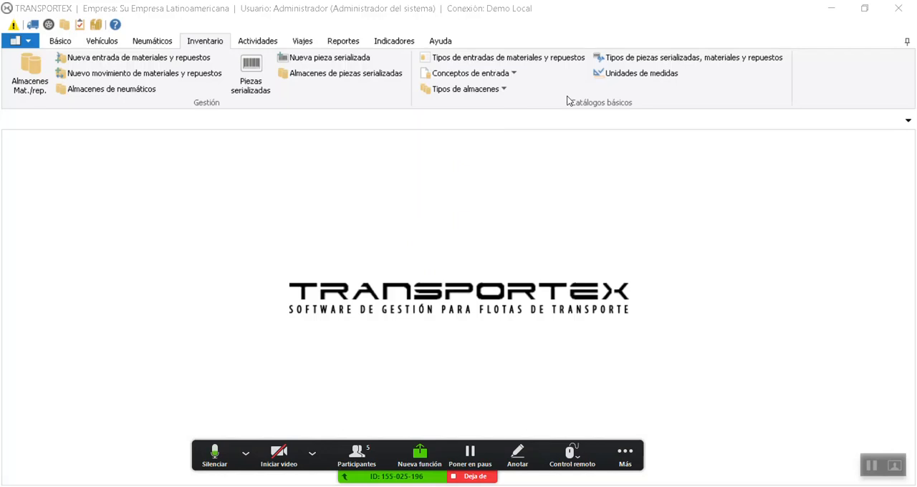
{"action": "left_click", "coordinate": [508, 89]}
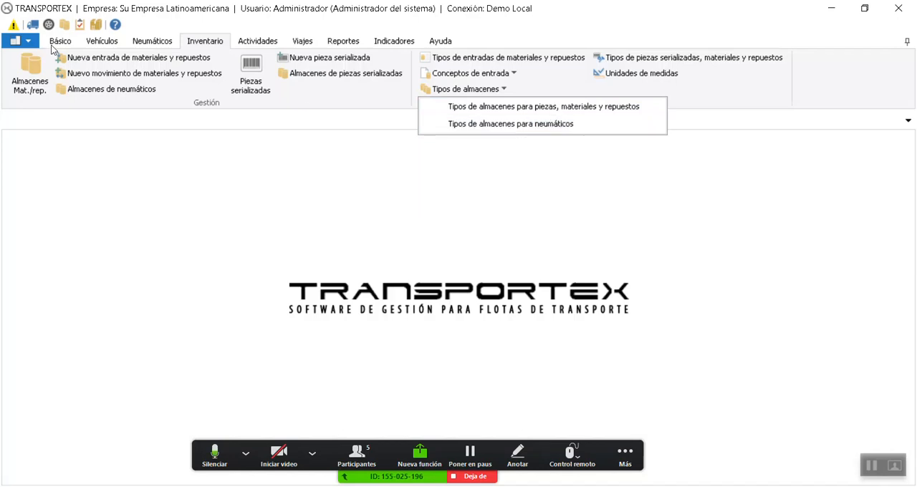
{"action": "left_click", "coordinate": [148, 44]}
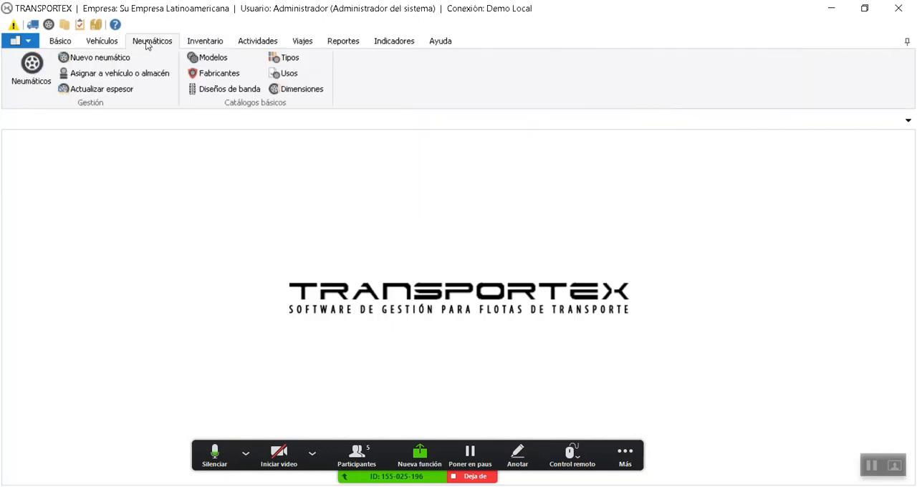
{"action": "left_click", "coordinate": [205, 45]}
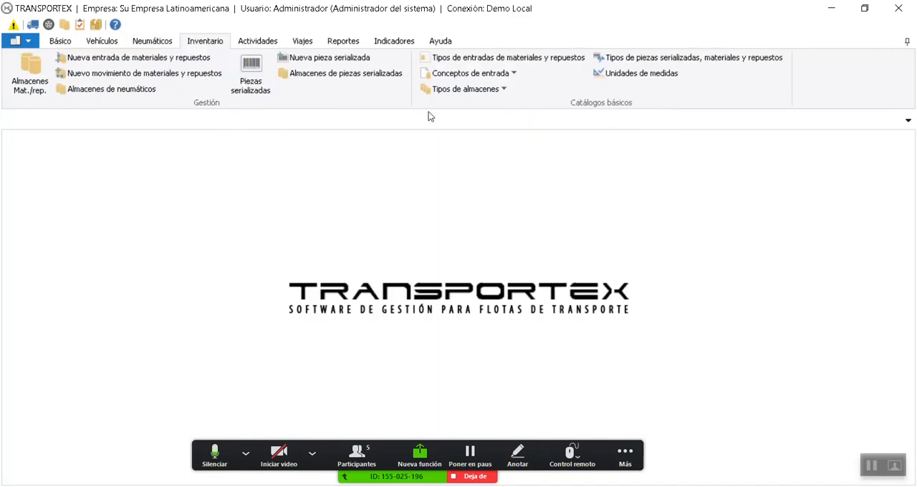
{"action": "left_click", "coordinate": [499, 89]}
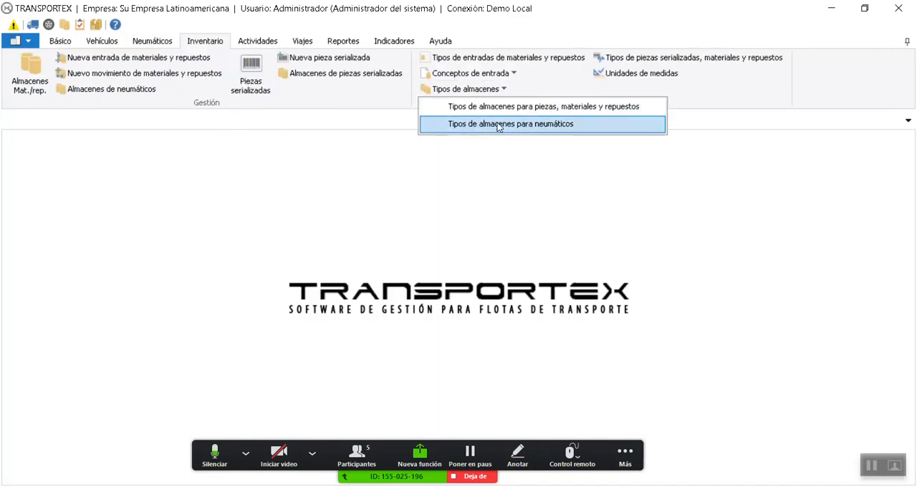
{"action": "left_click", "coordinate": [505, 75]}
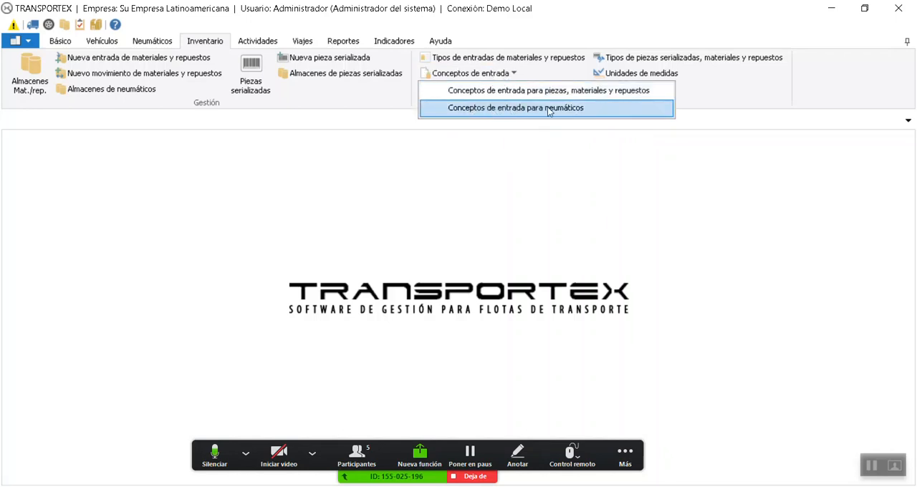
{"action": "left_click", "coordinate": [589, 130]}
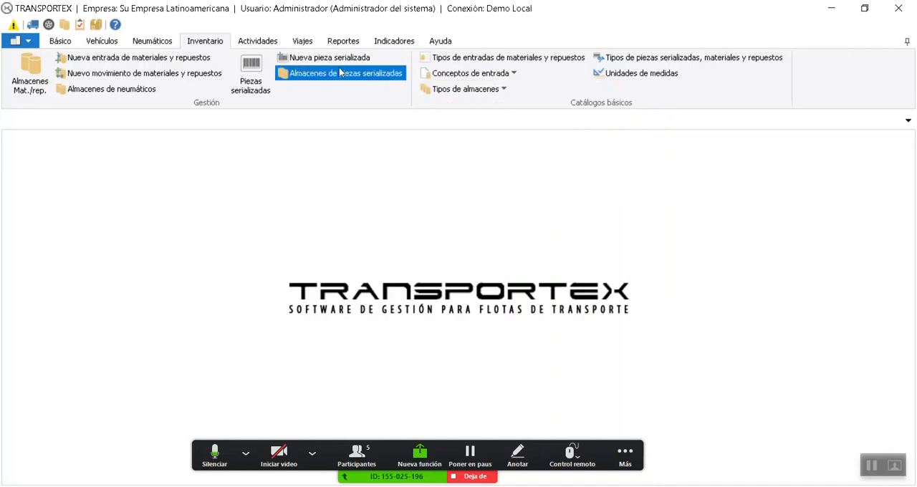
{"action": "left_click", "coordinate": [166, 44]}
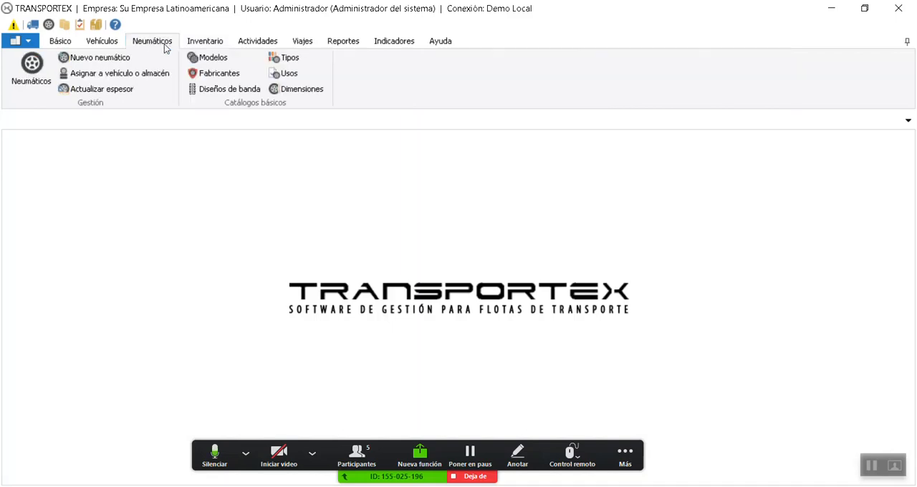
{"action": "left_click", "coordinate": [204, 41]}
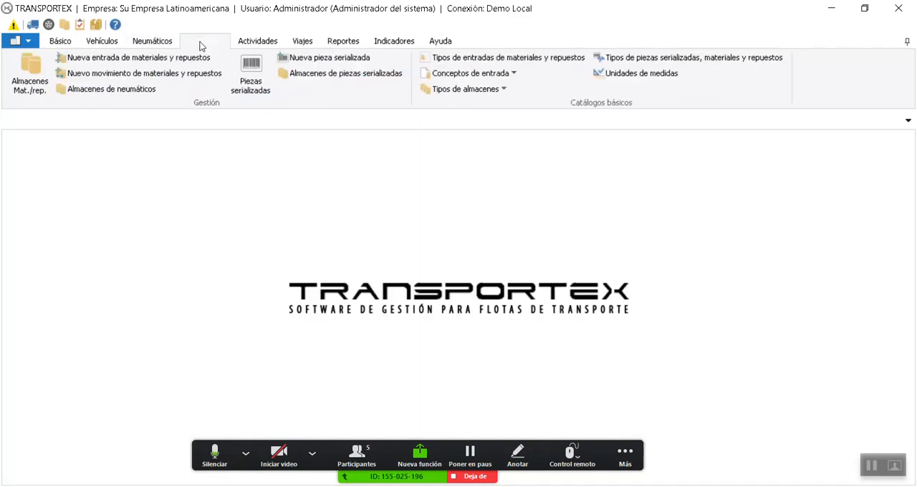
{"action": "left_click", "coordinate": [503, 73]}
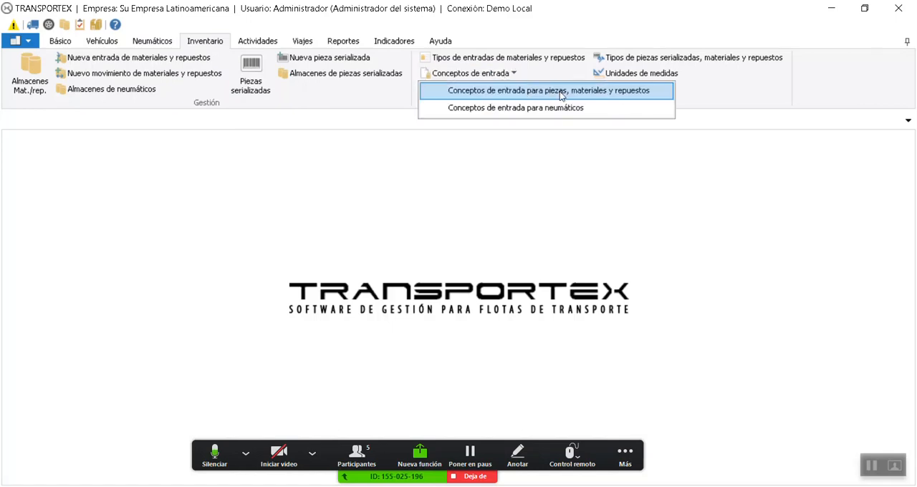
{"action": "left_click", "coordinate": [546, 72]}
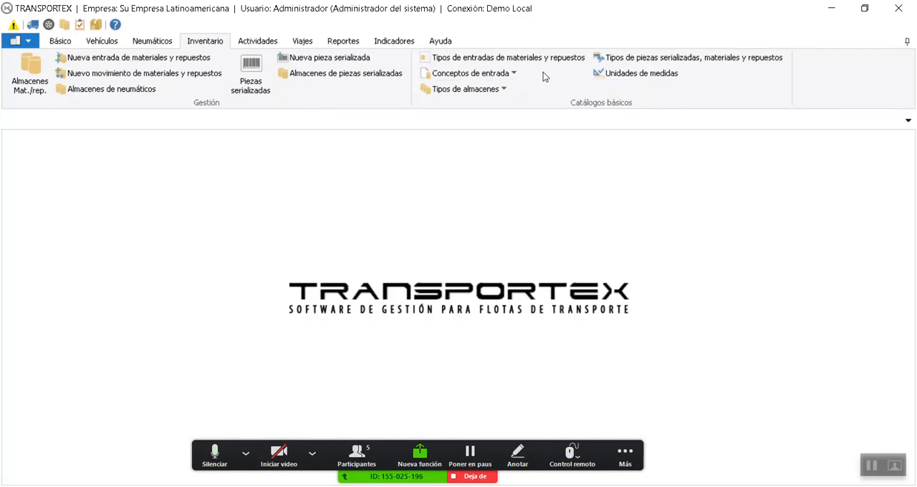
{"action": "left_click", "coordinate": [499, 90]}
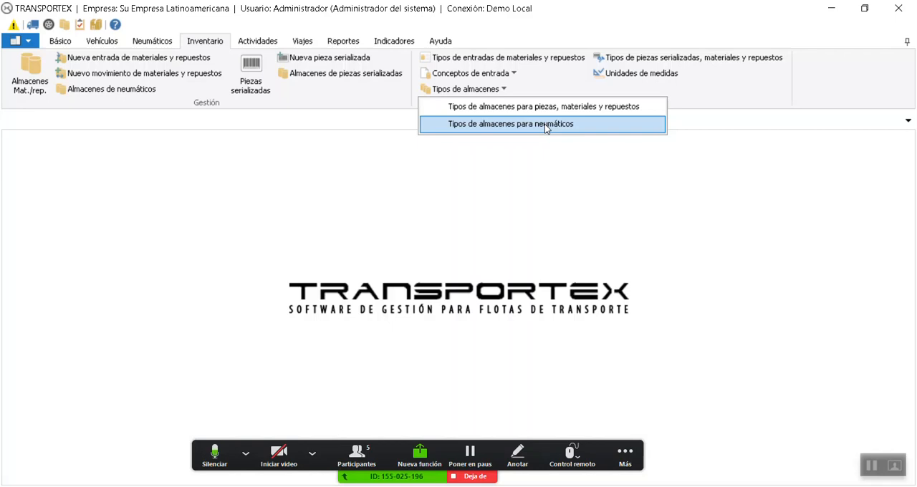
{"action": "double_click", "coordinate": [165, 43]}
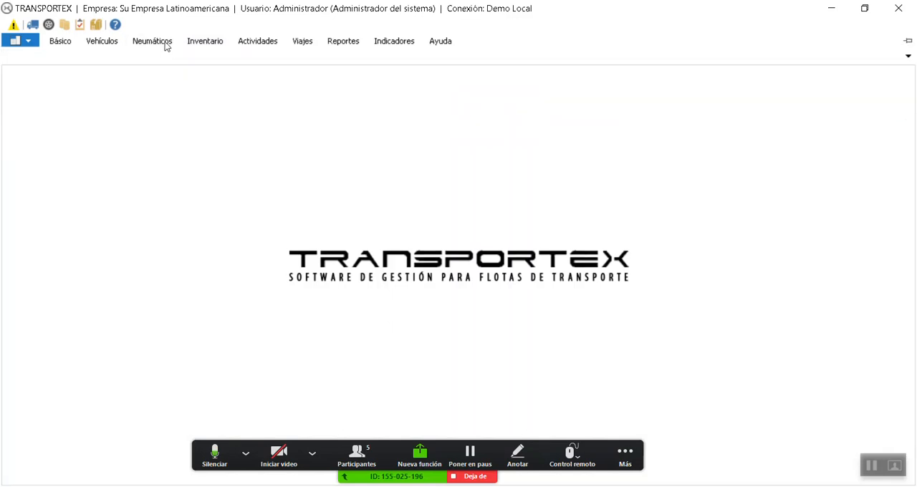
{"action": "left_click", "coordinate": [166, 45]}
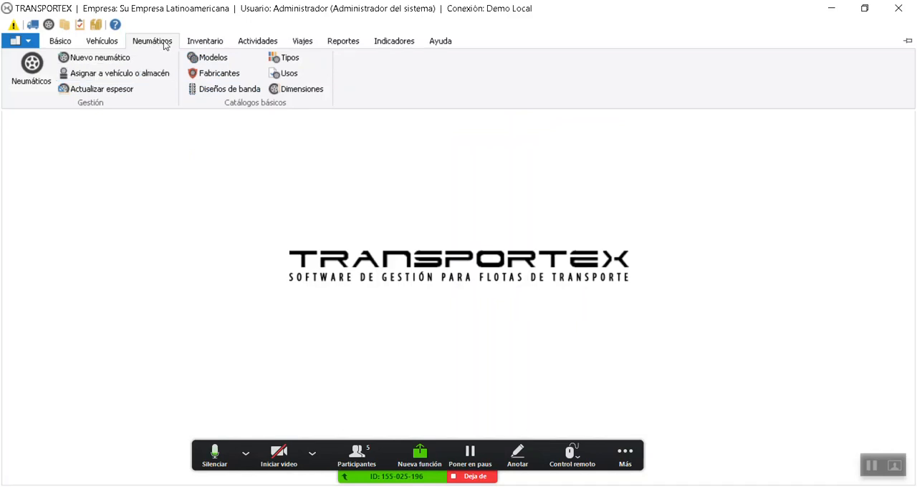
{"action": "left_click", "coordinate": [204, 42]}
{"action": "left_click", "coordinate": [504, 89]}
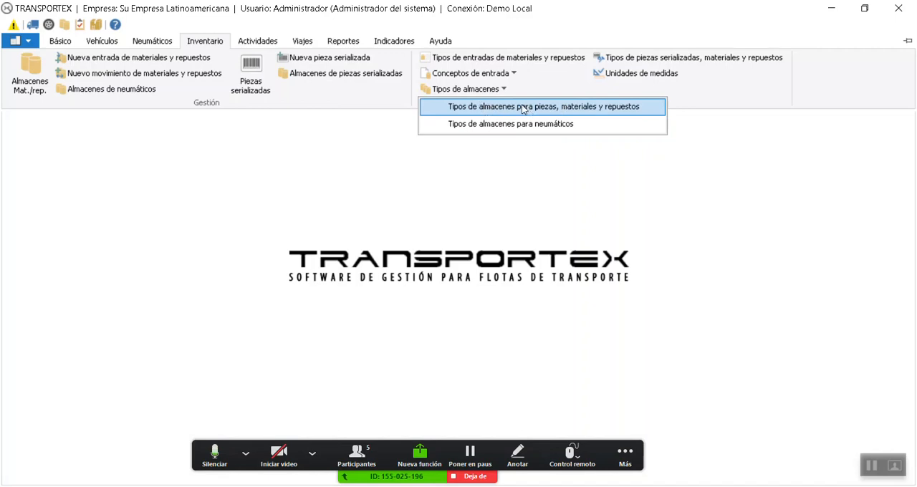
{"action": "left_click", "coordinate": [629, 107]}
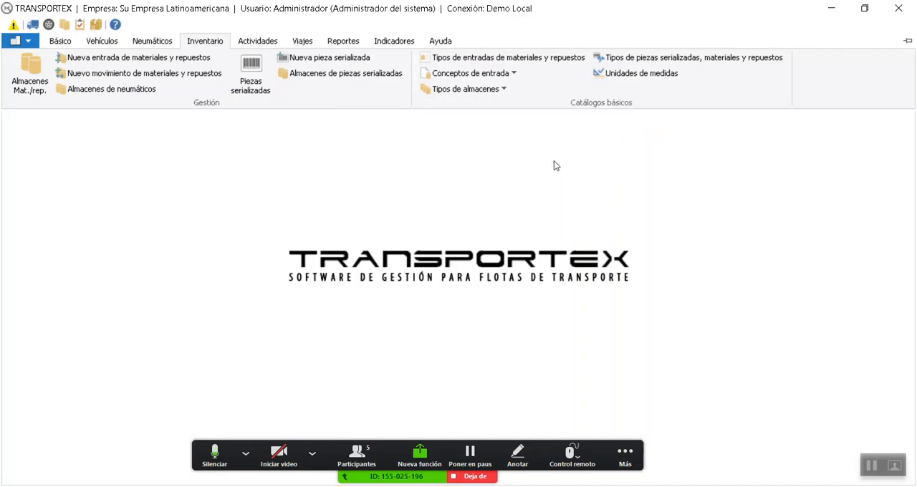
{"action": "left_click", "coordinate": [554, 161]}
Open the units of measure catalogue and review the type options of the Litro record, keeping Volumen
{"action": "left_click", "coordinate": [213, 45]}
{"action": "left_click", "coordinate": [641, 76]}
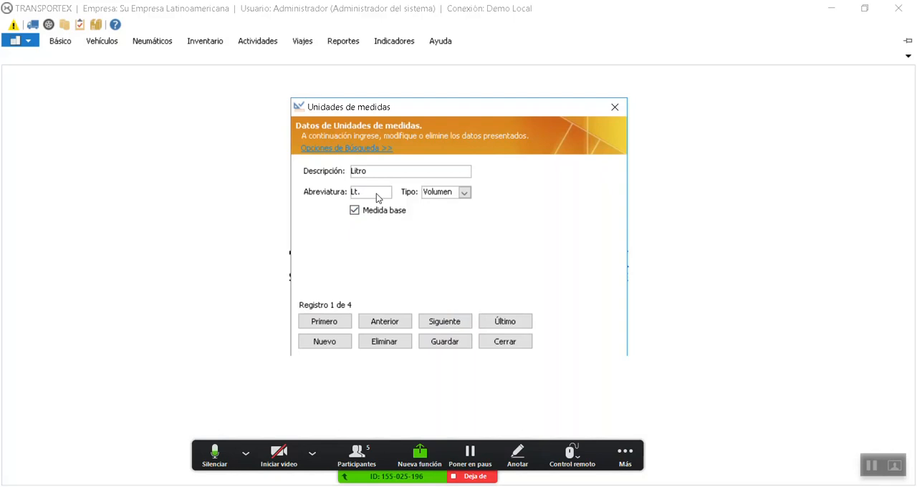
{"action": "left_click", "coordinate": [464, 192]}
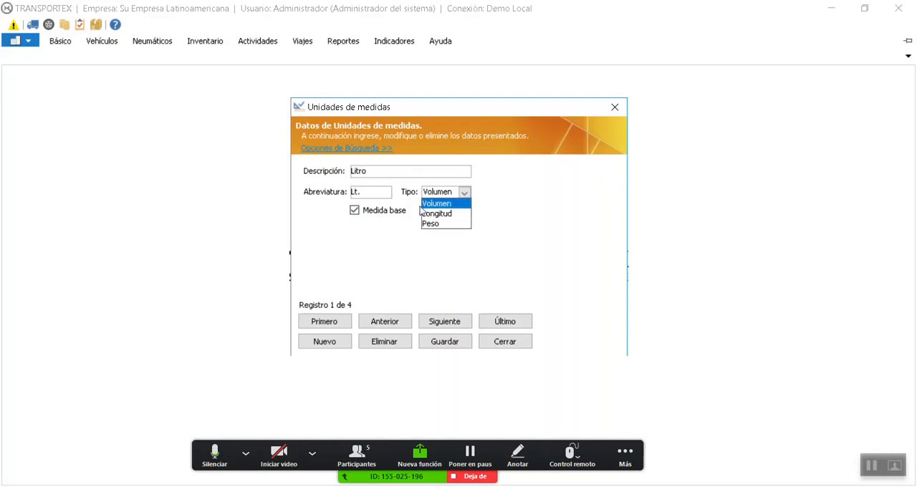
{"action": "left_click", "coordinate": [462, 205]}
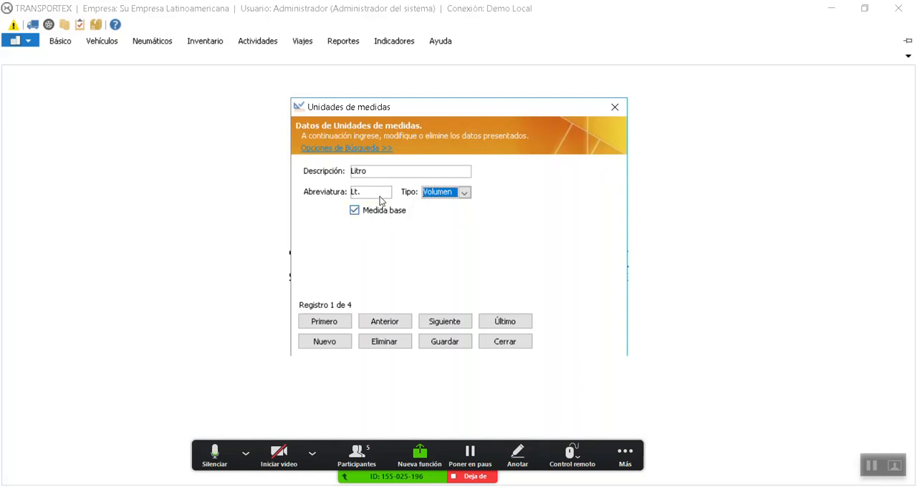
Browse the remaining unit of measure records, checking the type options on the Kilogramo record
{"action": "left_click", "coordinate": [443, 322]}
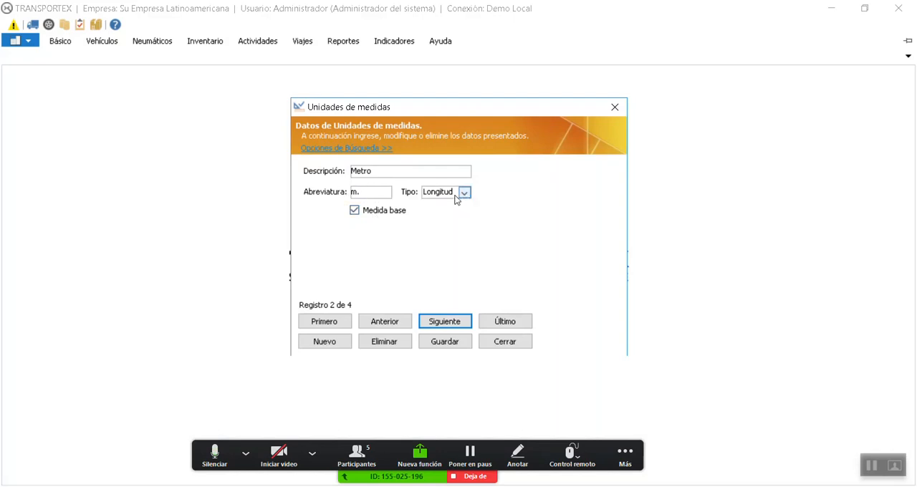
{"action": "left_click", "coordinate": [444, 322]}
{"action": "left_click", "coordinate": [468, 192]}
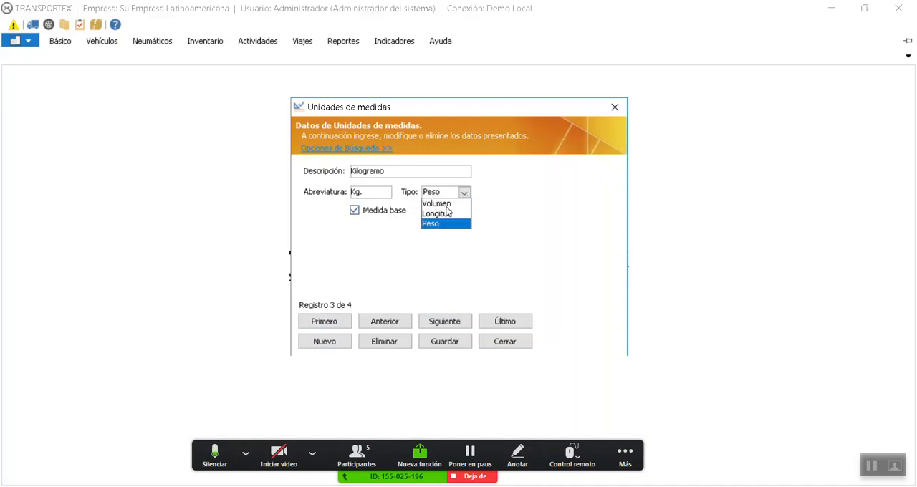
{"action": "left_click", "coordinate": [442, 255]}
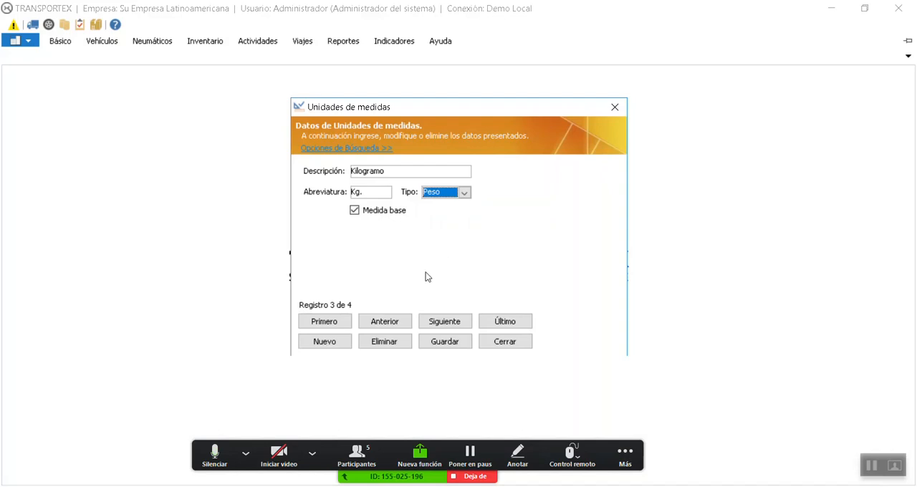
{"action": "left_click", "coordinate": [432, 328]}
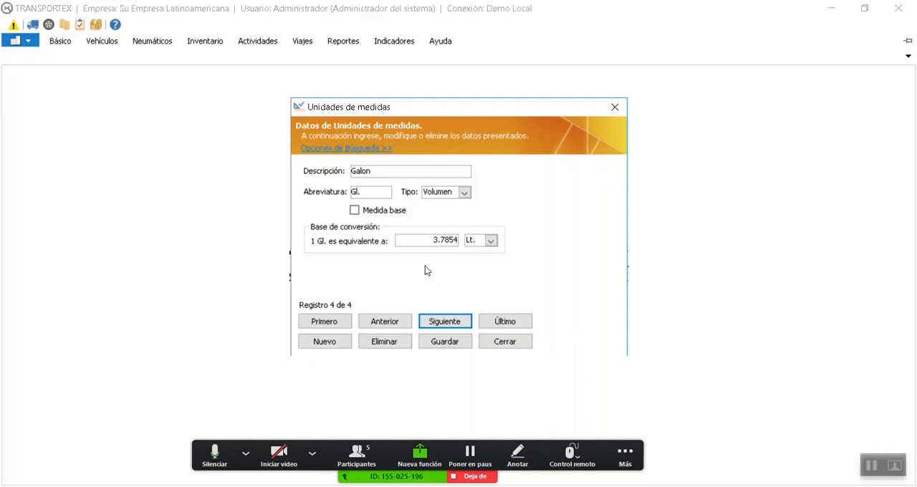
Create and save a volume unit named Tambor with abbreviation Tb, equivalent to 206 Lt
{"action": "left_click", "coordinate": [325, 341]}
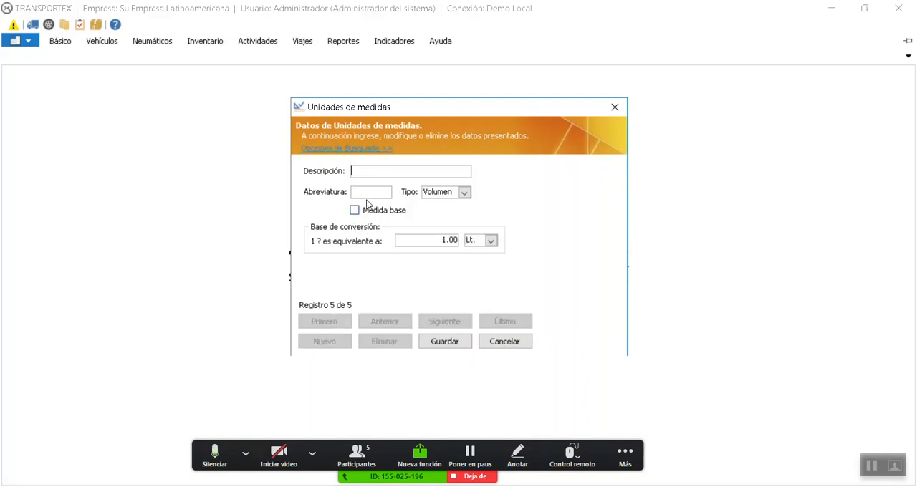
{"action": "type", "text": "Ta"}
{"action": "type", "text": "mbor"}
{"action": "type", "text": "Tb"}
{"action": "left_click", "coordinate": [442, 242]}
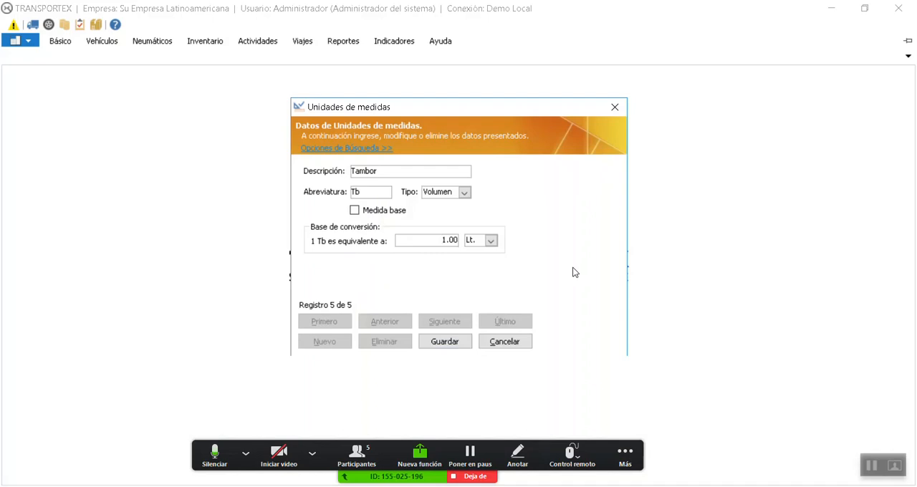
{"action": "key", "text": "shift+Right"}
{"action": "type", "text": "206"}
{"action": "left_click", "coordinate": [457, 344]}
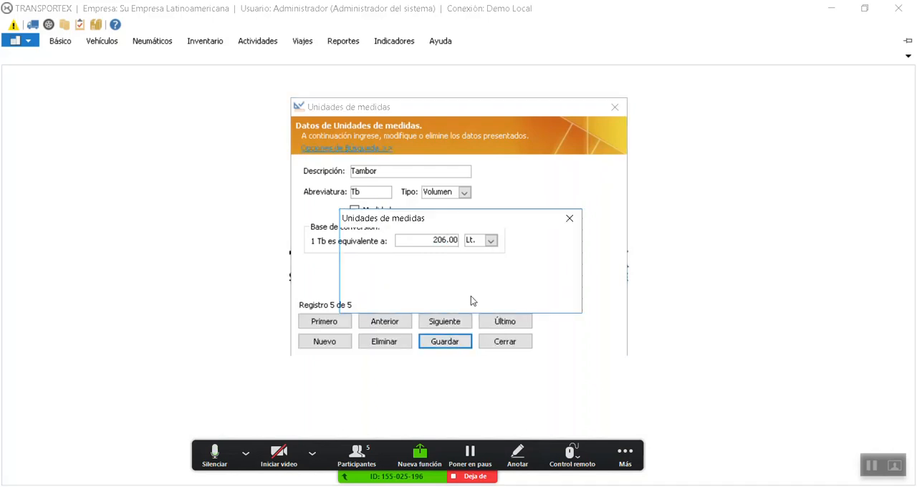
{"action": "left_click", "coordinate": [532, 304]}
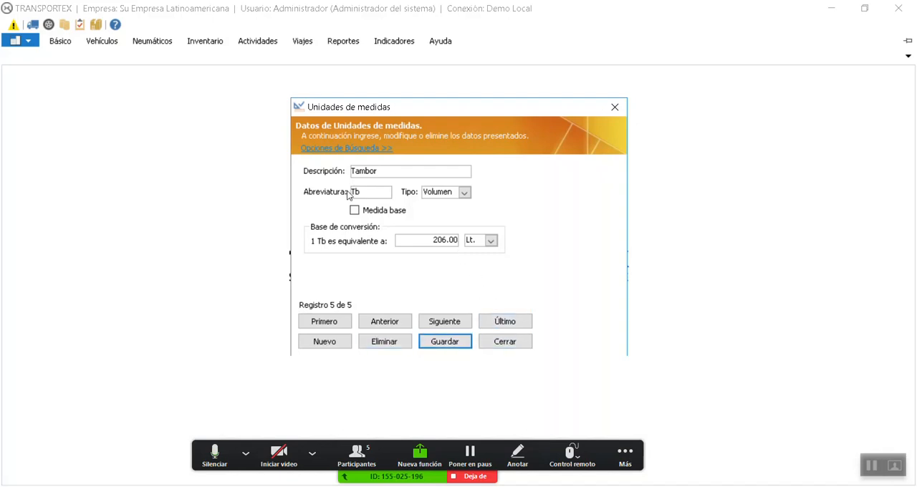
{"action": "left_click", "coordinate": [337, 339]}
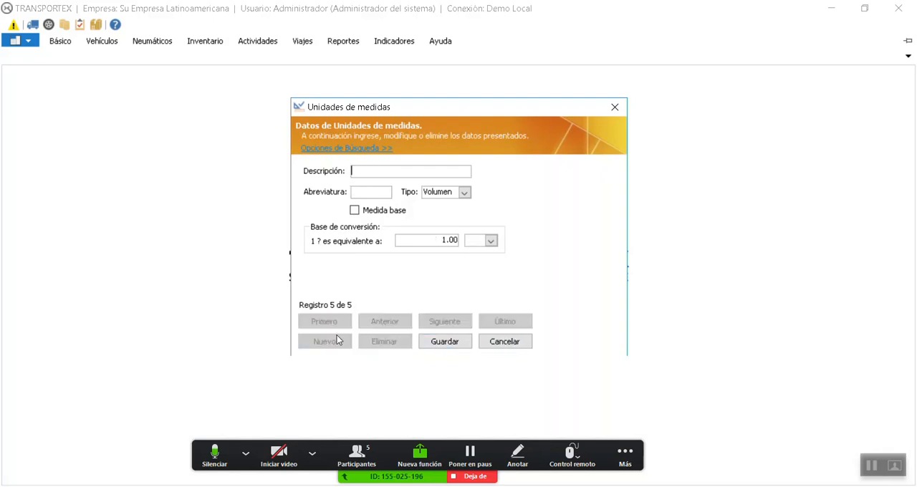
{"action": "type", "text": "Centimetro"}
{"action": "left_click", "coordinate": [391, 197]}
{"action": "type", "text": "cn"}
{"action": "key", "text": "BackSpace"}
{"action": "type", "text": "m"}
{"action": "left_click", "coordinate": [464, 192]}
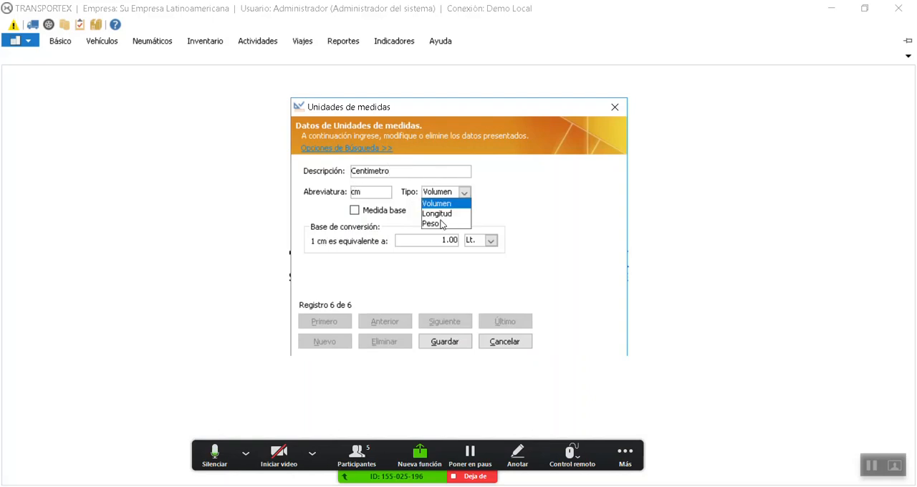
{"action": "left_click", "coordinate": [441, 213]}
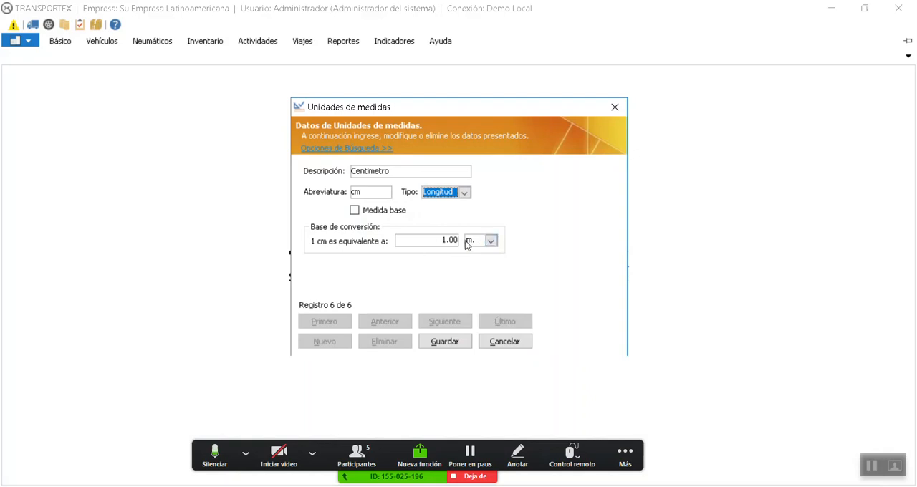
{"action": "left_click", "coordinate": [441, 240]}
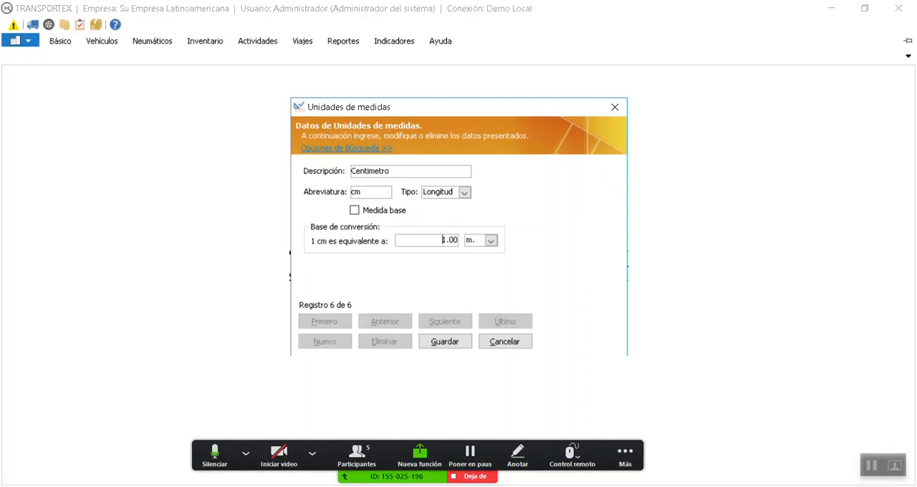
{"action": "key", "text": "shift+Right"}
{"action": "left_click", "coordinate": [510, 342]}
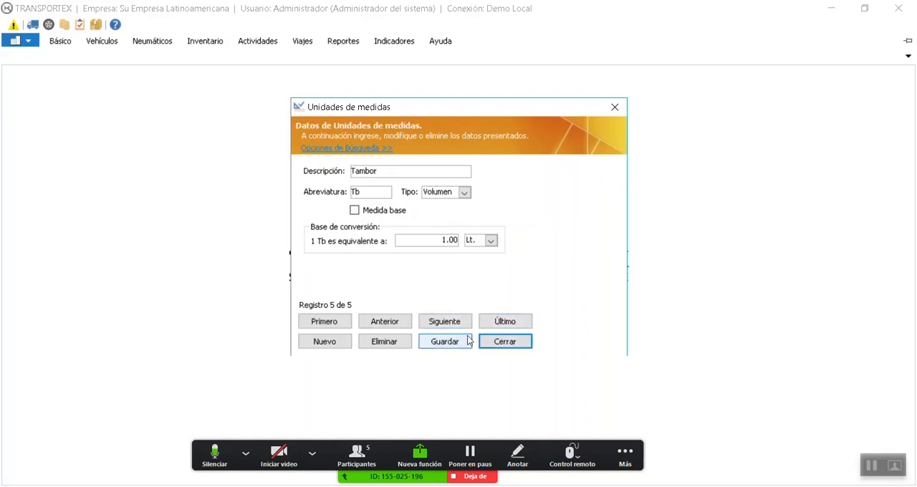
Close the units of measure catalogue and display the inventory commands
{"action": "left_click", "coordinate": [500, 342]}
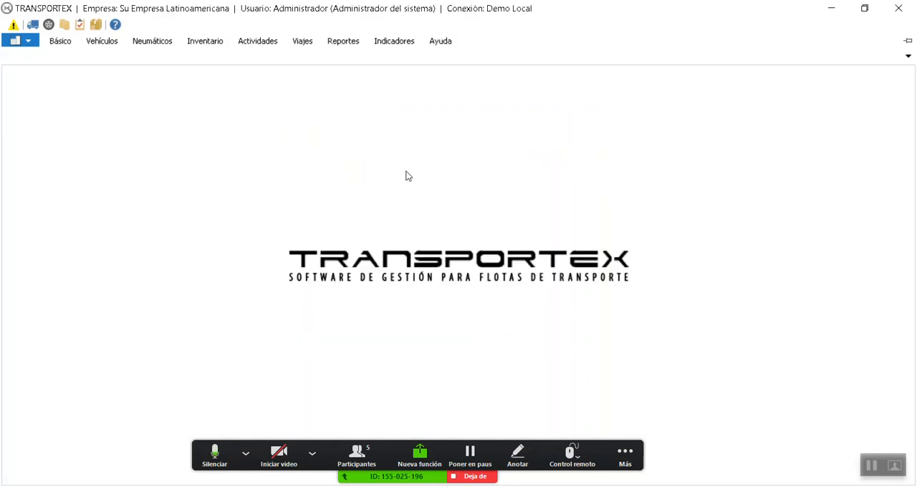
{"action": "left_click", "coordinate": [439, 40]}
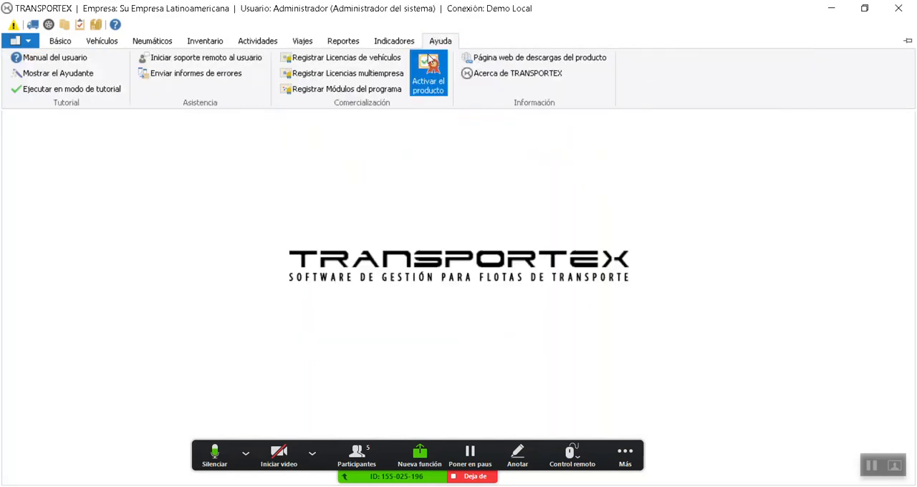
{"action": "left_click", "coordinate": [200, 41]}
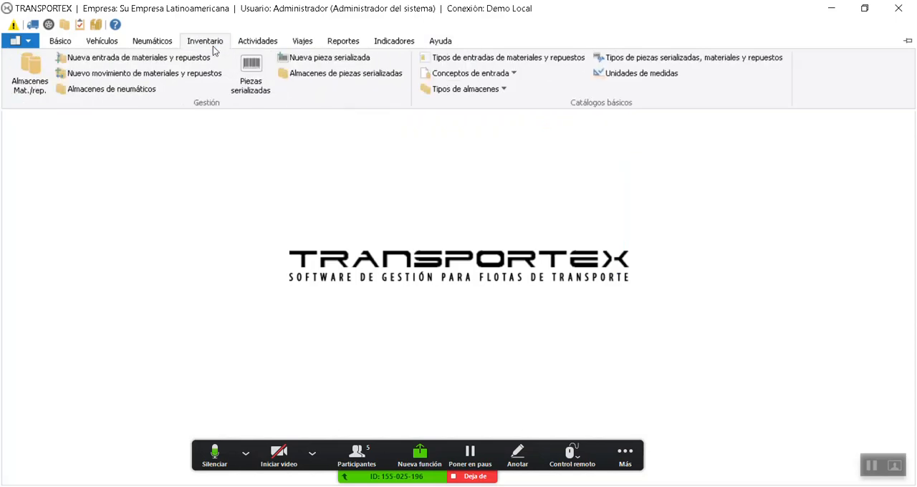
Open the catalogue of serialized part, material and spare part types and look over its records
{"action": "left_click", "coordinate": [664, 61]}
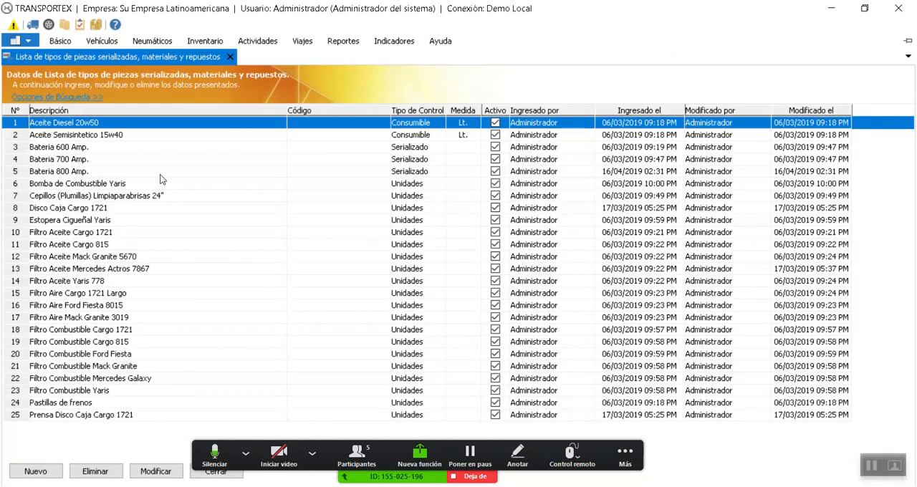
{"action": "left_click", "coordinate": [161, 184]}
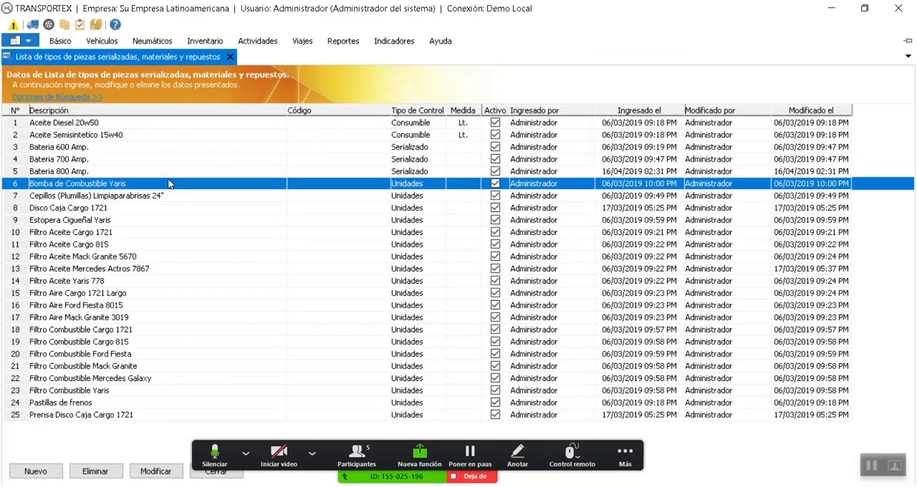
{"action": "left_click", "coordinate": [125, 172]}
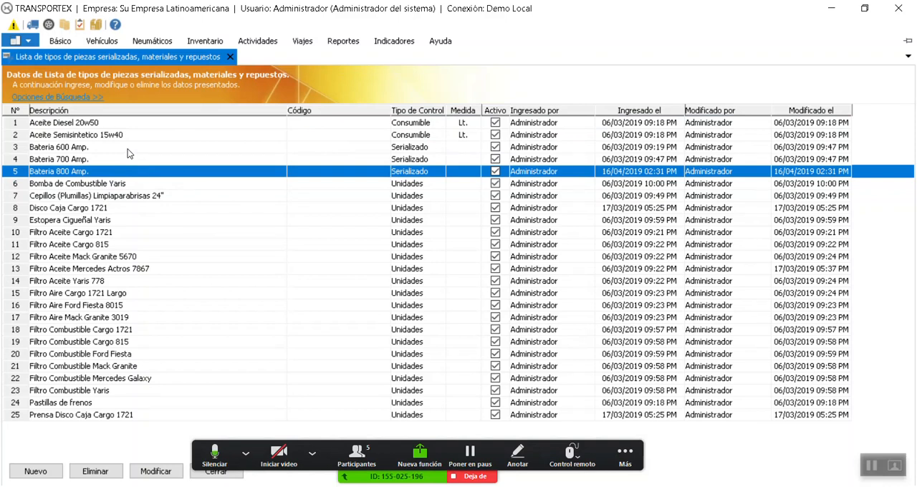
{"action": "left_click", "coordinate": [112, 221]}
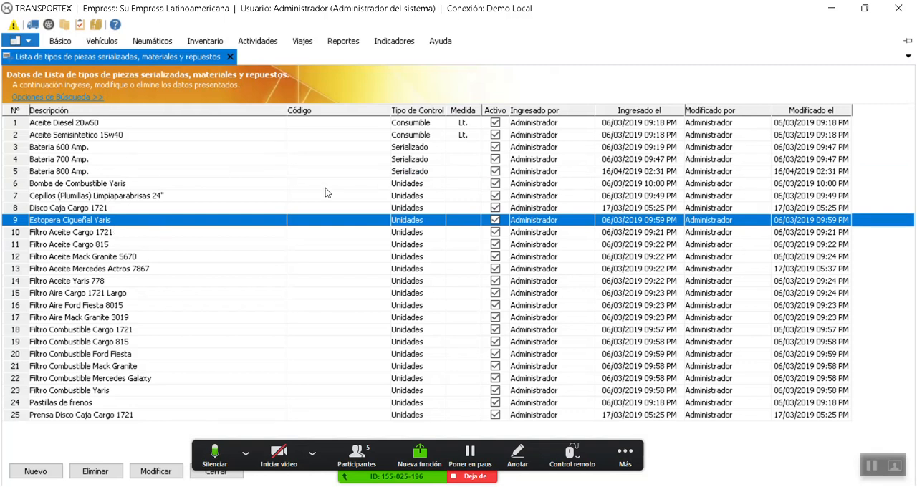
Open the data import form, check its text file selection dialog without choosing a file, and close the form
{"action": "left_click", "coordinate": [28, 43]}
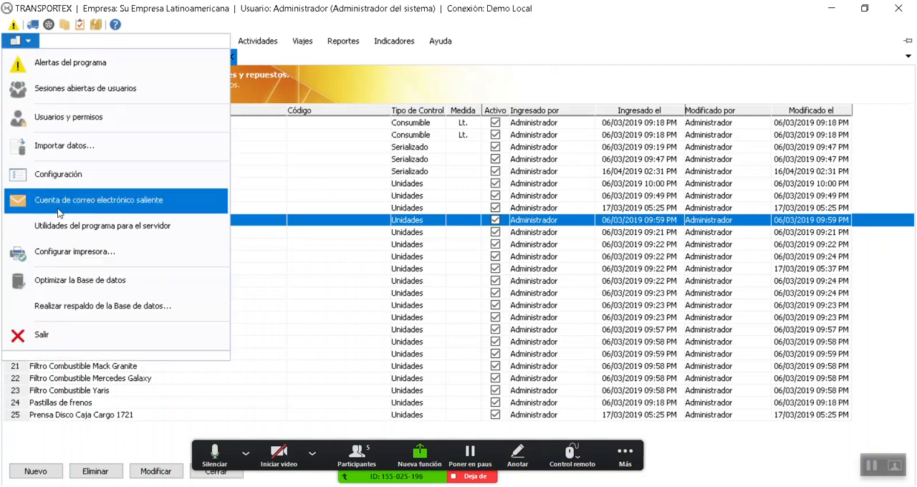
{"action": "left_click", "coordinate": [83, 146]}
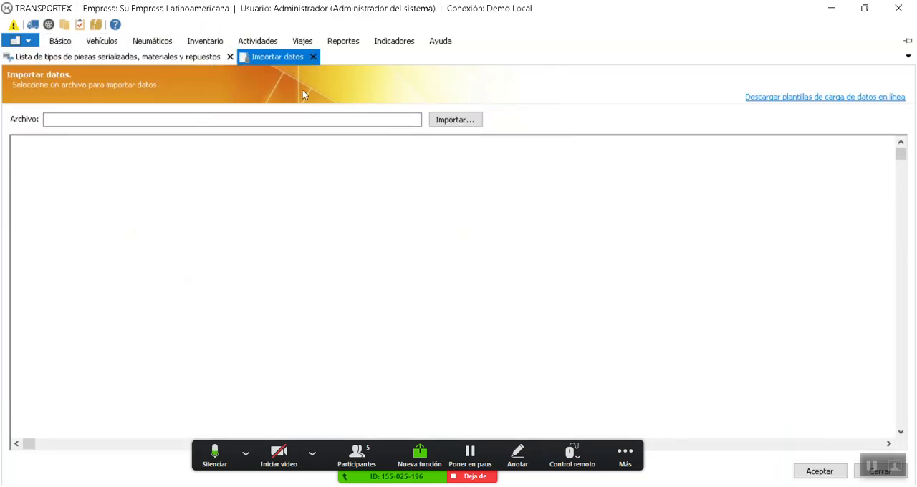
{"action": "left_click", "coordinate": [465, 121]}
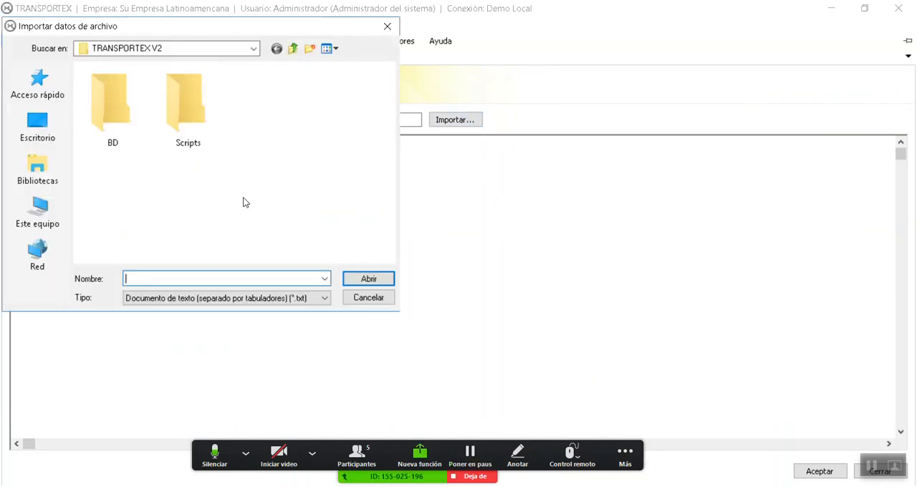
{"action": "left_click", "coordinate": [369, 298]}
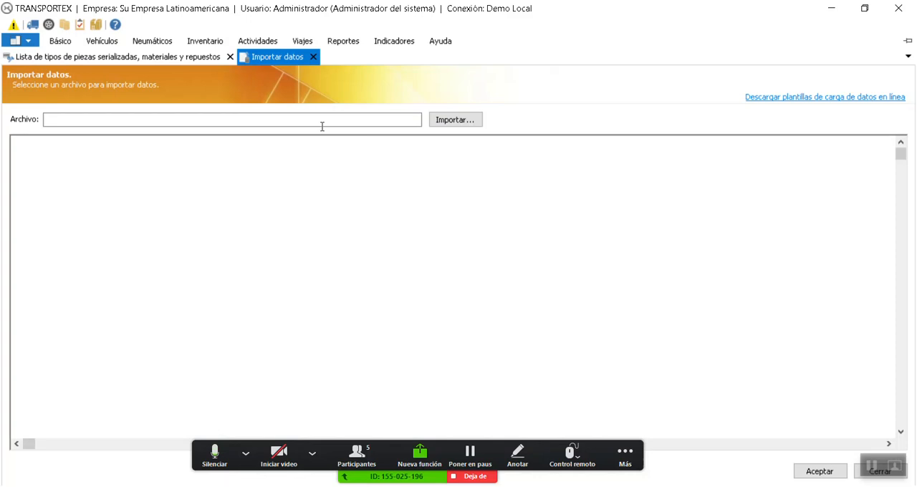
{"action": "left_click", "coordinate": [314, 57]}
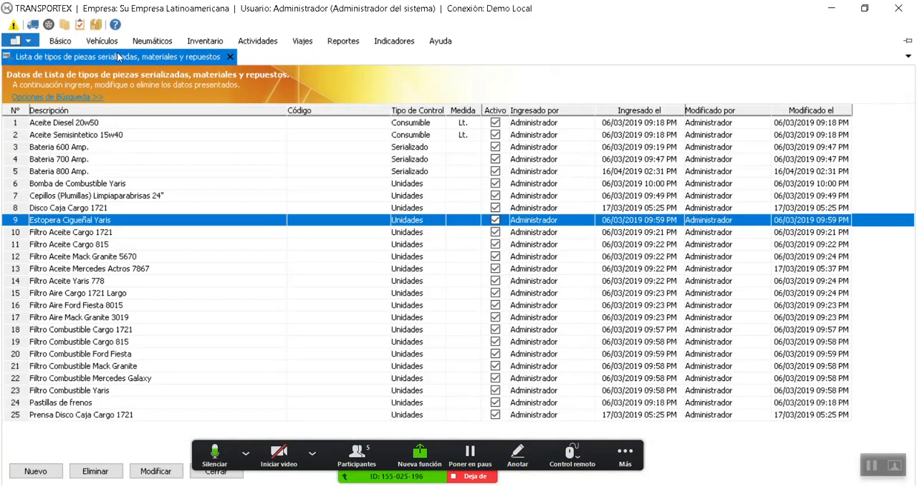
Review the part type descriptions, covering the batteries, oils, Yaris fuel filter, brake pads and Cargo 1721 clutch press
{"action": "left_click", "coordinate": [196, 159]}
{"action": "left_click", "coordinate": [165, 146]}
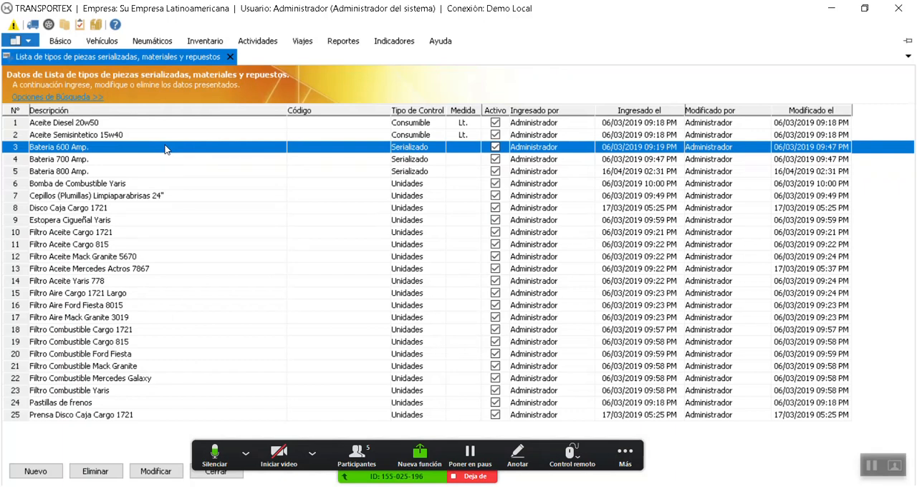
{"action": "left_click", "coordinate": [139, 173]}
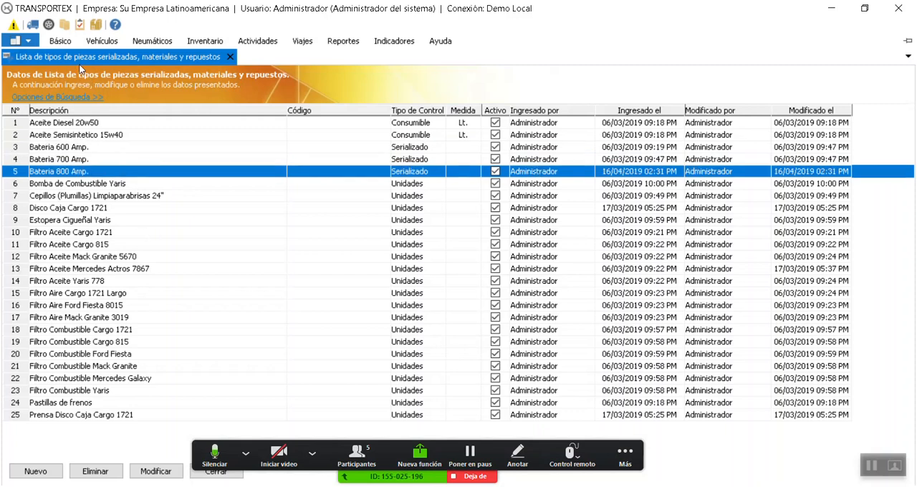
{"action": "left_click", "coordinate": [76, 136]}
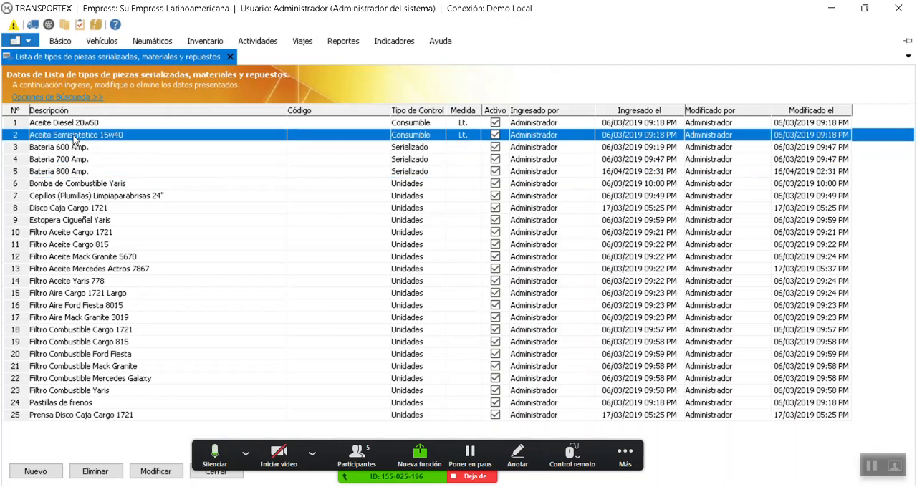
{"action": "left_click", "coordinate": [79, 127]}
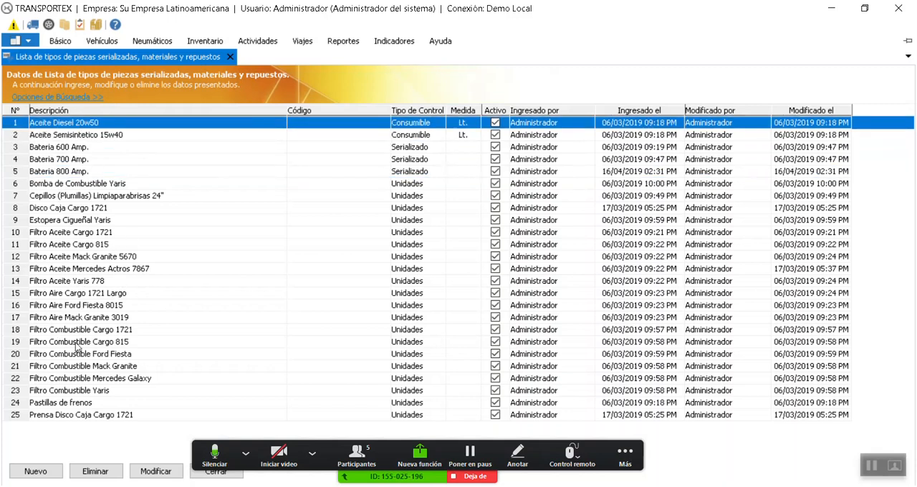
{"action": "left_click", "coordinate": [63, 393]}
{"action": "left_click", "coordinate": [66, 403]}
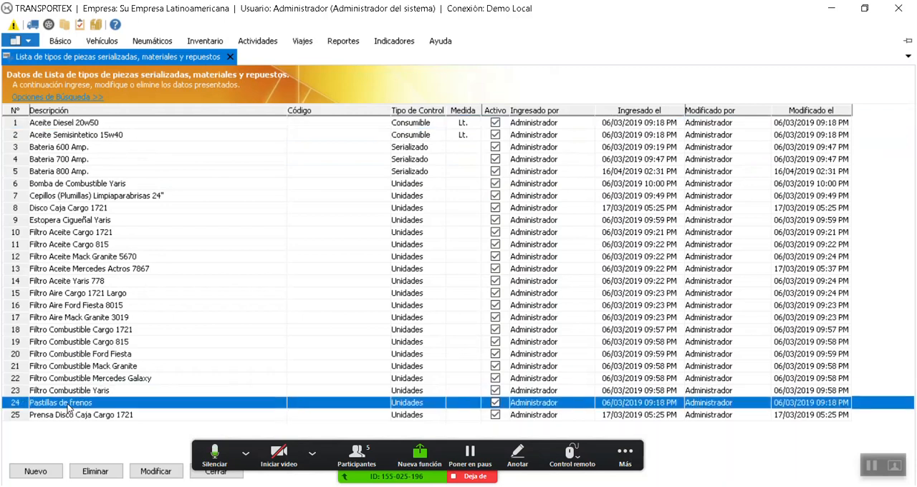
{"action": "left_click", "coordinate": [72, 416]}
{"action": "left_click", "coordinate": [61, 147]}
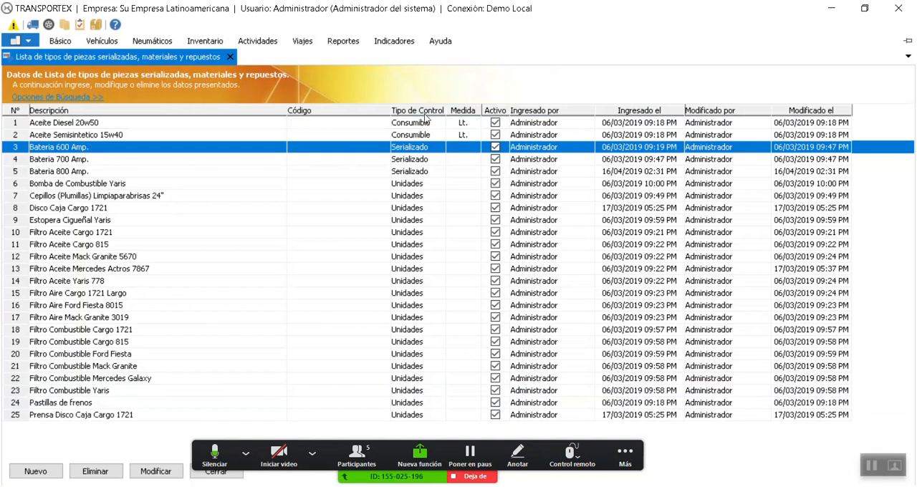
Compare the control types assigned to the oils, batteries and Disco Caja Cargo 1721
{"action": "left_click", "coordinate": [420, 136]}
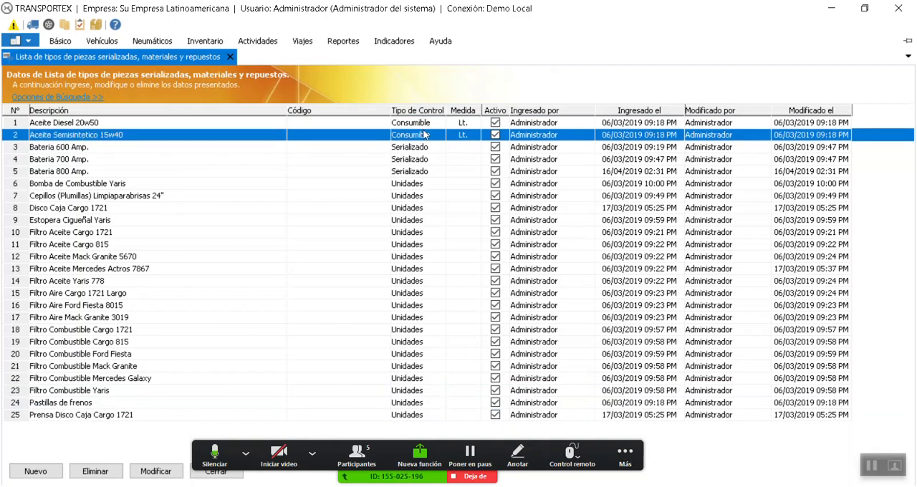
{"action": "left_click", "coordinate": [424, 207]}
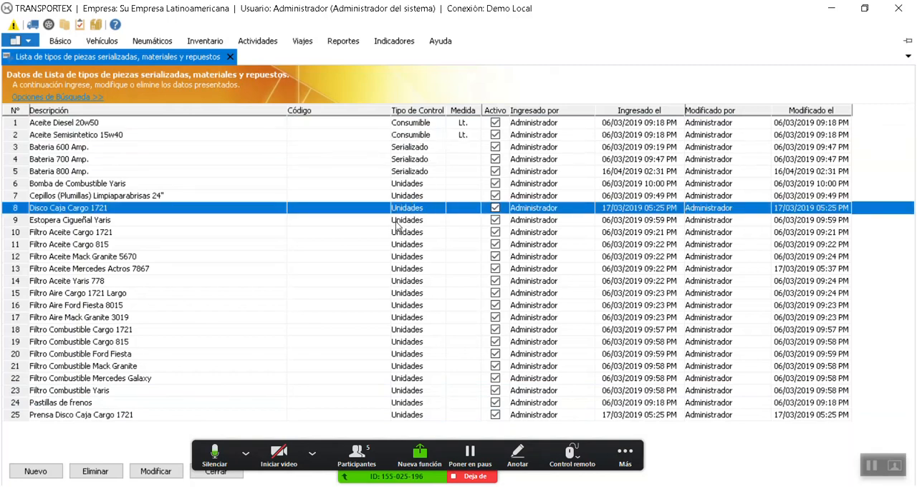
{"action": "left_click", "coordinate": [410, 164]}
{"action": "left_click", "coordinate": [415, 148]}
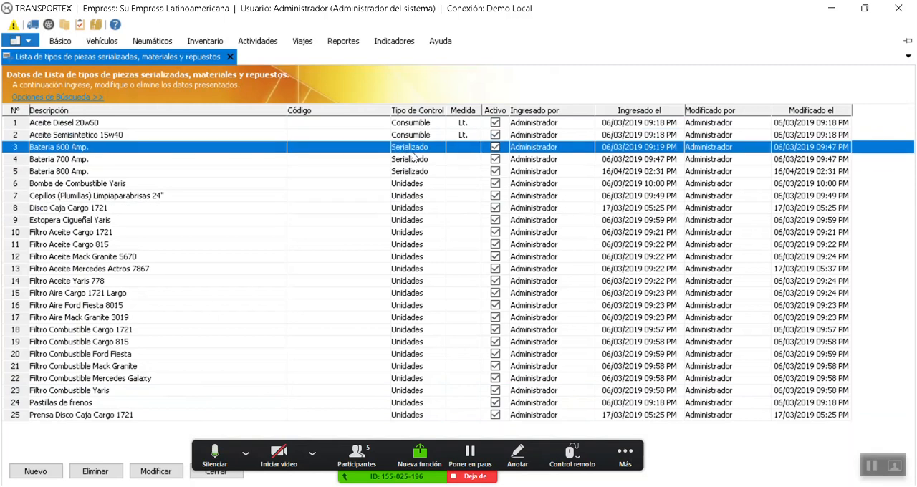
{"action": "left_click", "coordinate": [413, 175]}
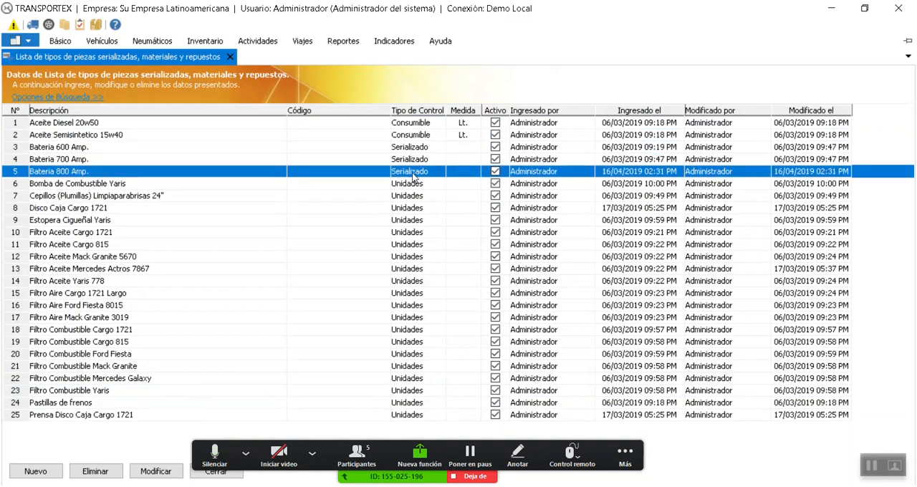
{"action": "left_click", "coordinate": [413, 134]}
{"action": "left_click", "coordinate": [415, 125]}
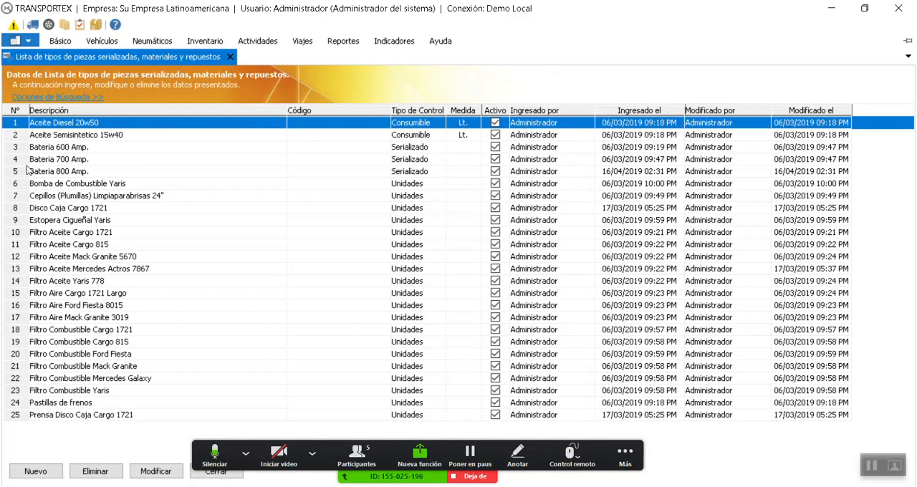
Examine how the oil, battery, gearbox disc, fuel pump and filter records are described in the part type list
{"action": "left_click", "coordinate": [101, 148]}
{"action": "left_click", "coordinate": [99, 138]}
{"action": "left_click", "coordinate": [107, 125]}
{"action": "left_click", "coordinate": [126, 256]}
{"action": "left_click", "coordinate": [118, 210]}
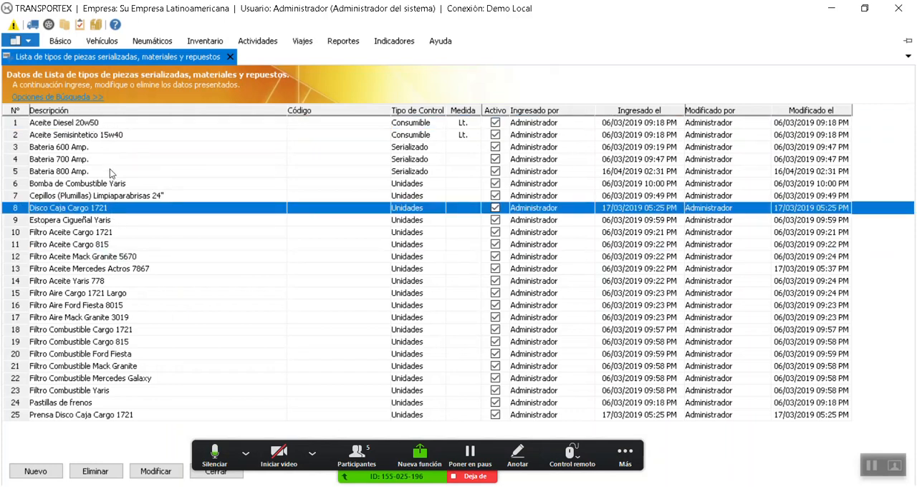
{"action": "left_click", "coordinate": [109, 123]}
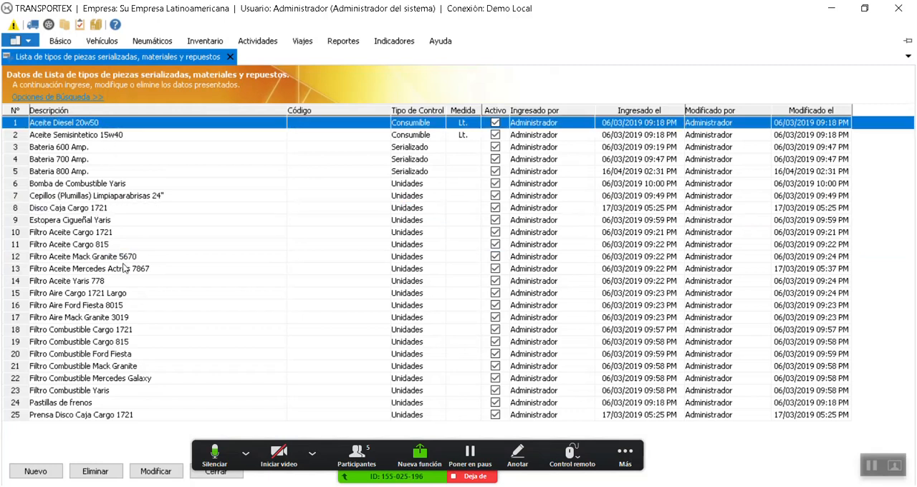
{"action": "left_click", "coordinate": [106, 209]}
{"action": "left_click", "coordinate": [108, 188]}
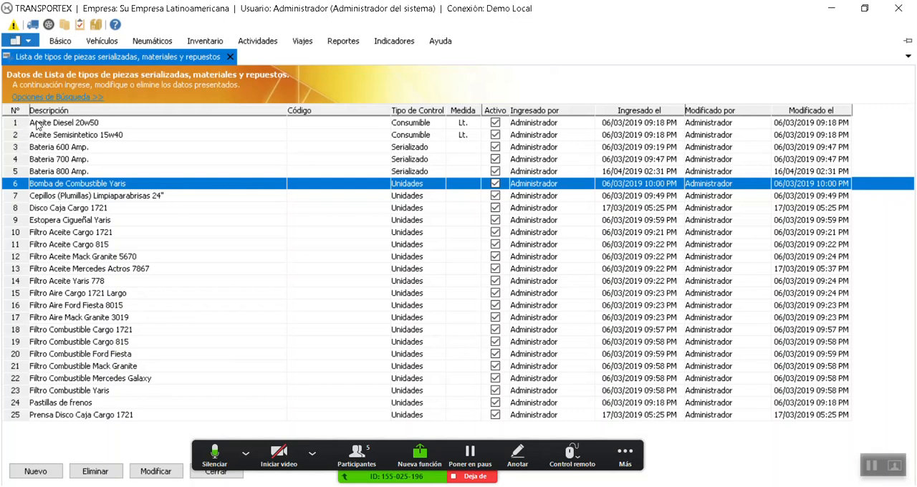
{"action": "left_click", "coordinate": [61, 368]}
{"action": "left_click", "coordinate": [124, 320]}
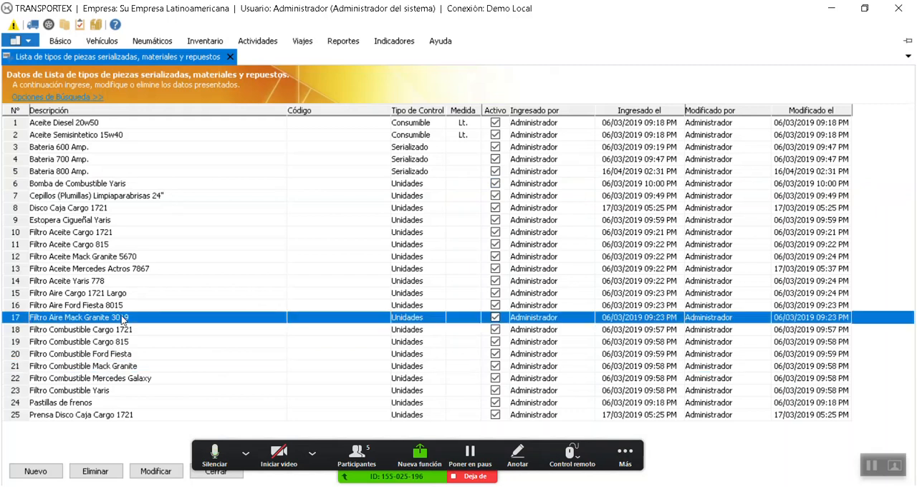
Start a new part type record and enter Tornillo 1" as its description
{"action": "left_click", "coordinate": [40, 473]}
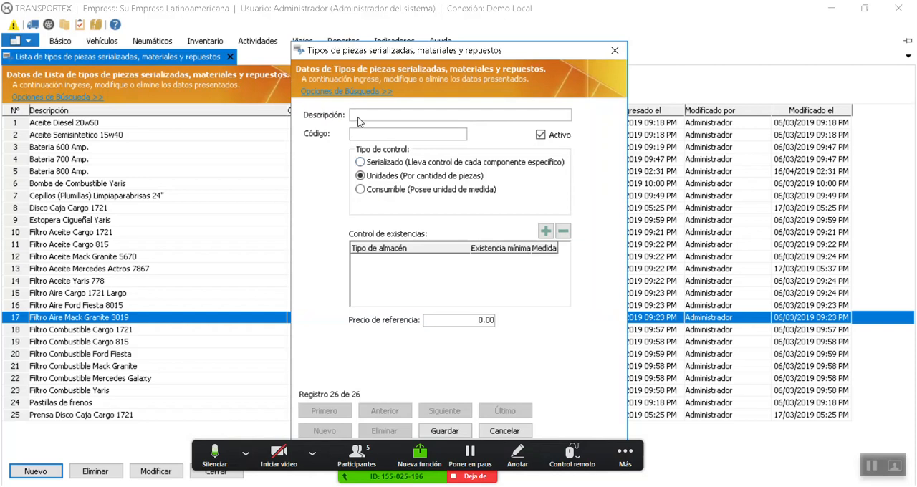
{"action": "left_click", "coordinate": [358, 117]}
{"action": "type", "text": "Tornil"}
{"action": "type", "text": "lo 1"}
{"action": "type", "text": "\""}
Change the new record's description to Tornillo milimetrico 0,3mm
{"action": "key", "text": "shift+Home"}
{"action": "left_click", "coordinate": [382, 136]}
{"action": "left_click", "coordinate": [392, 119]}
{"action": "left_click", "coordinate": [380, 119]}
{"action": "type", "text": "milm"}
{"action": "key", "text": "BackSpace"}
{"action": "type", "text": "imetrico"}
{"action": "key", "text": "Delete"}
{"action": "key", "text": "Delete"}
{"action": "type", "text": "0,3mm"}
{"action": "left_click", "coordinate": [399, 134]}
Replace the new record's whole description with Alternador Mack 570
{"action": "left_click", "coordinate": [436, 116]}
{"action": "left_click", "coordinate": [438, 116]}
{"action": "left_click", "coordinate": [447, 117]}
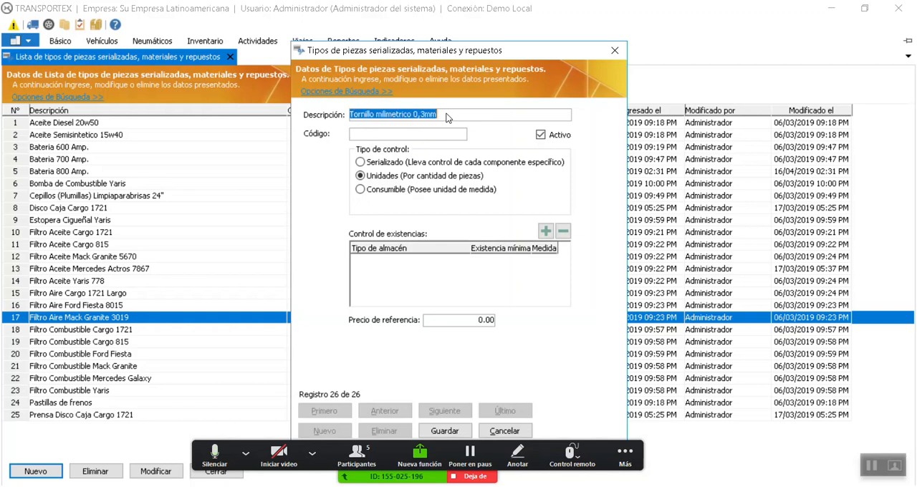
{"action": "type", "text": "Alterna"}
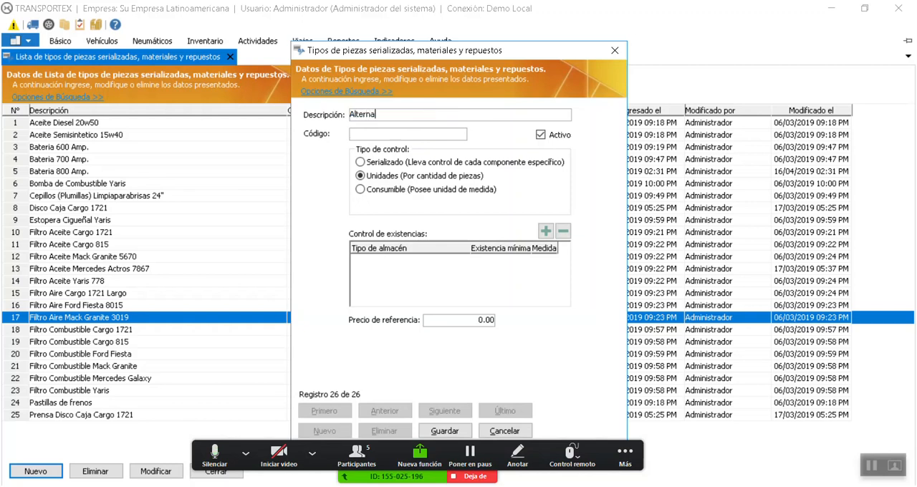
{"action": "type", "text": "dor Mack 570"}
Append the reference HKU244 to the end of the alternator's description
{"action": "left_click", "coordinate": [426, 134]}
{"action": "left_click", "coordinate": [427, 120]}
{"action": "double_click", "coordinate": [426, 120]}
{"action": "left_click", "coordinate": [426, 120]}
{"action": "type", "text": "HKU"}
{"action": "type", "text": "&/("}
{"action": "key", "text": "BackSpace"}
{"action": "key", "text": "BackSpace"}
{"action": "key", "text": "BackSpace"}
{"action": "type", "text": "24"}
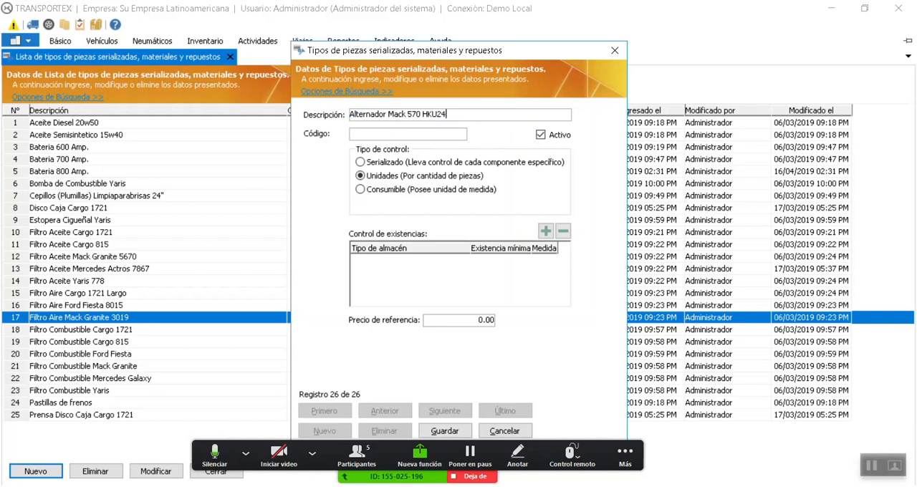
{"action": "type", "text": "4"}
Set the alternator record's code to 0104A05
{"action": "type", "text": "01"}
{"action": "type", "text": "04"}
{"action": "type", "text": "A05"}
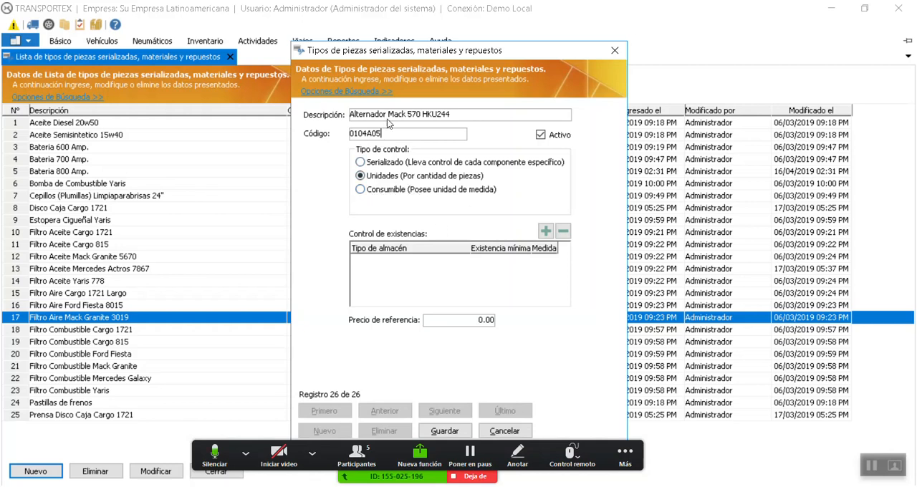
Try a stock control row for Almacen Principal with a minimum stock of 1.0, and remove it
{"action": "left_click", "coordinate": [545, 232]}
{"action": "left_click", "coordinate": [464, 261]}
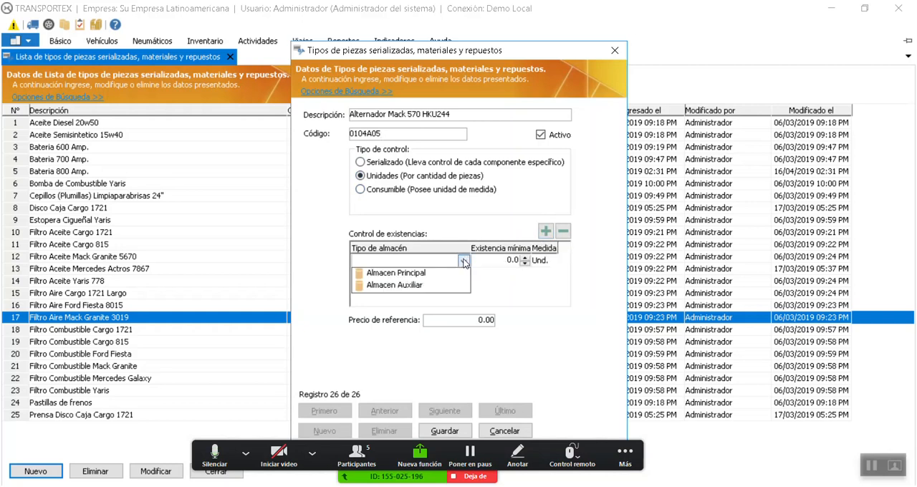
{"action": "left_click", "coordinate": [405, 273]}
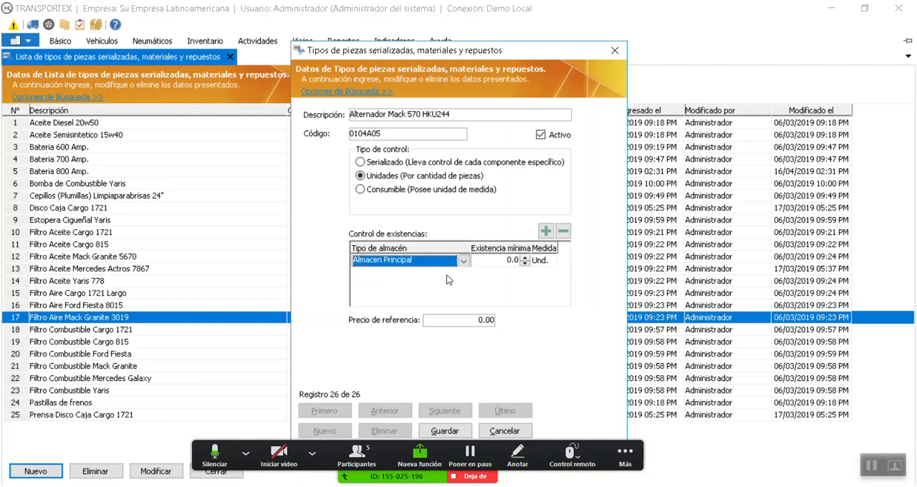
{"action": "left_click", "coordinate": [526, 259]}
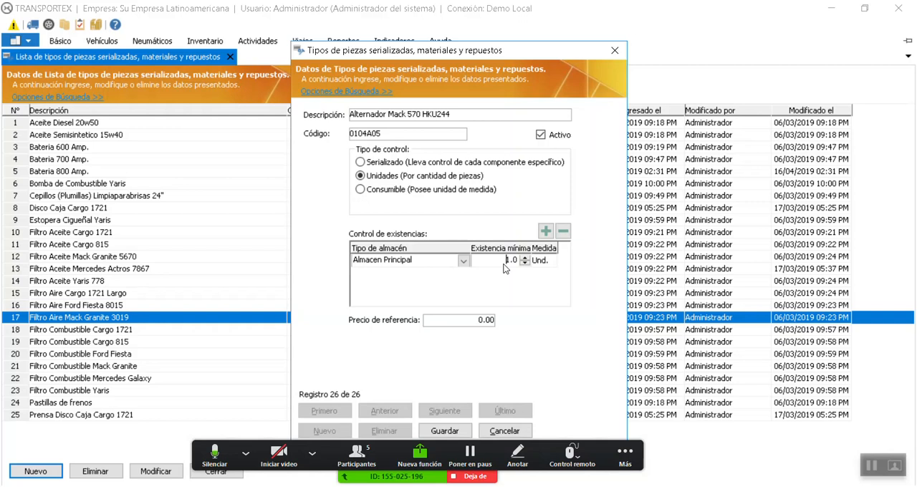
{"action": "left_click", "coordinate": [563, 231]}
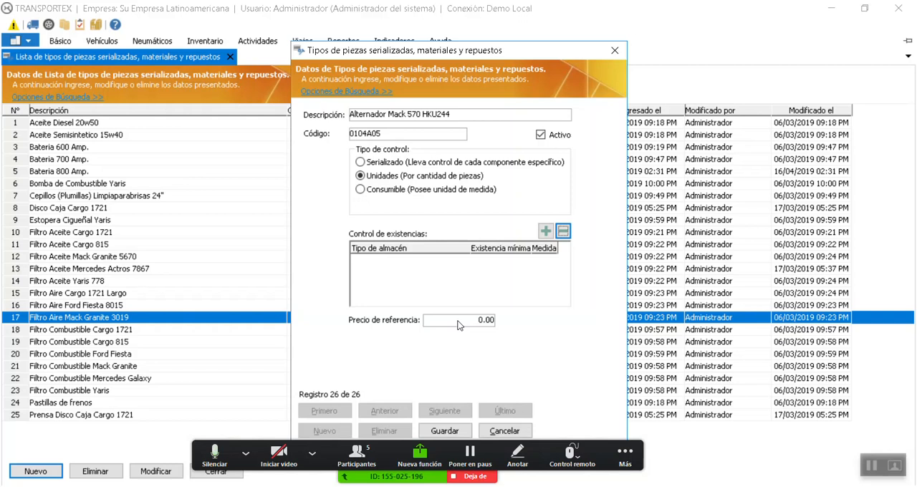
Save the alternator part type record and start another blank record
{"action": "left_click", "coordinate": [459, 322]}
{"action": "type", "text": "3"}
{"action": "left_click", "coordinate": [444, 431]}
{"action": "left_click", "coordinate": [549, 300]}
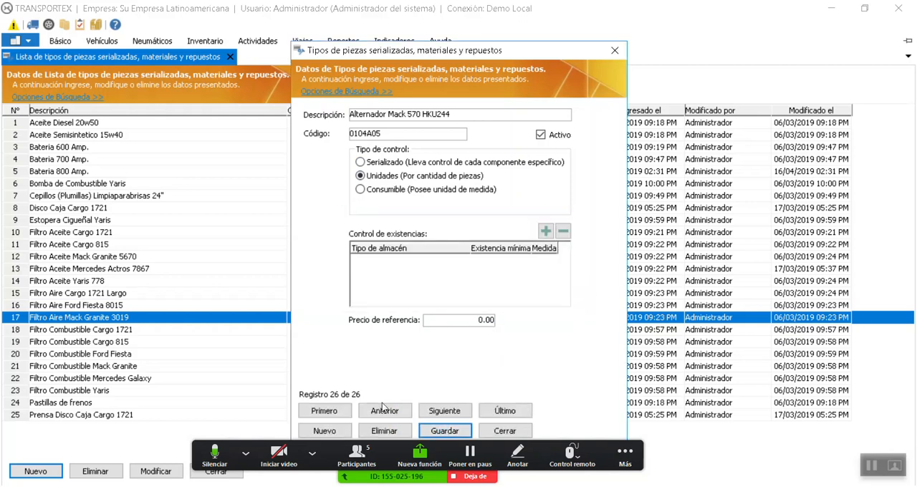
{"action": "left_click", "coordinate": [324, 431]}
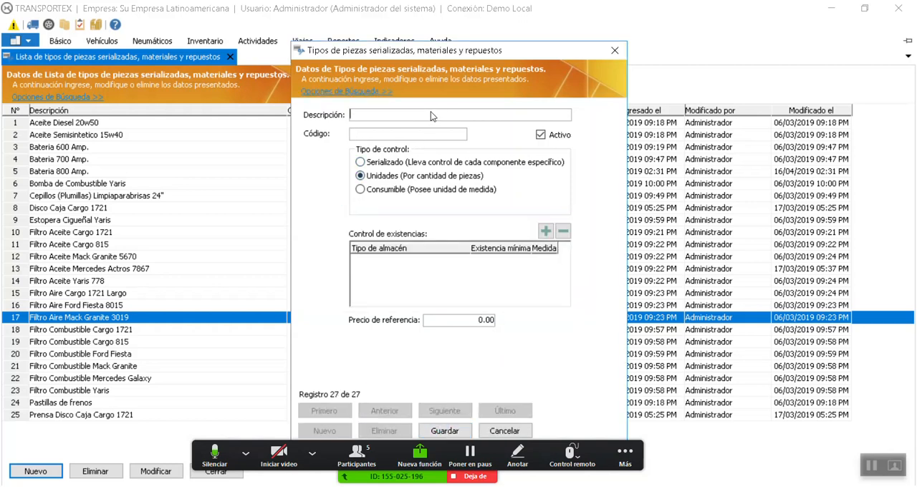
Describe the new part type as "Liquido de frenos" and make it a consumable measured in Lt
{"action": "type", "text": "Liquido de frenos"}
{"action": "left_click", "coordinate": [391, 190]}
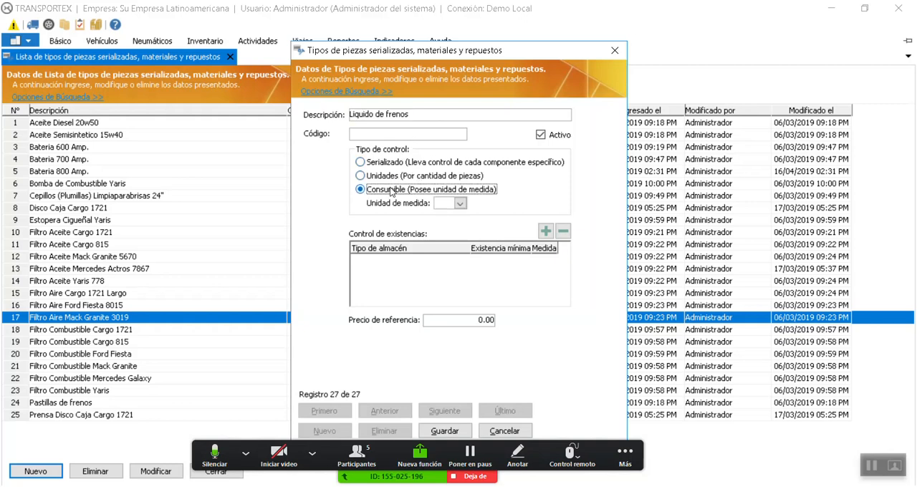
{"action": "left_click", "coordinate": [460, 203]}
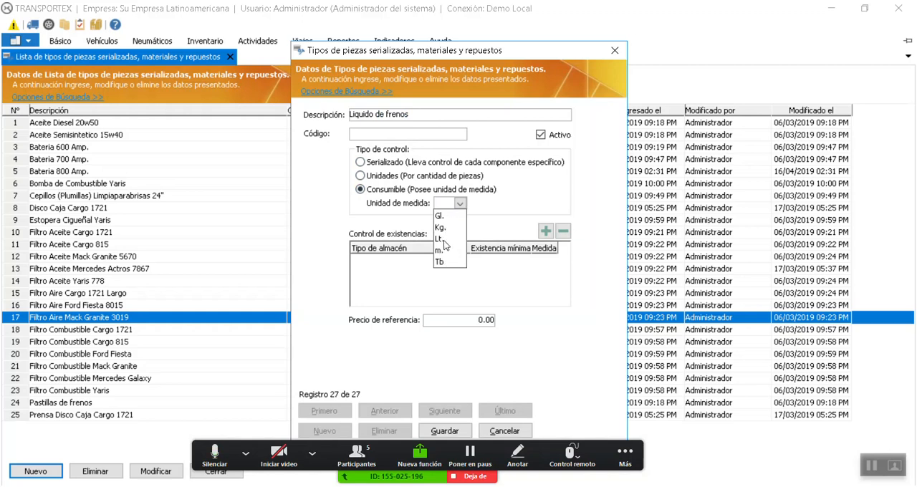
{"action": "left_click", "coordinate": [444, 241]}
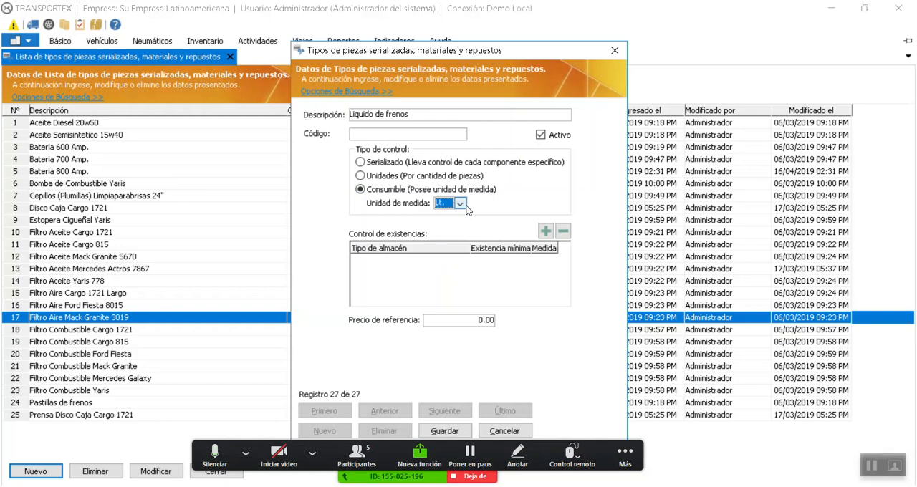
Add a stock control row for Almacen Principal with a minimum stock of 10.0 to the brake fluid record
{"action": "left_click", "coordinate": [546, 231]}
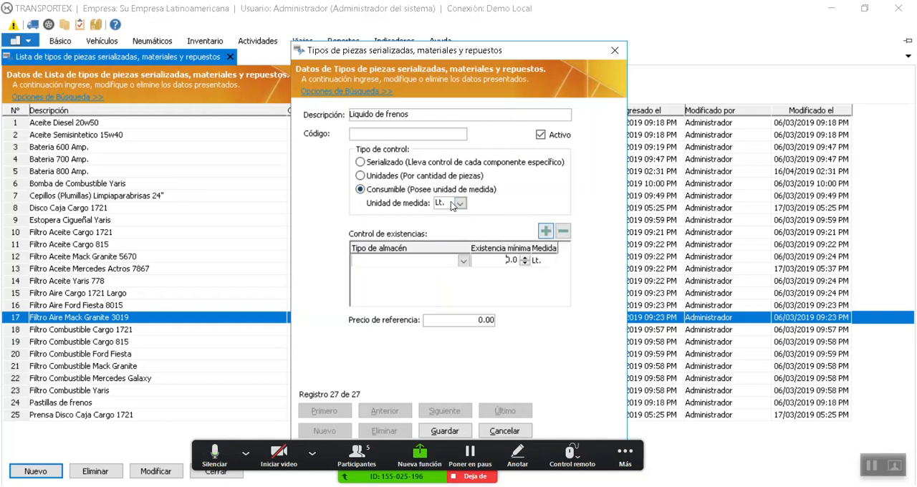
{"action": "left_click", "coordinate": [463, 262]}
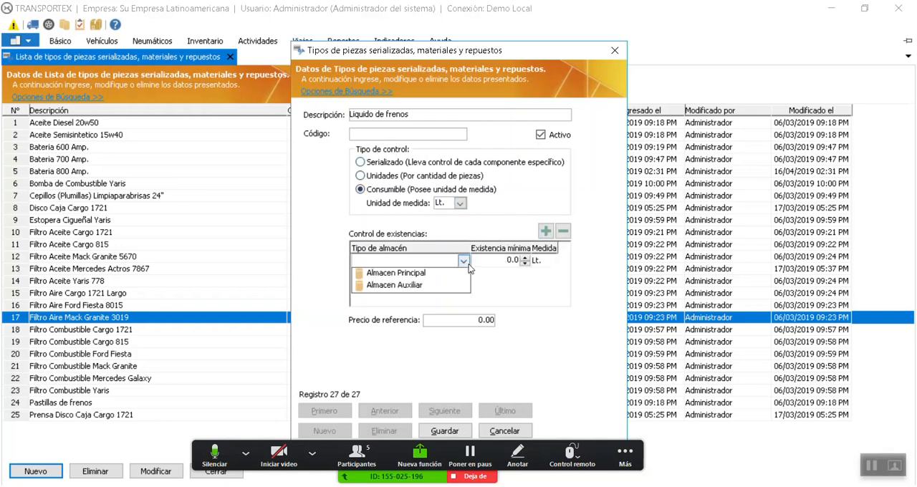
{"action": "left_click", "coordinate": [406, 275]}
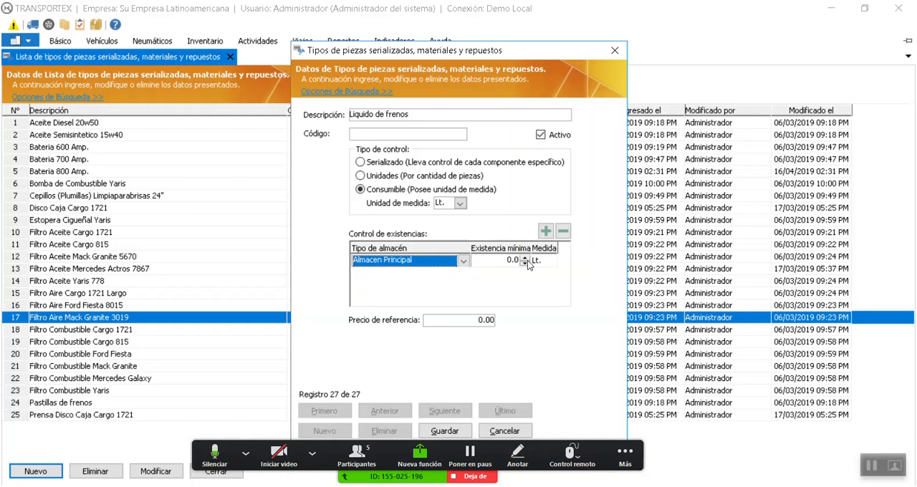
{"action": "left_click", "coordinate": [503, 262]}
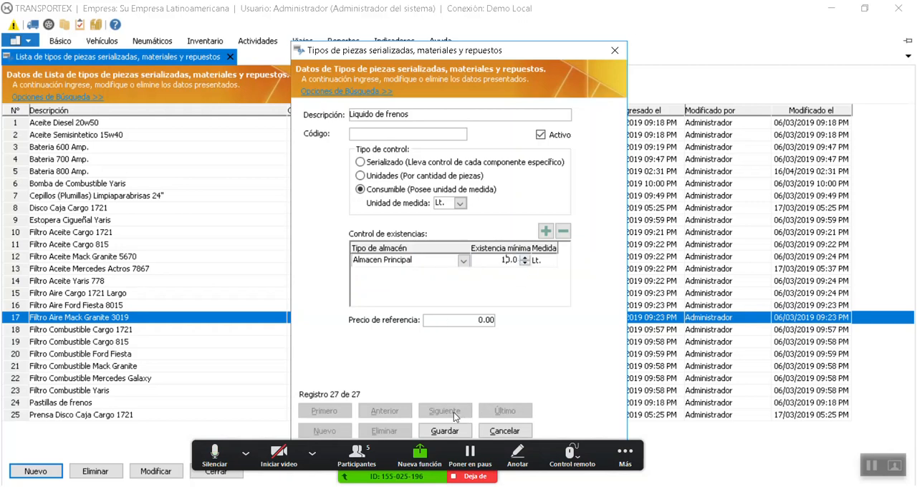
Set the brake fluid's reference price to 3.00 and save the record
{"action": "left_click", "coordinate": [480, 320]}
{"action": "type", "text": "3"}
{"action": "left_click", "coordinate": [452, 433]}
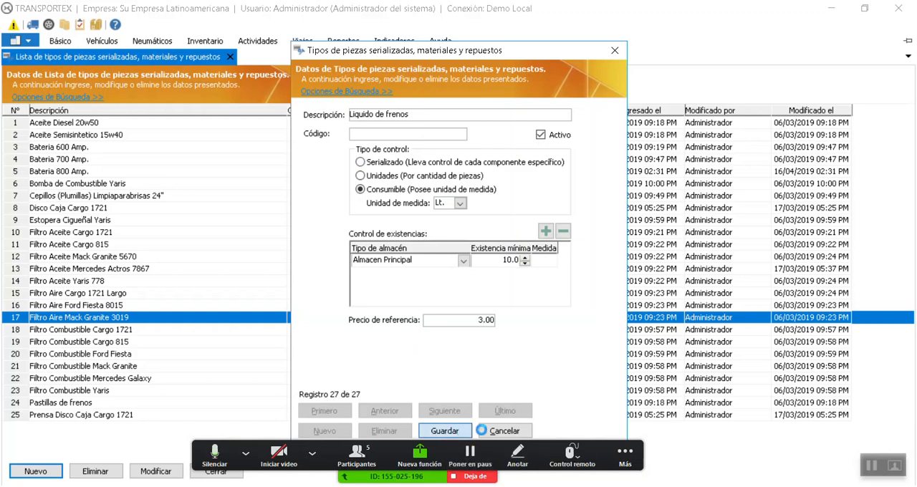
{"action": "left_click", "coordinate": [542, 304]}
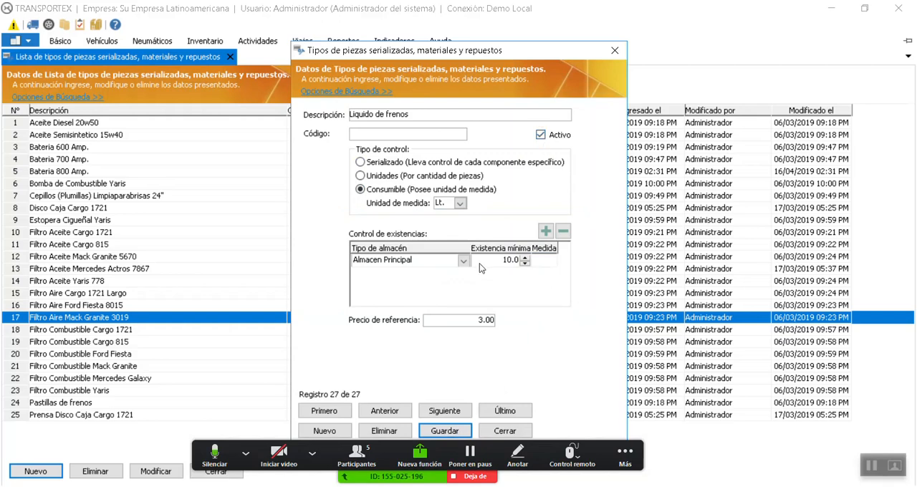
Close the brake fluid record and the list of part types
{"action": "left_click", "coordinate": [505, 430]}
{"action": "left_click", "coordinate": [163, 273]}
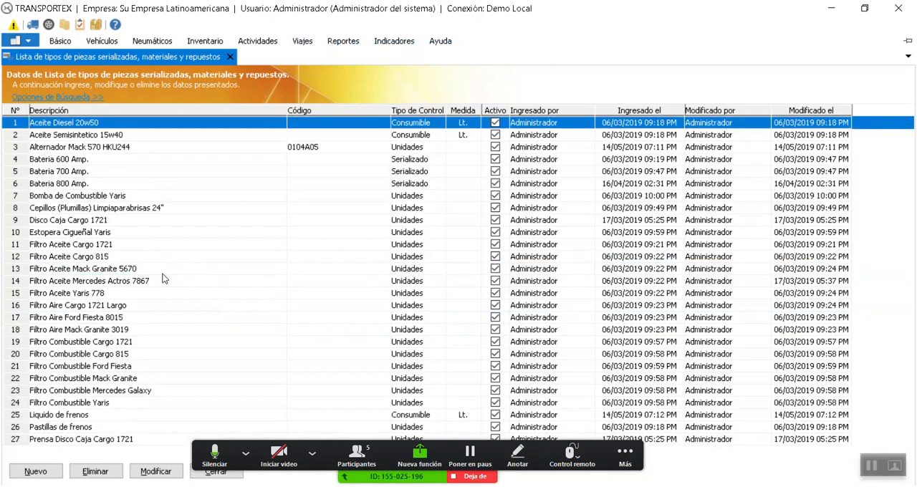
{"action": "left_click", "coordinate": [155, 199]}
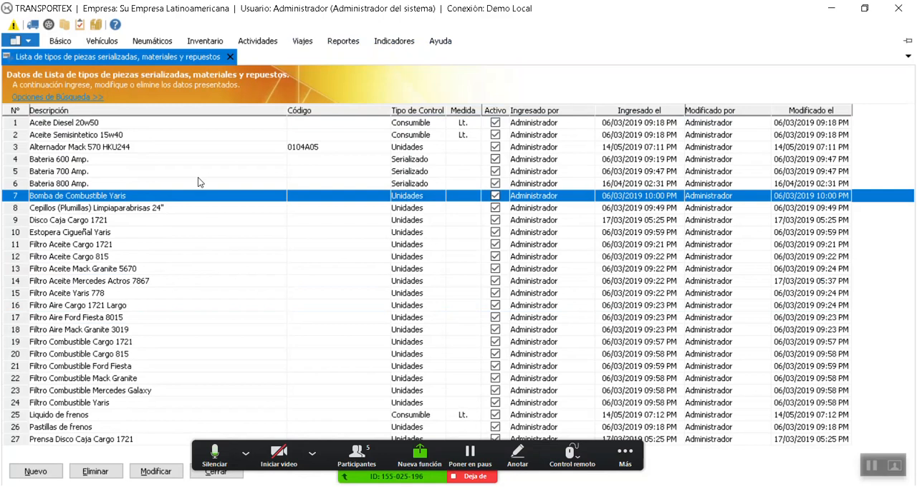
{"action": "left_click", "coordinate": [230, 58]}
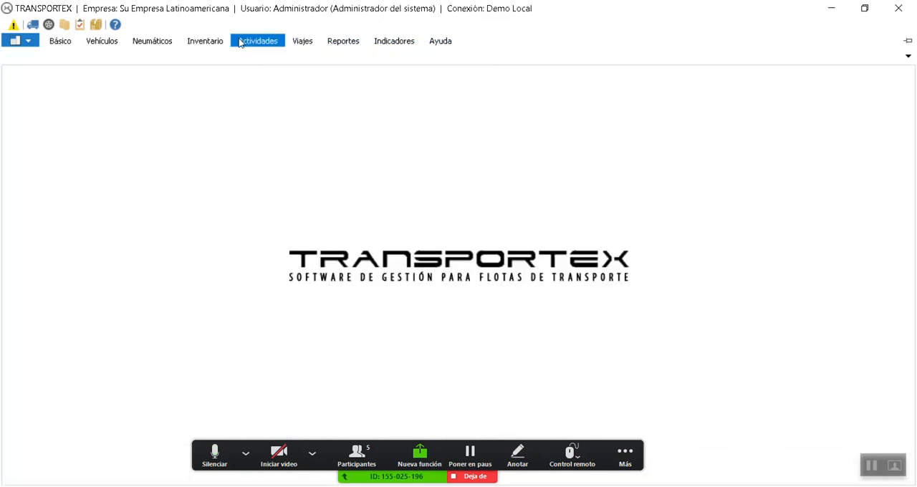
{"action": "left_click", "coordinate": [205, 41]}
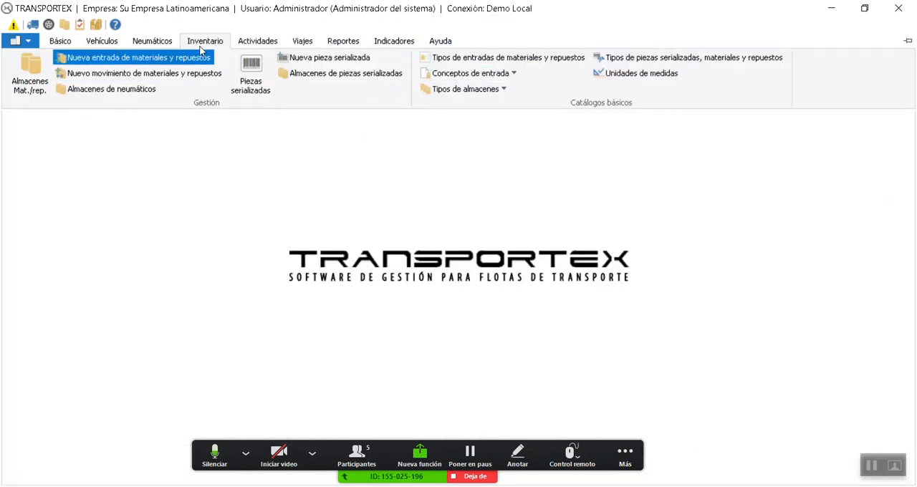
{"action": "left_click", "coordinate": [250, 157]}
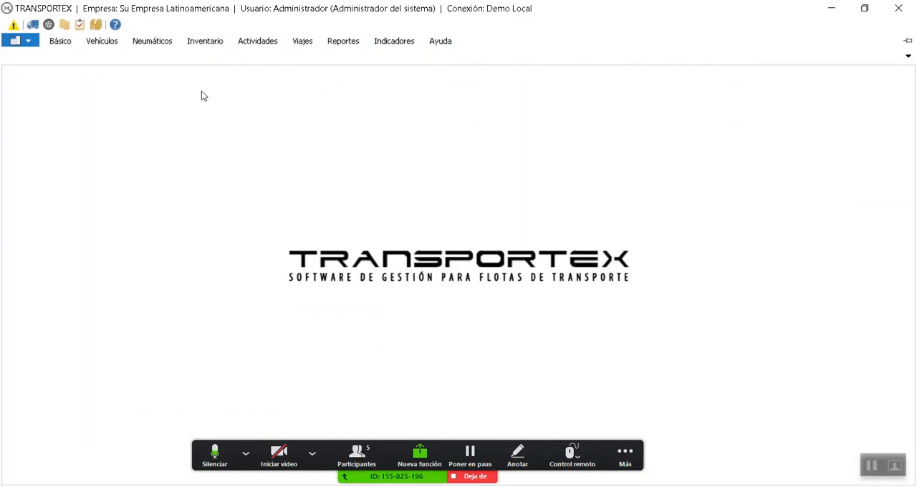
{"action": "left_click", "coordinate": [205, 44]}
{"action": "left_click", "coordinate": [628, 170]}
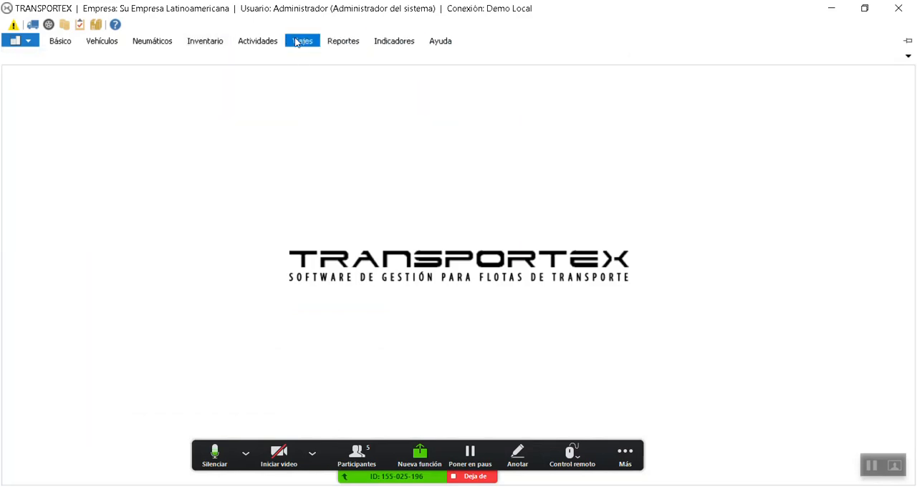
{"action": "left_click", "coordinate": [222, 47]}
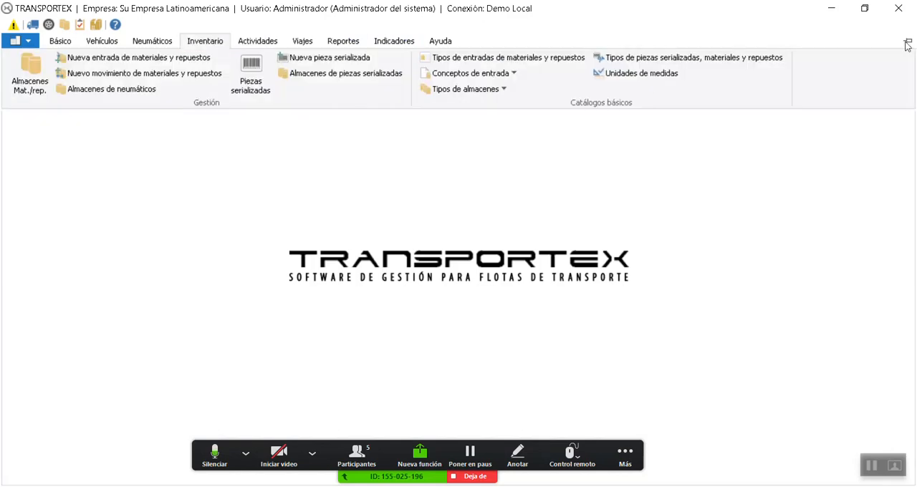
{"action": "left_click", "coordinate": [909, 41]}
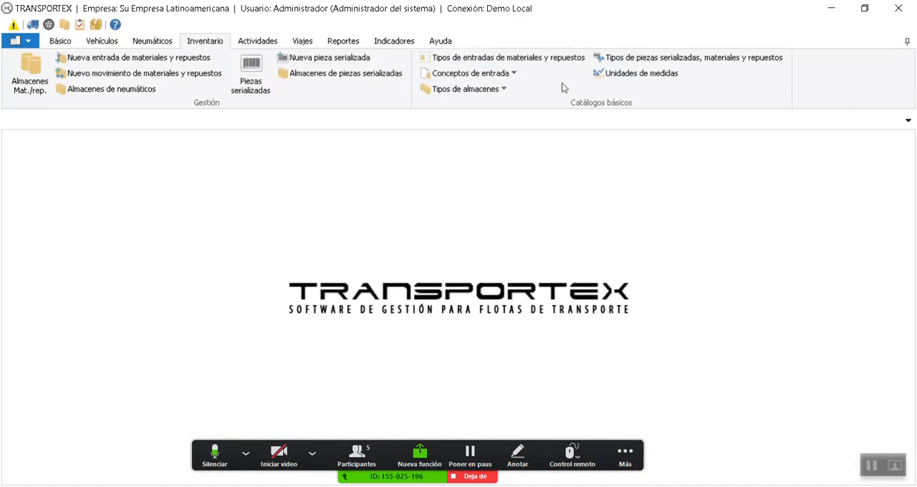
{"action": "left_click", "coordinate": [907, 41]}
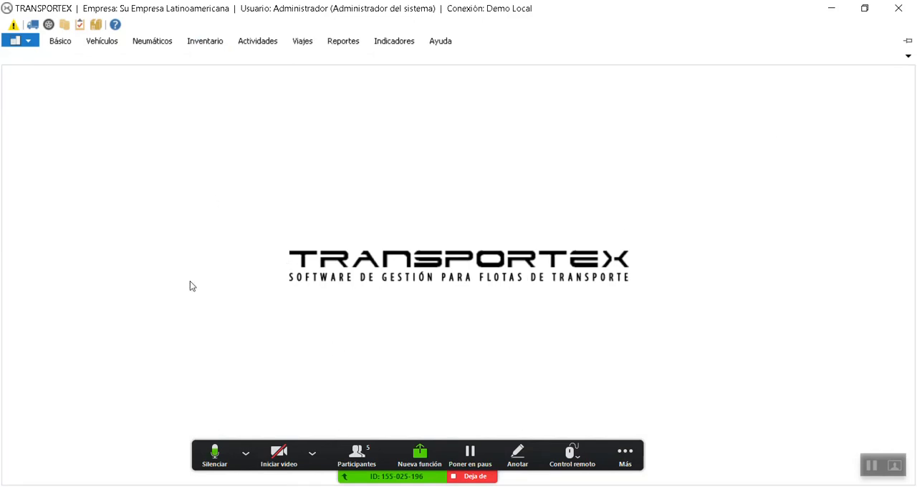
Open the catalogue of warehouse types for parts, materials and spares
{"action": "left_click", "coordinate": [214, 43]}
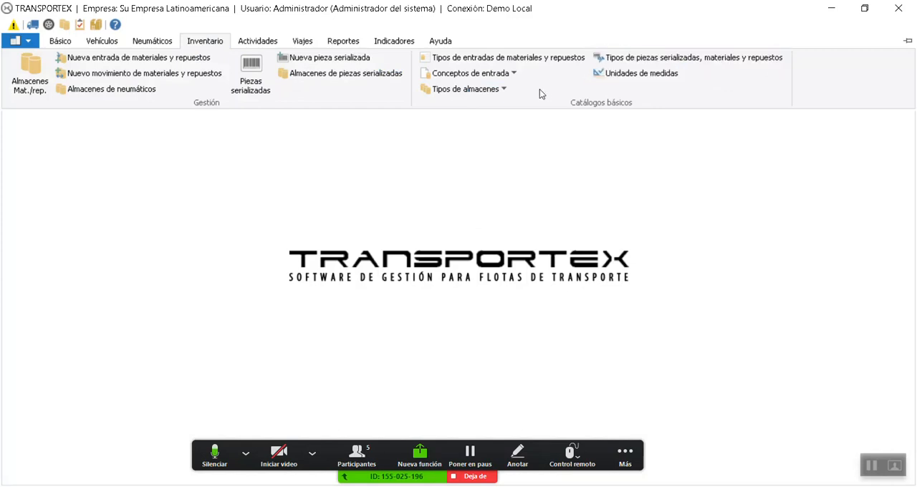
{"action": "left_click", "coordinate": [499, 89]}
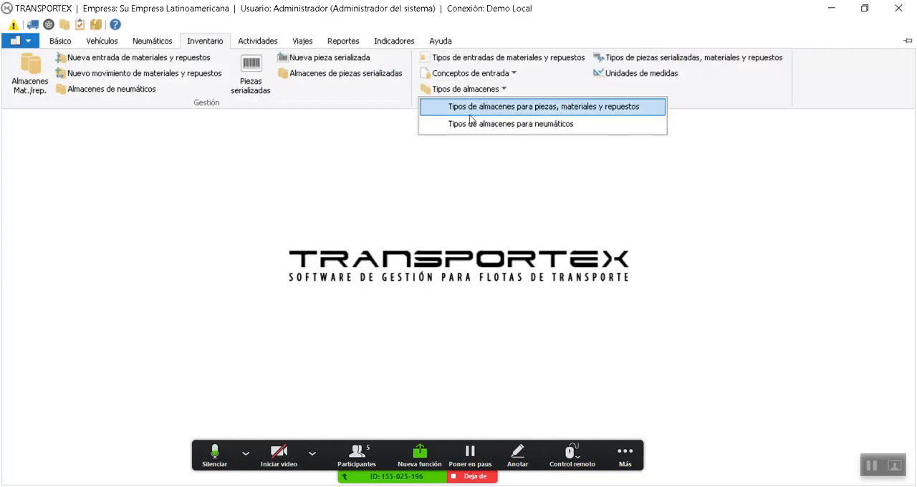
{"action": "left_click", "coordinate": [543, 111]}
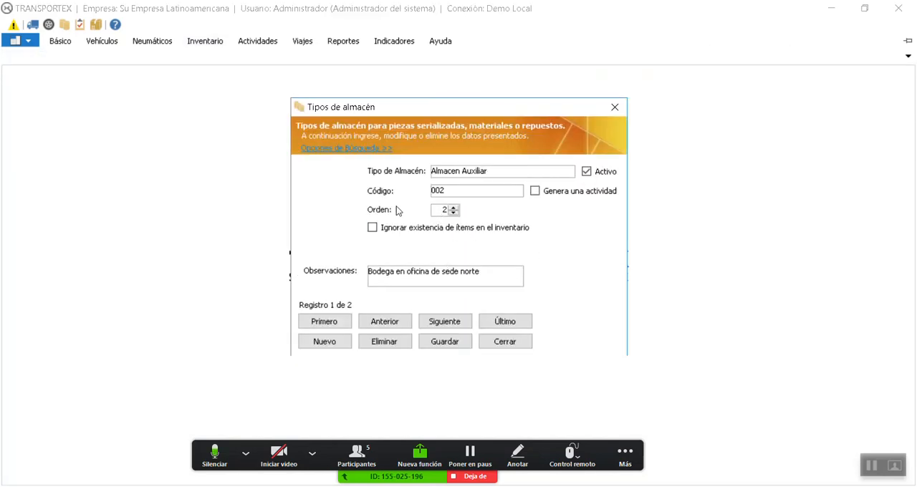
Compare the code, order and remarks of the Almacen Principal and Almacen Auxiliar warehouse types
{"action": "left_click", "coordinate": [427, 326]}
{"action": "left_click", "coordinate": [366, 323]}
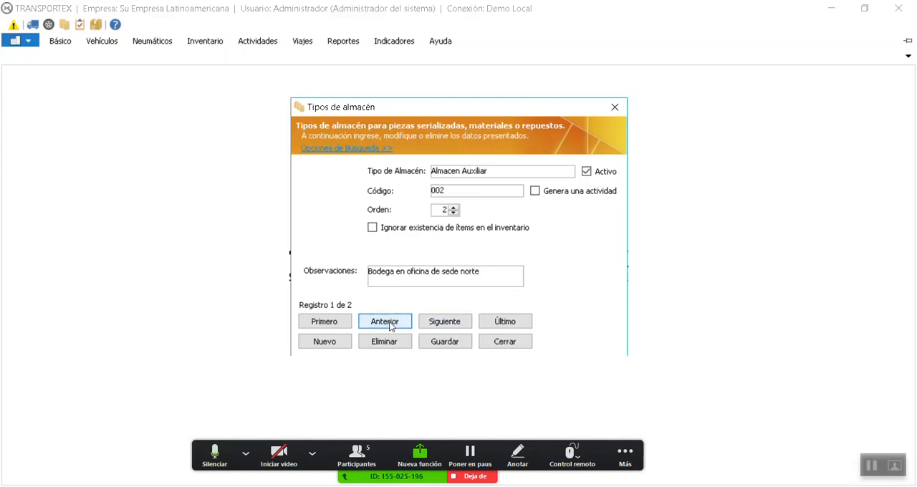
{"action": "left_click", "coordinate": [445, 322]}
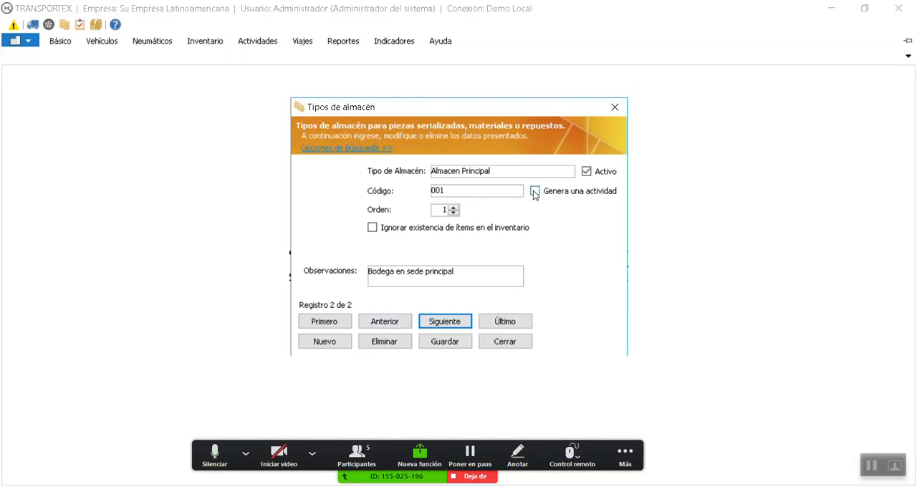
{"action": "left_click", "coordinate": [392, 326]}
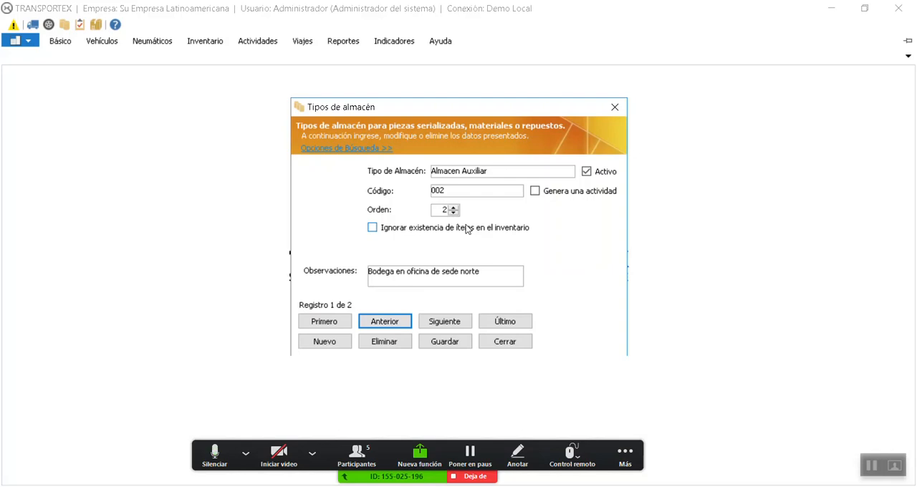
{"action": "left_click", "coordinate": [446, 322]}
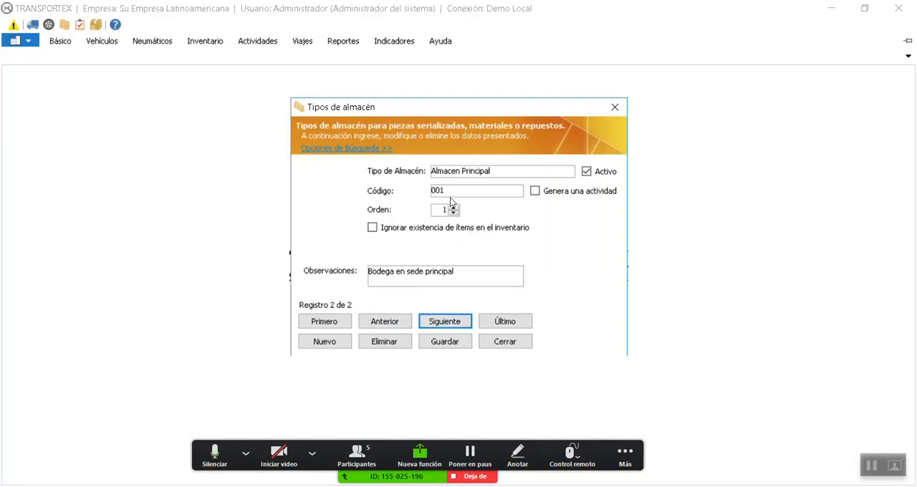
{"action": "left_click", "coordinate": [403, 319]}
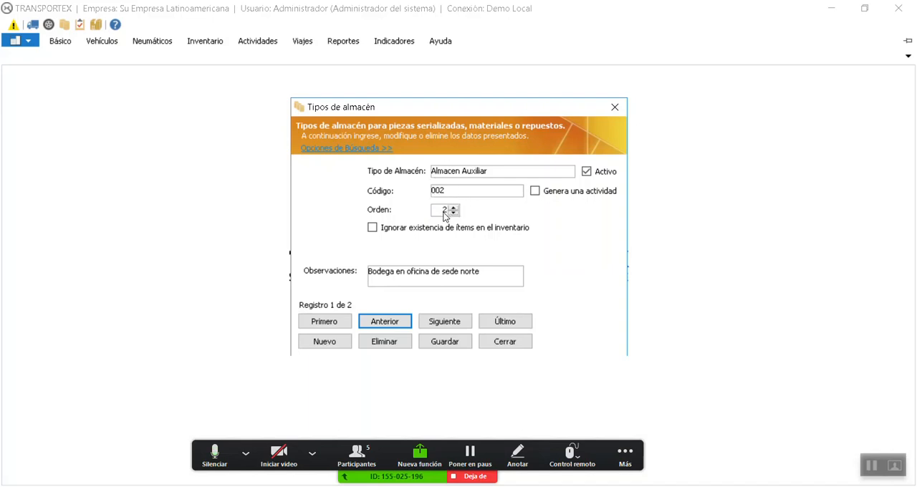
{"action": "left_click", "coordinate": [435, 324]}
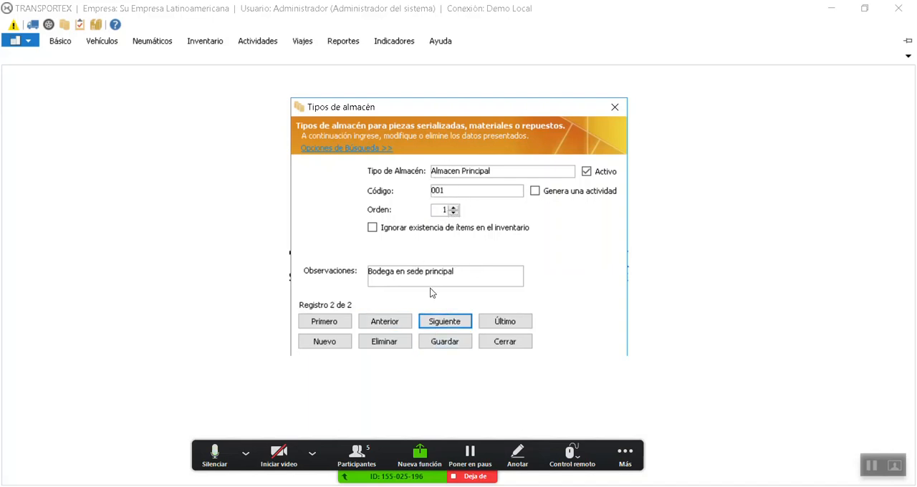
{"action": "left_click", "coordinate": [389, 323]}
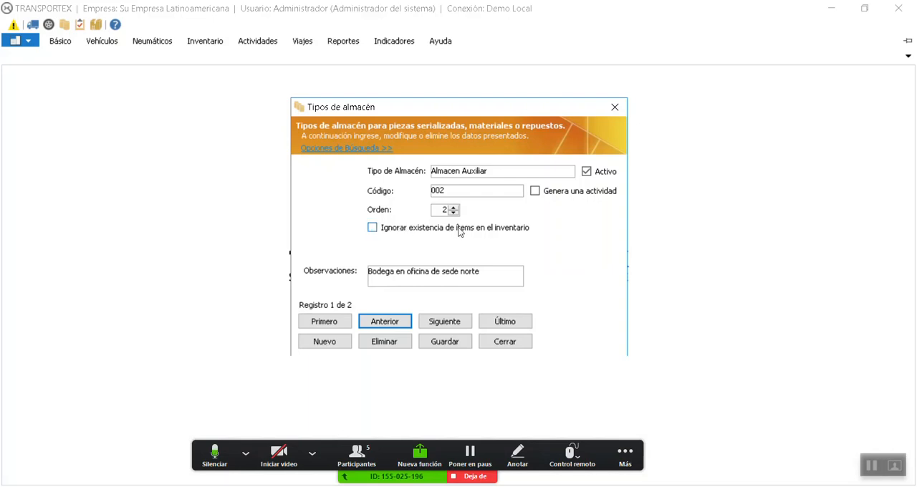
Try the option to ignore item stock in inventory for Almacen Auxiliar, dismiss the meeting upgrade offer, and clear the option again
{"action": "left_click", "coordinate": [400, 229]}
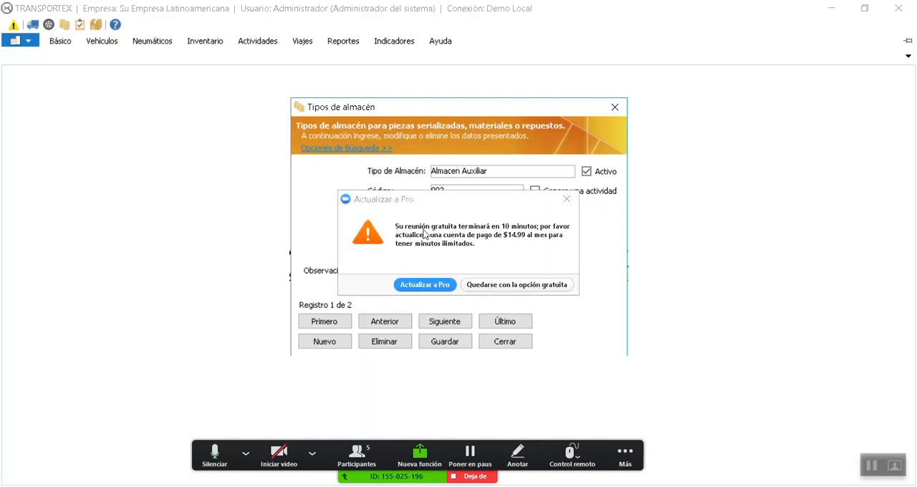
{"action": "left_click", "coordinate": [481, 285]}
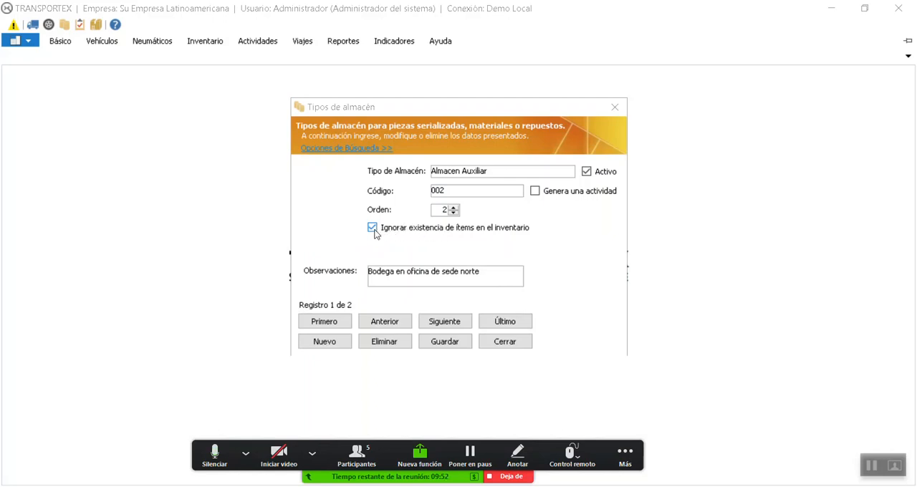
{"action": "left_click", "coordinate": [374, 229]}
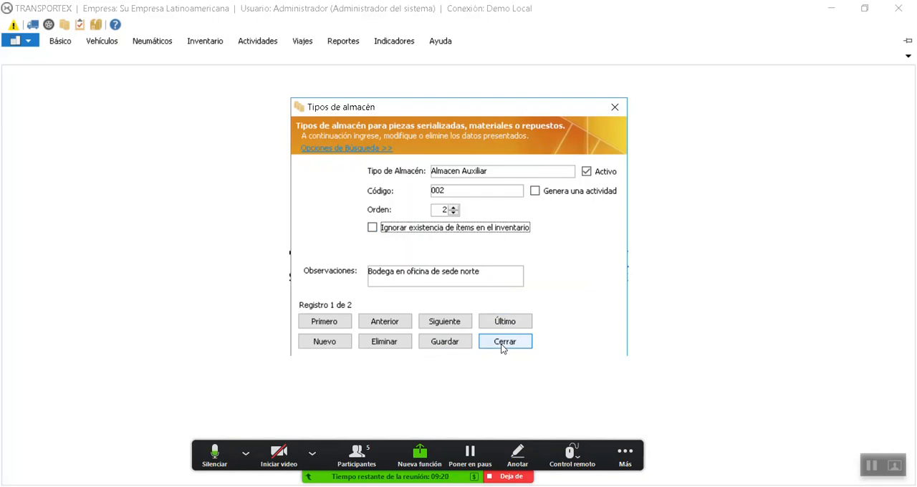
Start a new warehouse type record and name it "Almacen Desechadas"
{"action": "left_click", "coordinate": [330, 341]}
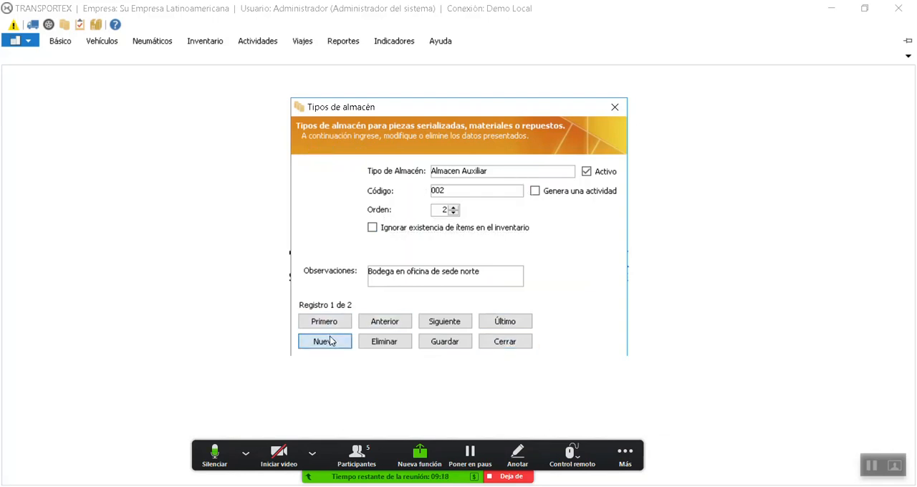
{"action": "left_click", "coordinate": [463, 172]}
{"action": "type", "text": "Alm"}
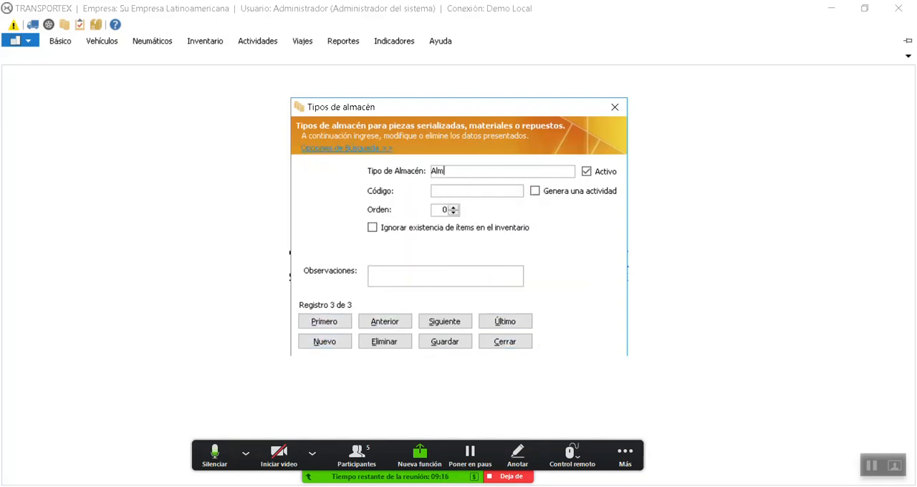
{"action": "type", "text": "acen Desechas"}
{"action": "left_click", "coordinate": [459, 194]}
{"action": "left_click", "coordinate": [514, 172]}
{"action": "left_click", "coordinate": [513, 172]}
{"action": "type", "text": "as"}
Set the order of the Almacen Desechadas warehouse type to 3
{"action": "left_click", "coordinate": [442, 210]}
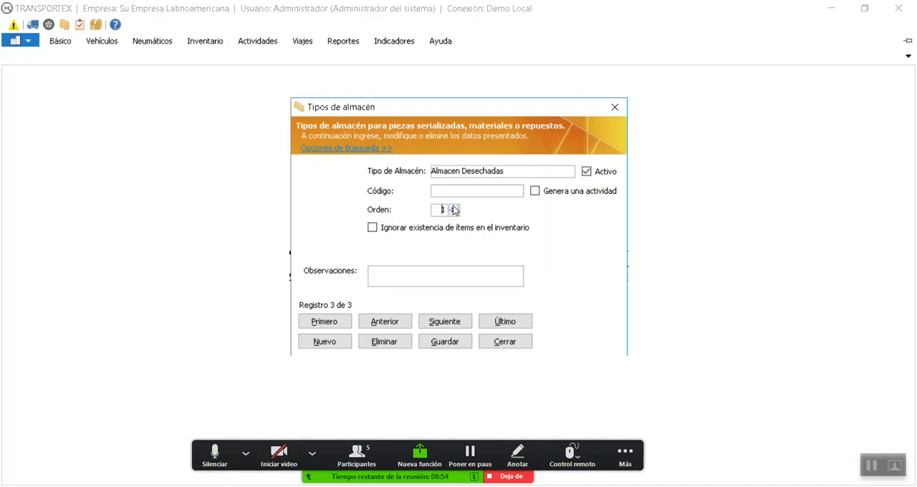
{"action": "left_click", "coordinate": [453, 207]}
{"action": "left_click", "coordinate": [452, 208]}
Save the Almacen Desechadas warehouse type and close the warehouse types catalogue
{"action": "left_click", "coordinate": [448, 342]}
{"action": "left_click", "coordinate": [544, 300]}
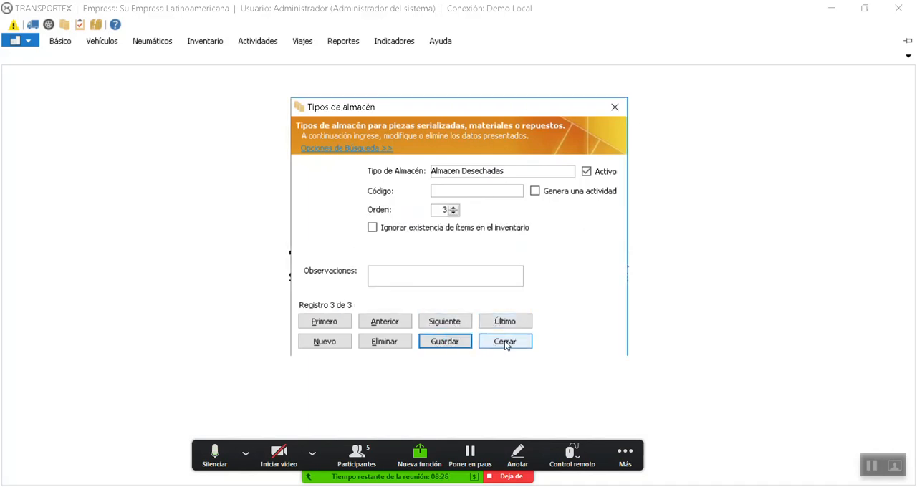
{"action": "left_click", "coordinate": [505, 342]}
Examine the warehouse type and automatic part status assigned to each entry concept for serialized parts, materials and spare parts
{"action": "left_click", "coordinate": [205, 40]}
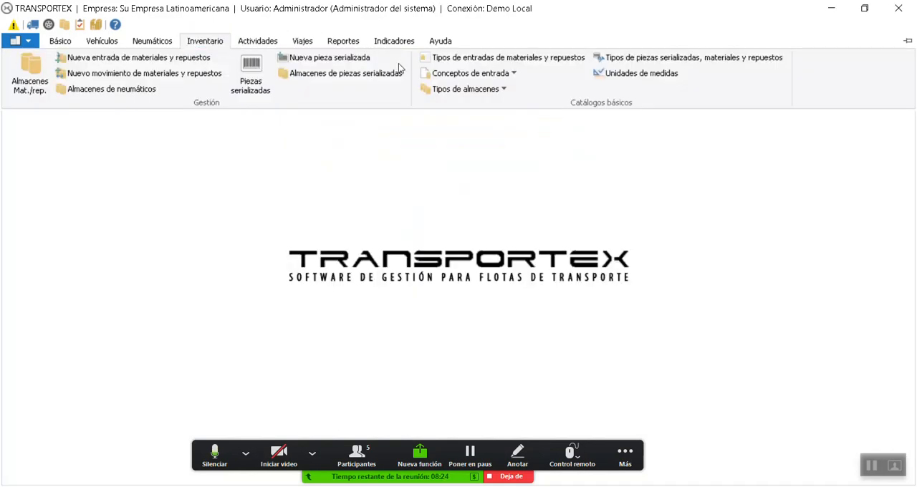
{"action": "left_click", "coordinate": [468, 74]}
{"action": "left_click", "coordinate": [499, 93]}
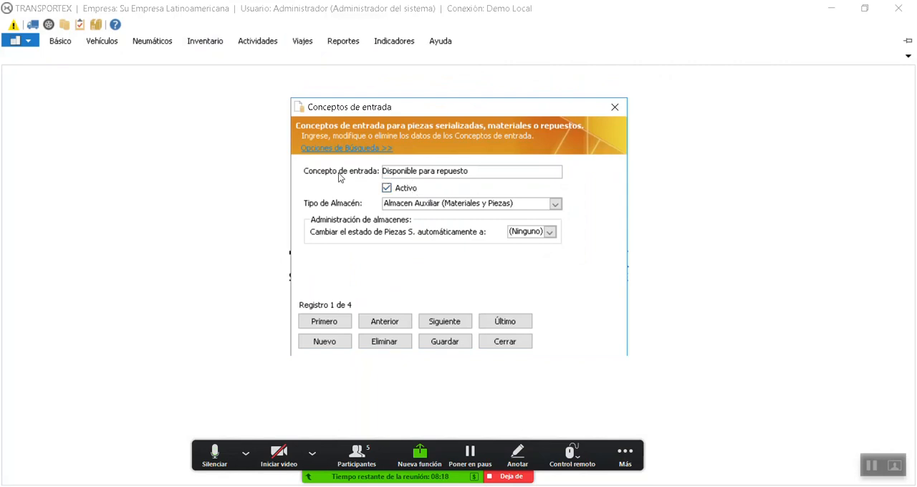
{"action": "left_click", "coordinate": [435, 322]}
{"action": "left_click", "coordinate": [435, 323]}
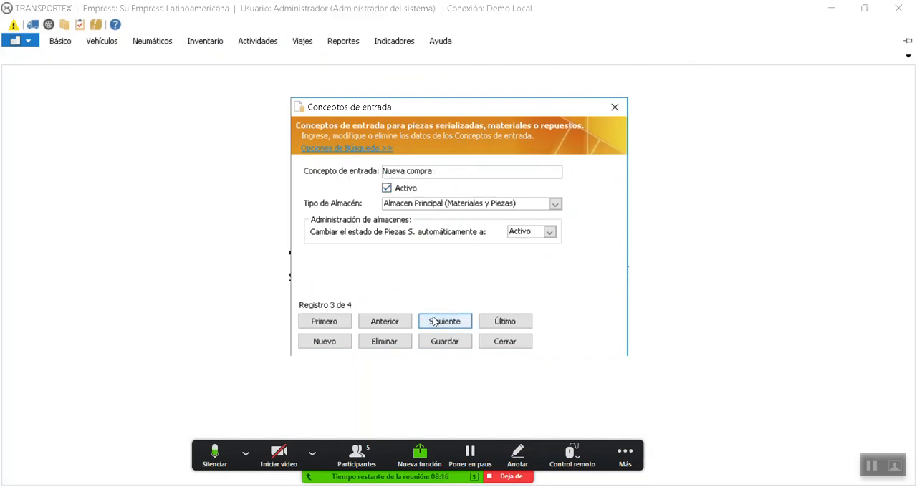
{"action": "left_click", "coordinate": [392, 322]}
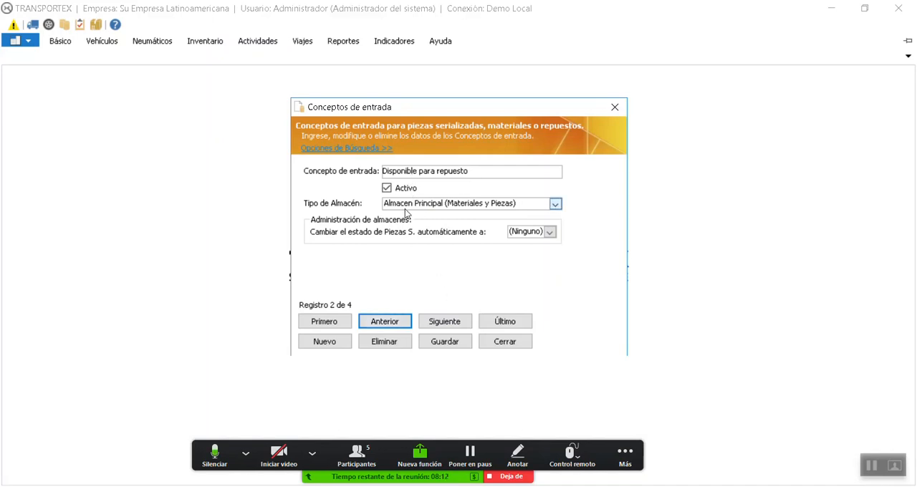
{"action": "left_click", "coordinate": [445, 320]}
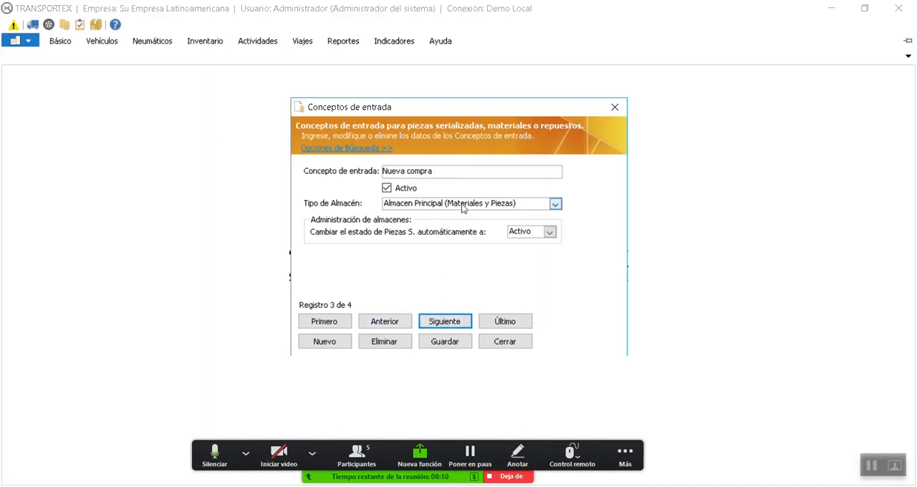
{"action": "double_click", "coordinate": [406, 322]}
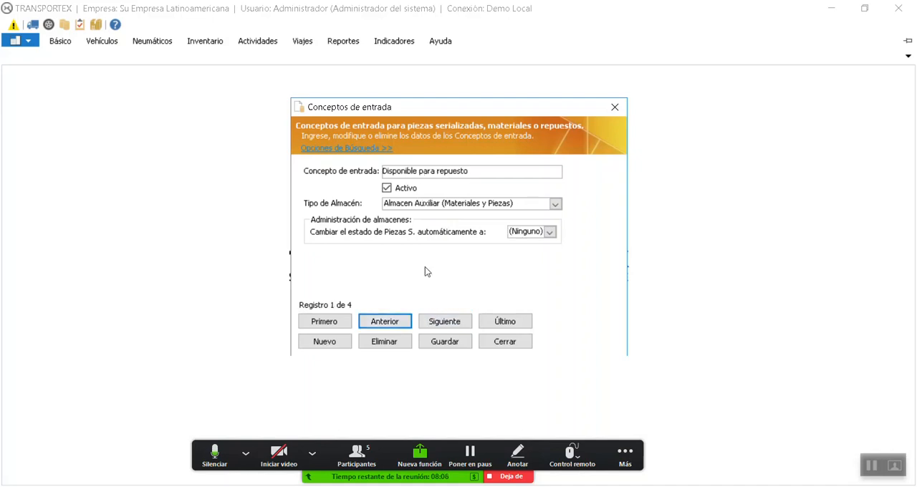
{"action": "left_click", "coordinate": [446, 331]}
{"action": "left_click", "coordinate": [446, 331]}
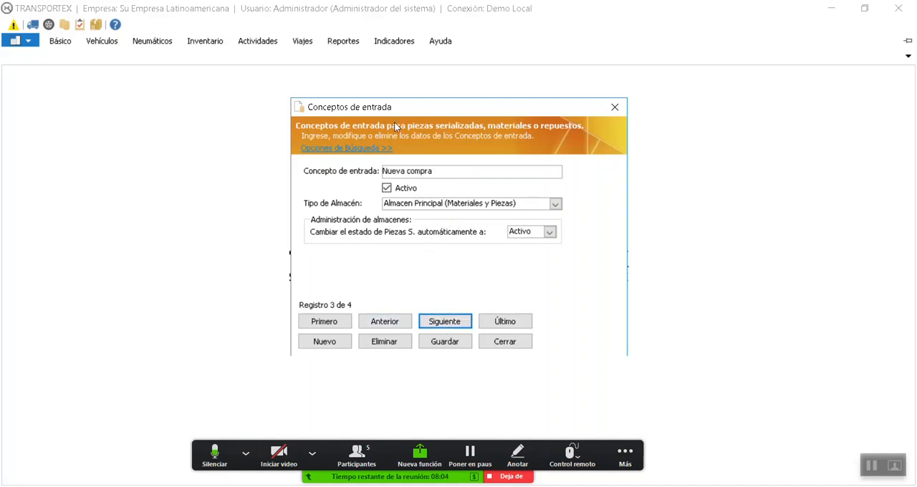
{"action": "left_click", "coordinate": [445, 330]}
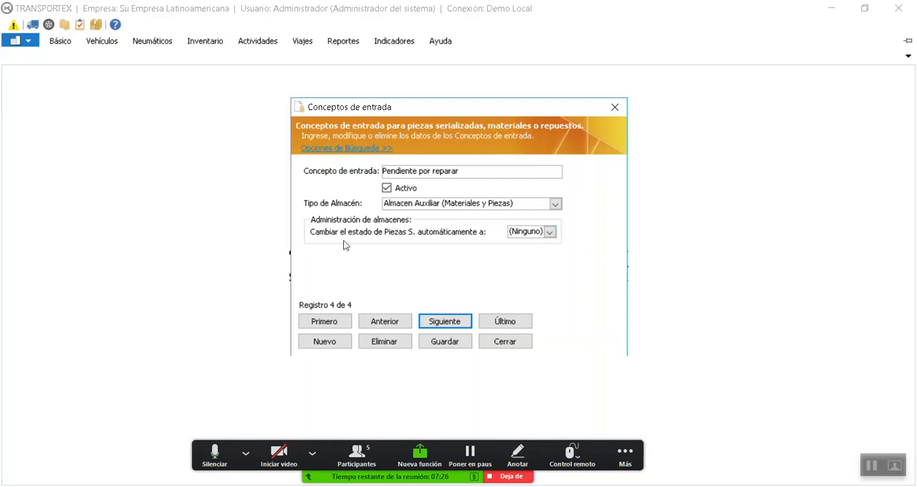
Check the automatic part status options for the Pendiente por reparar entry concept, keep (Ninguno), and close the catalogue
{"action": "left_click", "coordinate": [546, 233]}
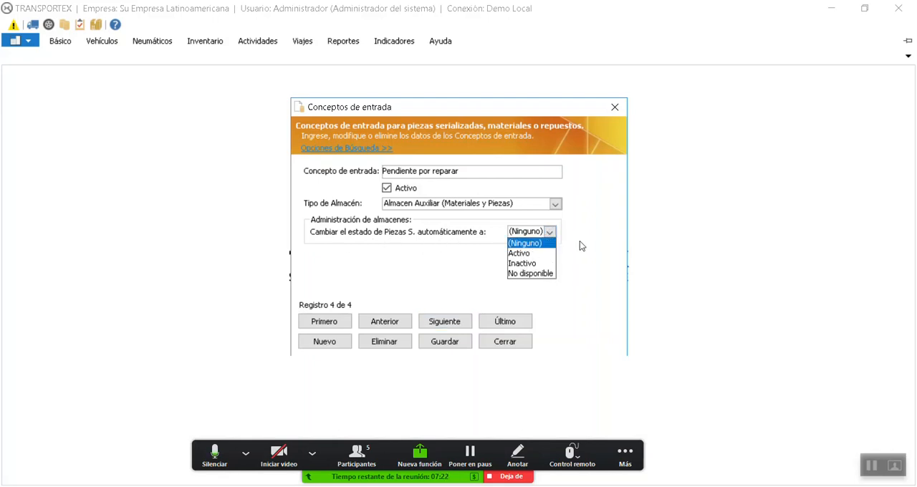
{"action": "left_click", "coordinate": [542, 240]}
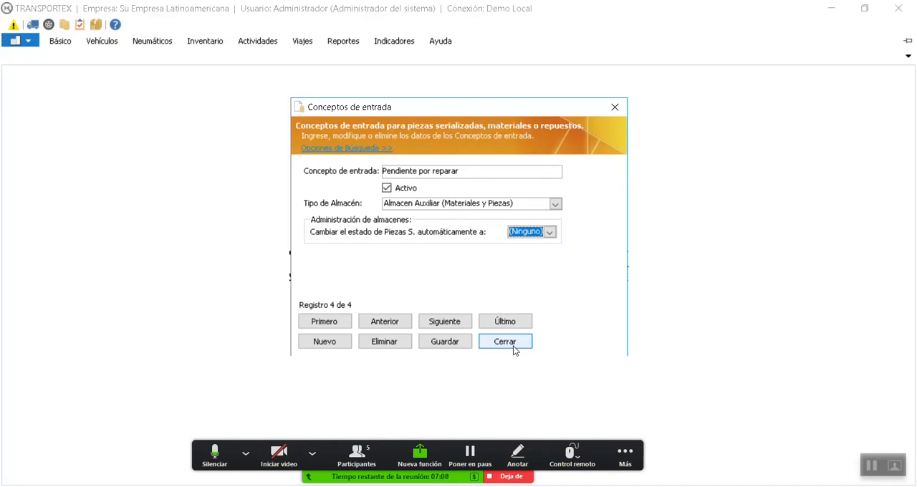
{"action": "left_click", "coordinate": [549, 234]}
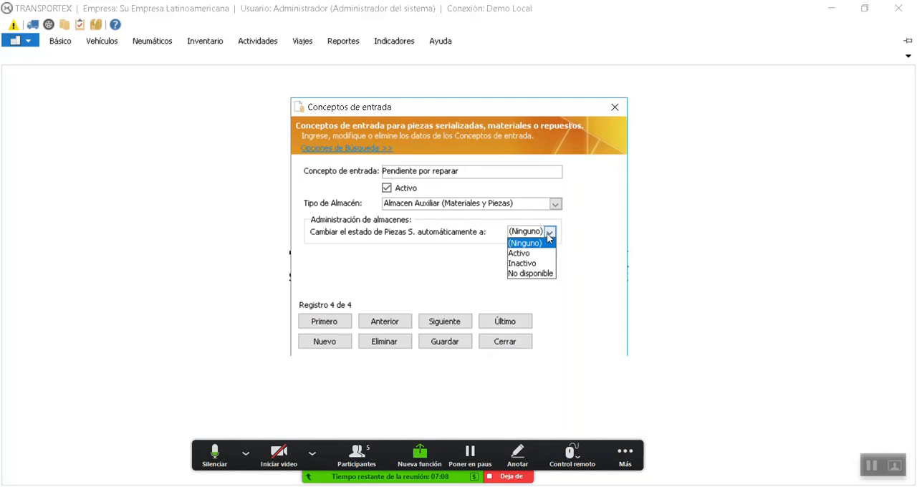
{"action": "left_click", "coordinate": [469, 252]}
{"action": "left_click", "coordinate": [506, 339]}
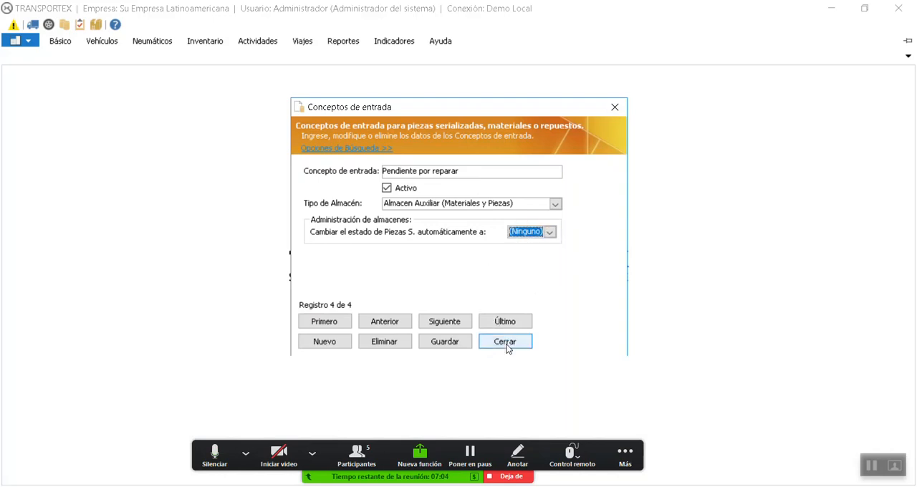
Compare the inventory adjustment setting of the Nueva Adquisicion and Ajuste por Auditoria warehouse entry types
{"action": "left_click", "coordinate": [205, 44]}
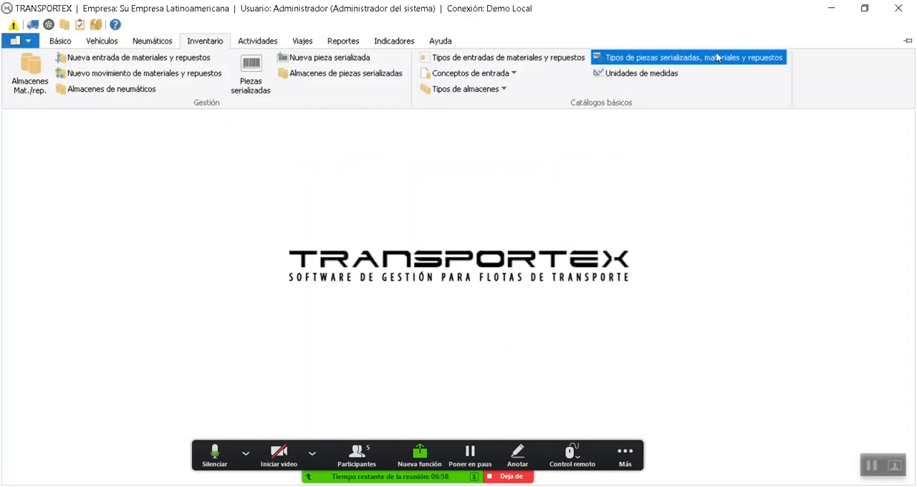
{"action": "left_click", "coordinate": [482, 59]}
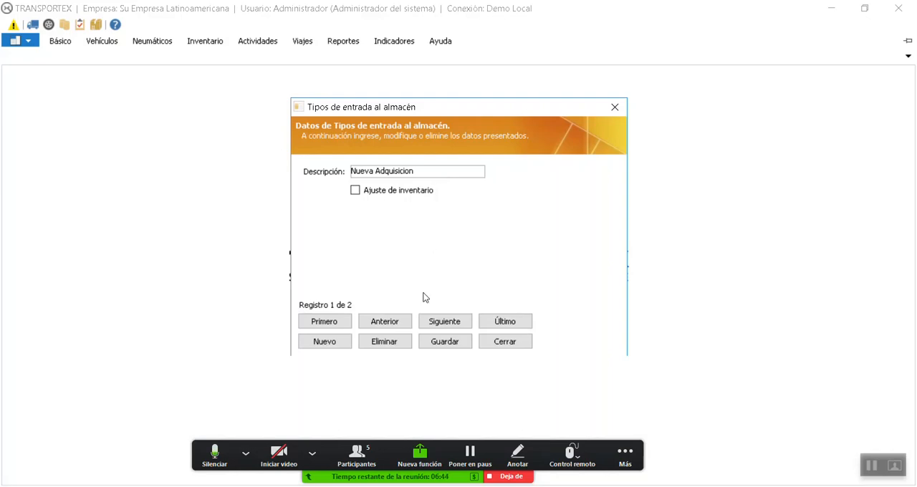
{"action": "left_click", "coordinate": [462, 322]}
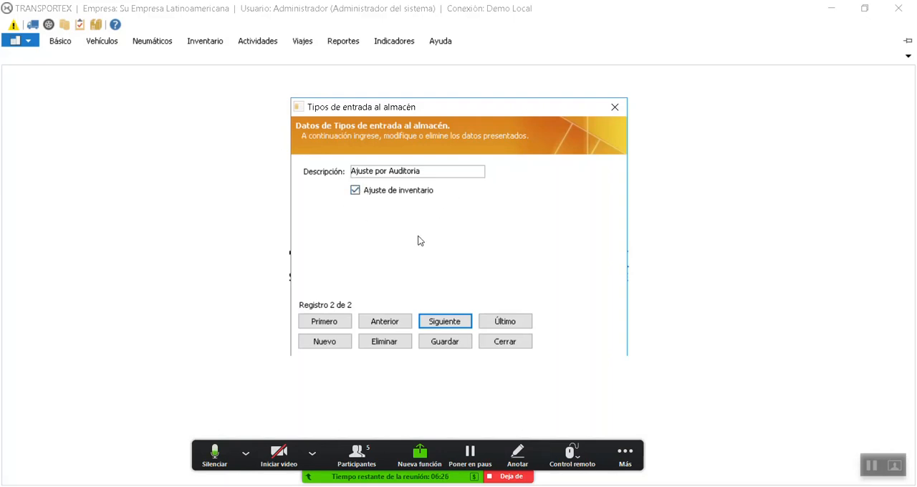
{"action": "left_click", "coordinate": [506, 342]}
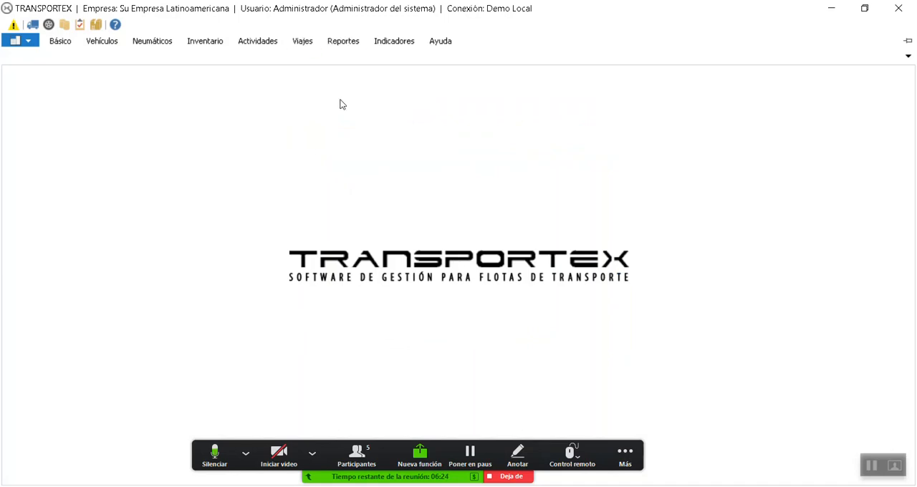
Start a new materials and spare parts entry, try the Ajuste por Auditoria type, and set the entry type to Nueva Adquisicion
{"action": "left_click", "coordinate": [205, 41]}
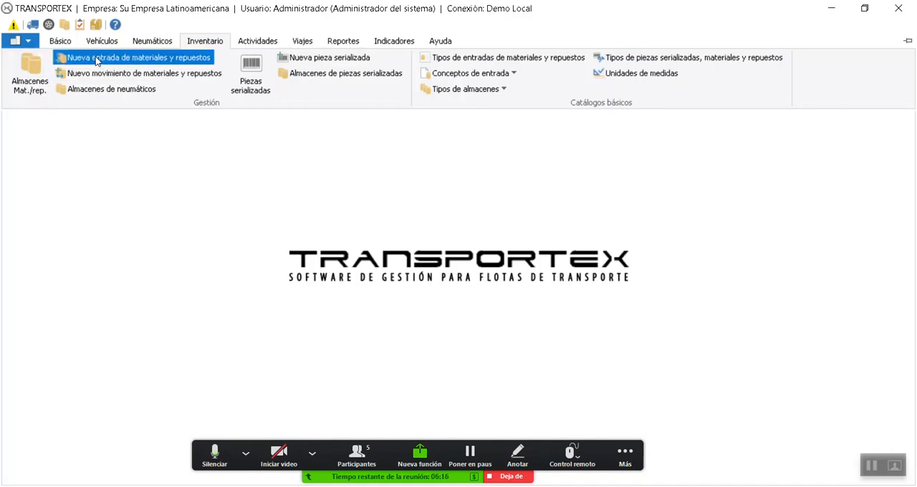
{"action": "left_click", "coordinate": [134, 63]}
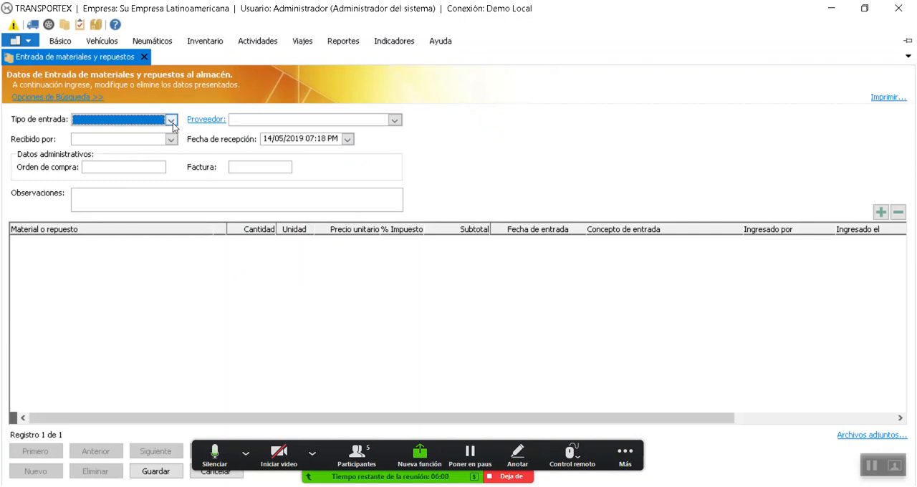
{"action": "left_click", "coordinate": [172, 121]}
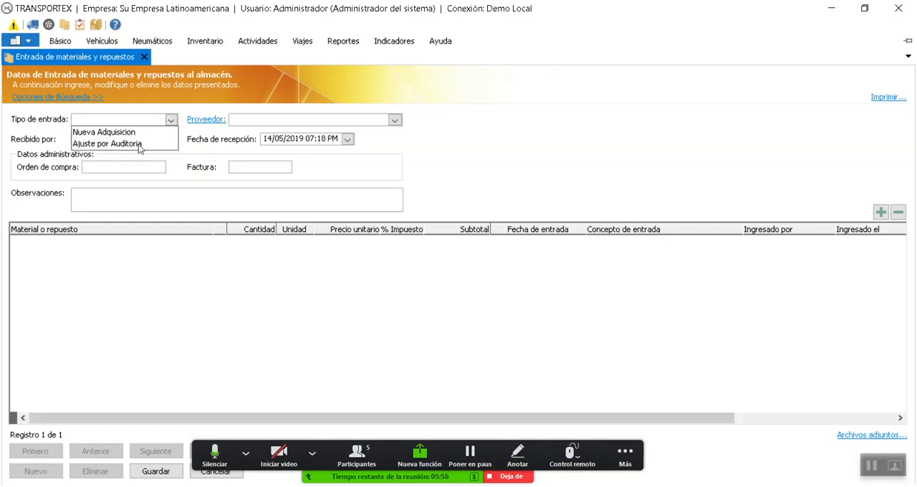
{"action": "left_click", "coordinate": [123, 145]}
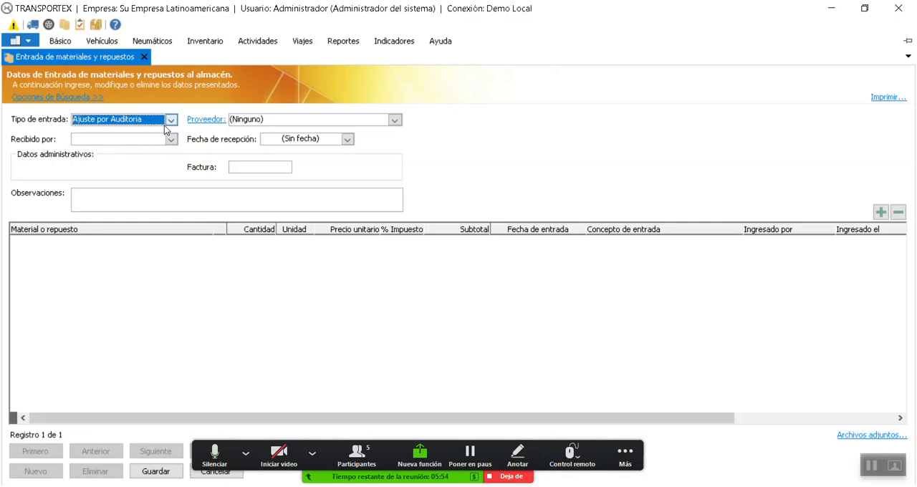
{"action": "left_click", "coordinate": [172, 120]}
{"action": "left_click", "coordinate": [144, 133]}
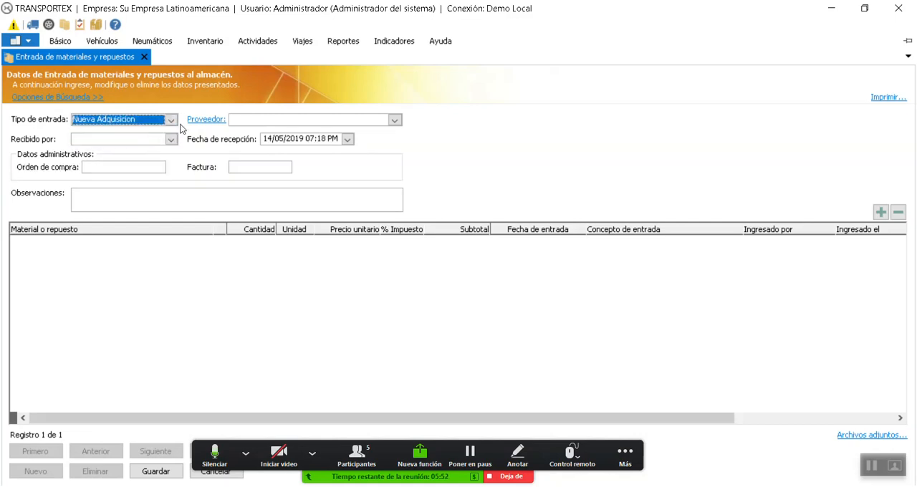
{"action": "left_click", "coordinate": [174, 121]}
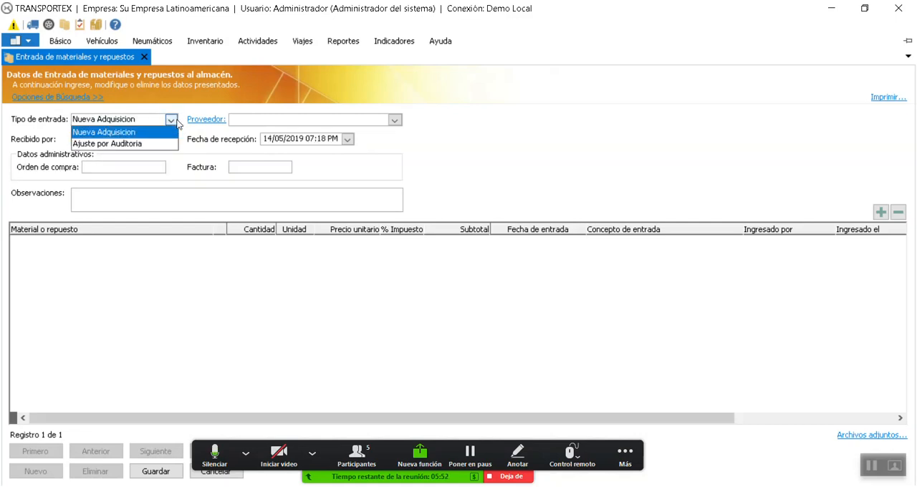
{"action": "left_click", "coordinate": [101, 132]}
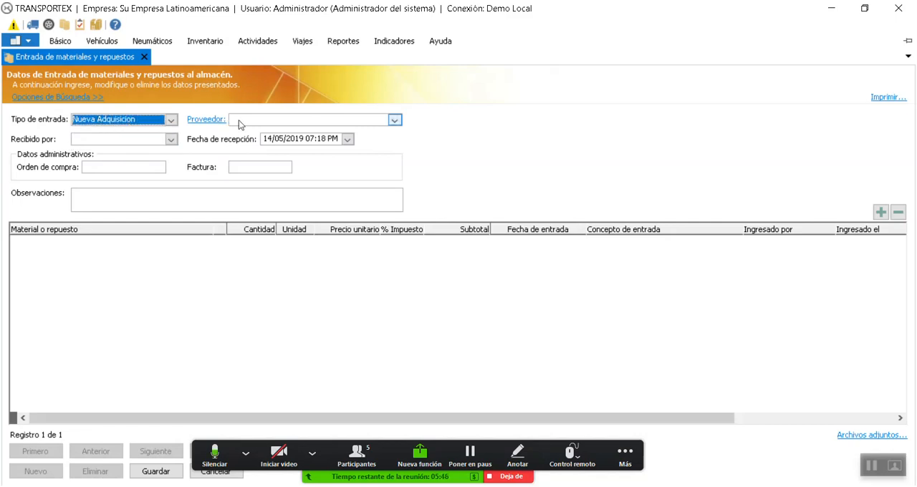
Look through the suppliers available for the materials entry
{"action": "left_click", "coordinate": [397, 120]}
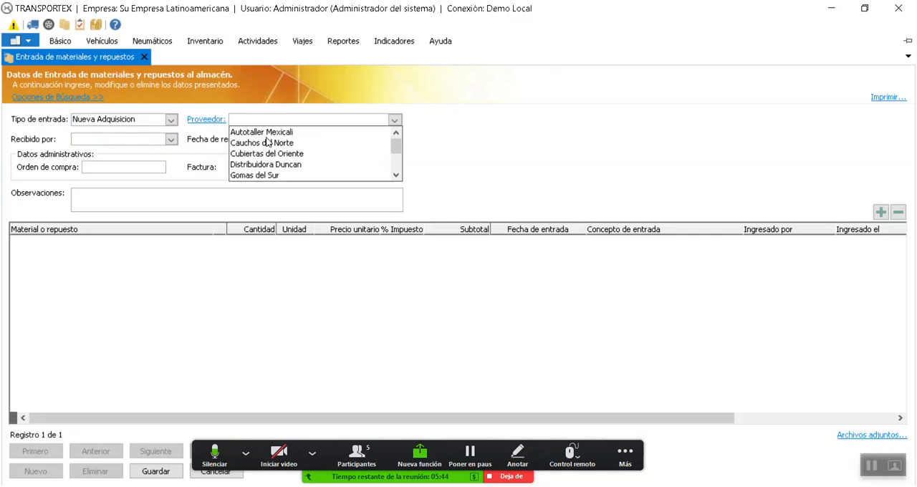
{"action": "scroll", "coordinate": [274, 163], "scroll_direction": "down", "scroll_amount": 3}
{"action": "scroll", "coordinate": [274, 176], "scroll_direction": "up", "scroll_amount": 3}
{"action": "scroll", "coordinate": [274, 177], "scroll_direction": "down", "scroll_amount": 3}
{"action": "scroll", "coordinate": [273, 177], "scroll_direction": "up", "scroll_amount": 3}
{"action": "scroll", "coordinate": [276, 158], "scroll_direction": "up", "scroll_amount": 5}
Search the supplier records for a name containing "quiroz"
{"action": "left_click", "coordinate": [220, 123]}
{"action": "left_click", "coordinate": [220, 123]}
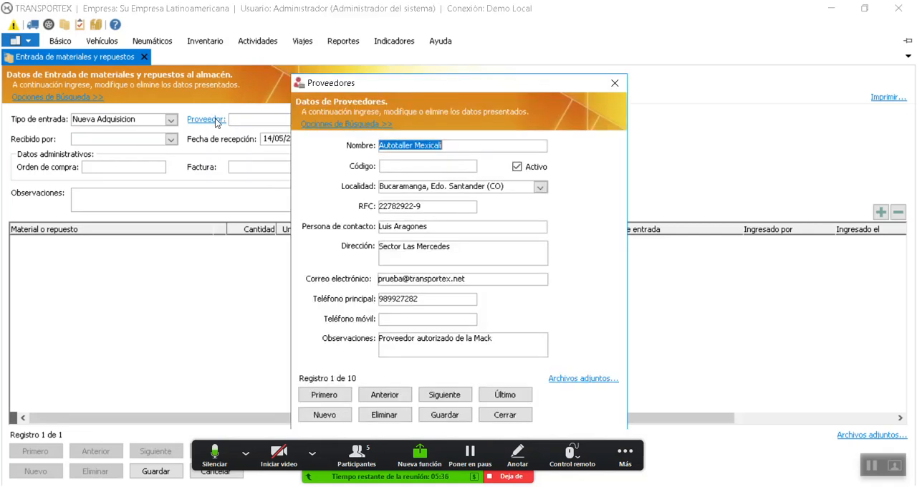
{"action": "left_click", "coordinate": [341, 125]}
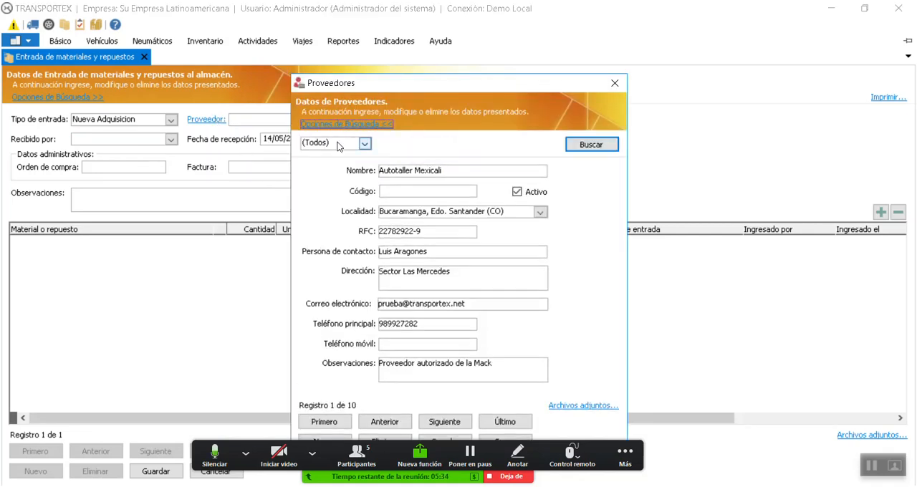
{"action": "left_click", "coordinate": [336, 142]}
{"action": "left_click", "coordinate": [315, 162]}
{"action": "left_click", "coordinate": [449, 143]}
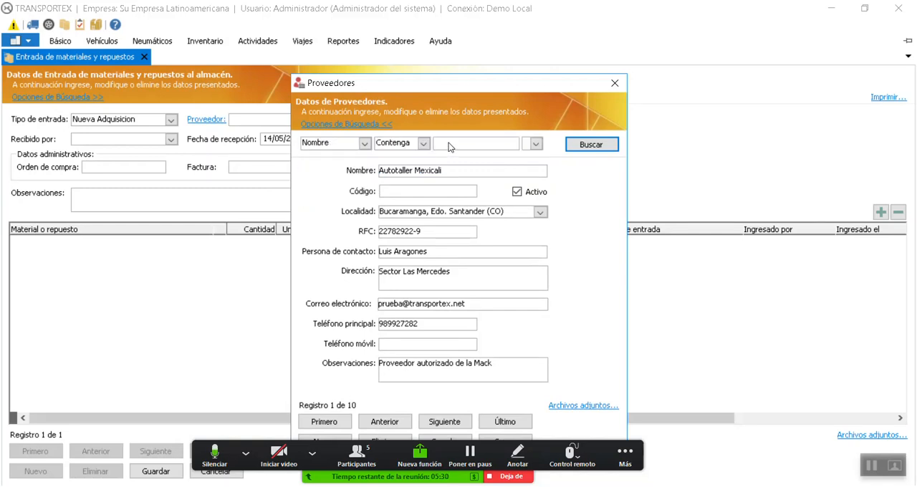
{"action": "type", "text": "quiroz"}
{"action": "key", "text": "Return"}
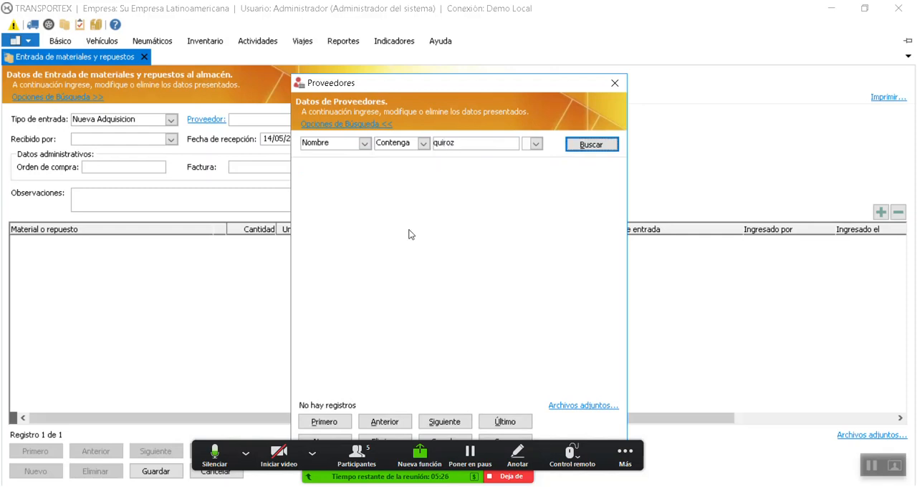
Create a new supplier named "Almacenes Quiroz", save it and close the supplier records
{"action": "left_click", "coordinate": [343, 438]}
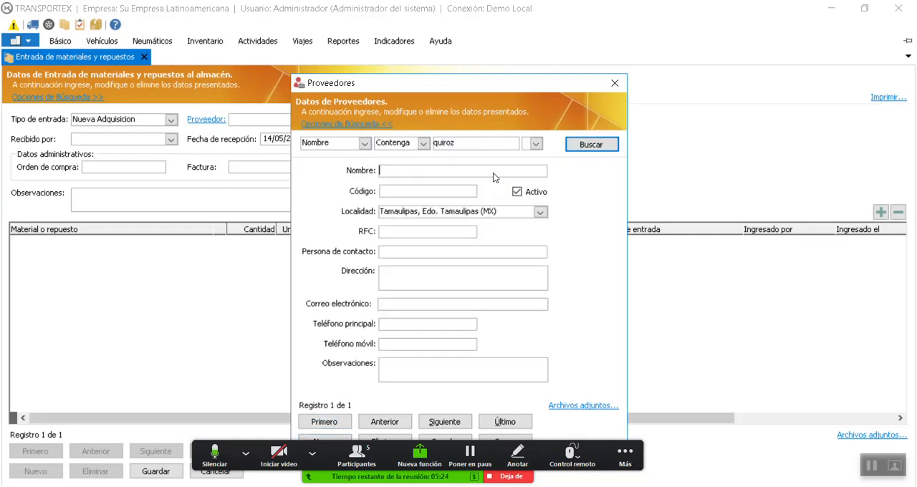
{"action": "type", "text": "Almacenes Quiroz"}
{"action": "left_click_drag", "start_coordinate": [430, 91], "coordinate": [438, 66]}
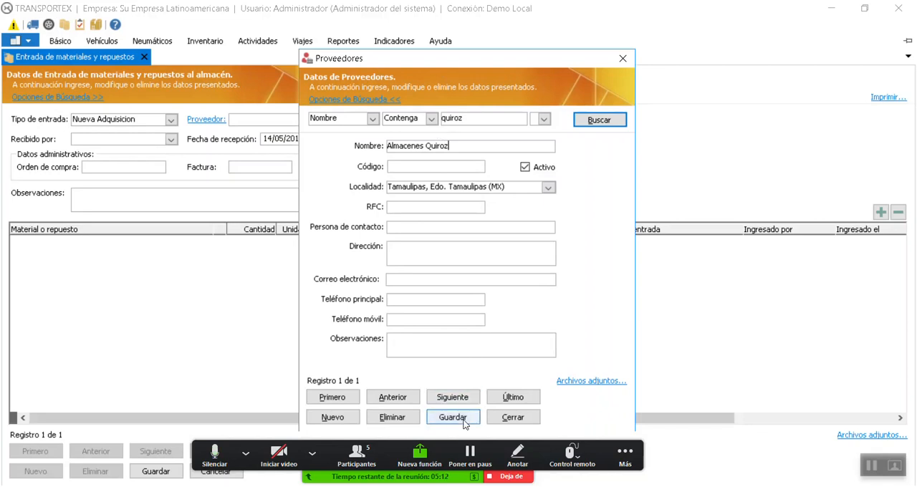
{"action": "left_click", "coordinate": [463, 419]}
{"action": "left_click", "coordinate": [544, 300]}
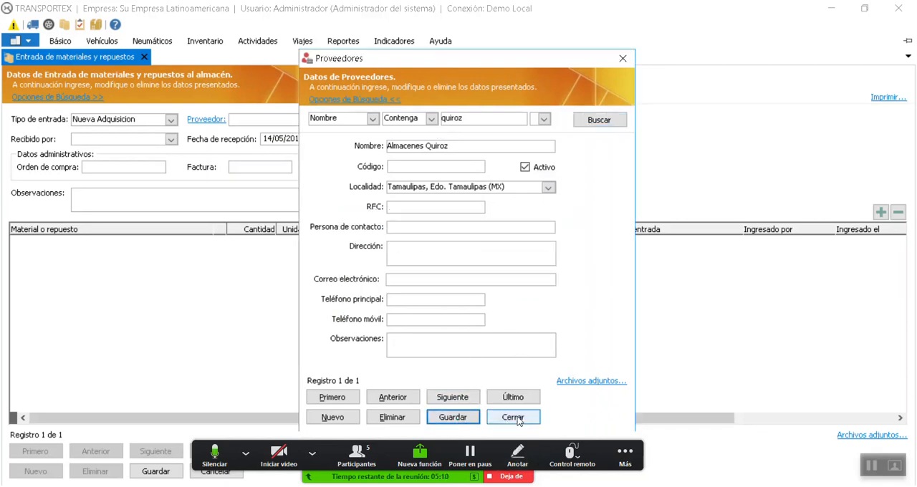
{"action": "left_click", "coordinate": [513, 417]}
Set the entry's supplier to Almacenes Quiroz and choose the workshop manager (Jefe de Taller) as the employee who received the goods
{"action": "left_click", "coordinate": [395, 120]}
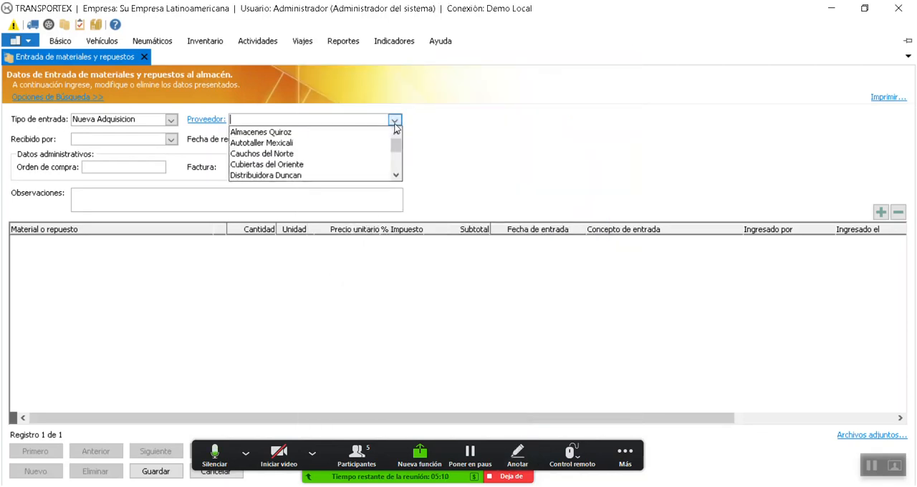
{"action": "left_click", "coordinate": [264, 132]}
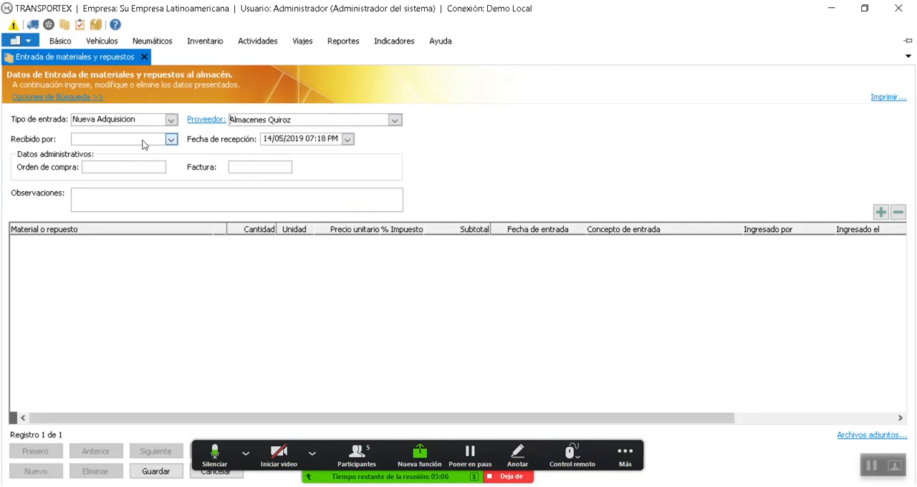
{"action": "left_click", "coordinate": [170, 140]}
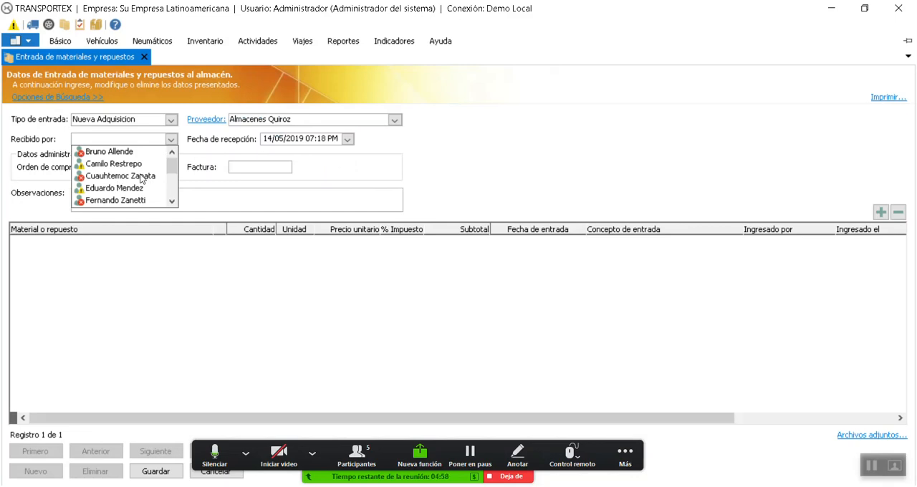
{"action": "scroll", "coordinate": [140, 178], "scroll_direction": "down", "scroll_amount": 2}
{"action": "scroll", "coordinate": [122, 174], "scroll_direction": "up", "scroll_amount": 2}
{"action": "scroll", "coordinate": [122, 174], "scroll_direction": "down", "scroll_amount": 1}
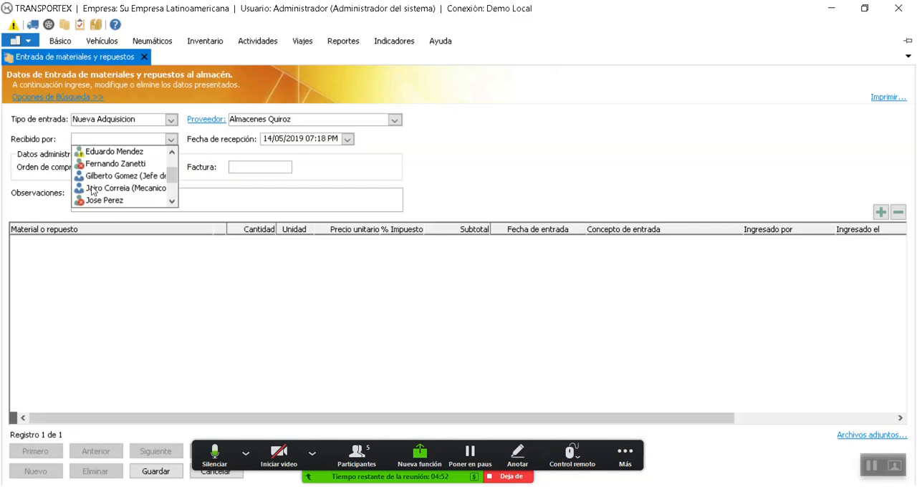
{"action": "left_click", "coordinate": [143, 179]}
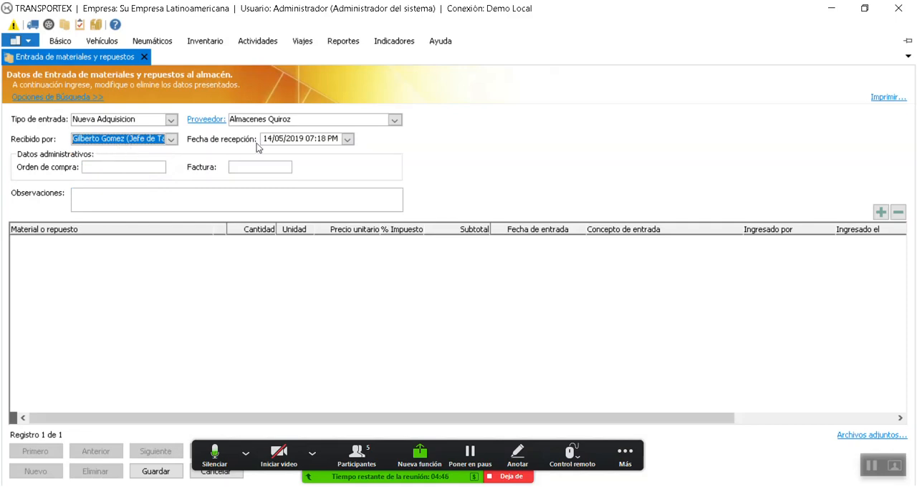
Enter the purchase order number and the invoice number in the entry's administrative data
{"action": "left_click", "coordinate": [140, 167]}
{"action": "type", "text": "349"}
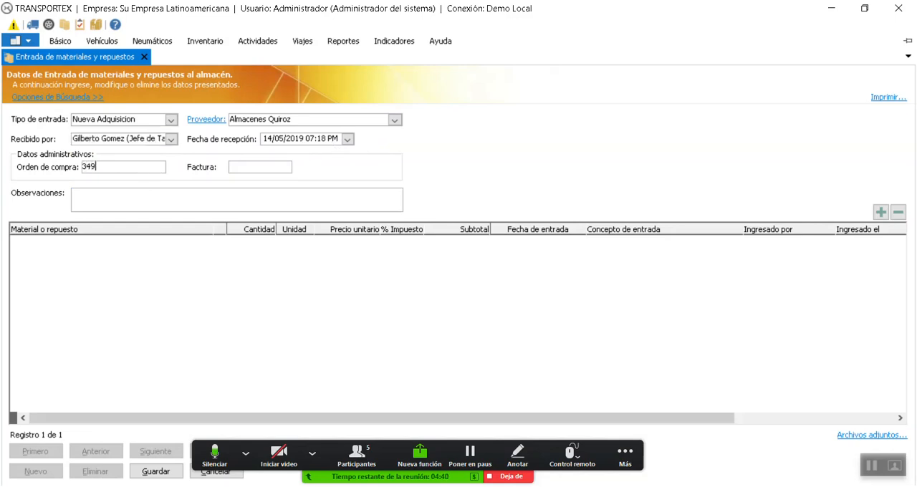
{"action": "type", "text": "304"}
{"action": "type", "text": "44545"}
Add a material line to the entry and choose "Liquido de frenos" as its item
{"action": "left_click", "coordinate": [881, 212]}
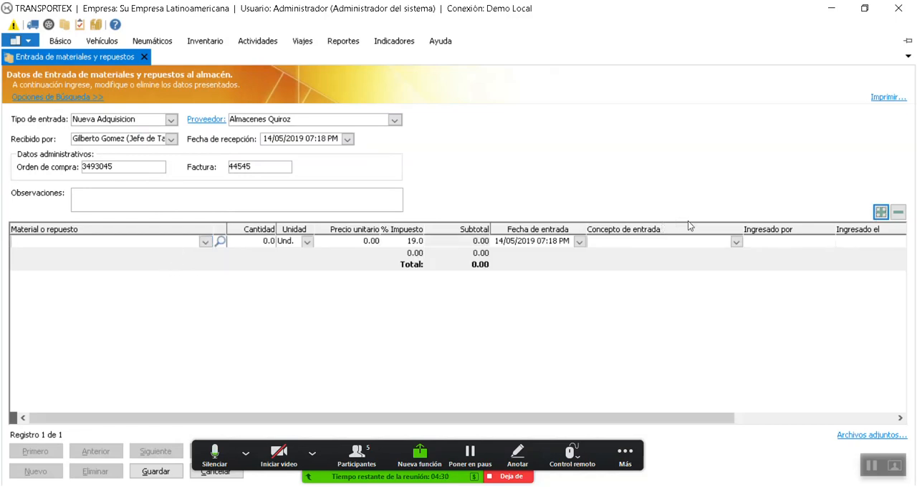
{"action": "left_click", "coordinate": [205, 242]}
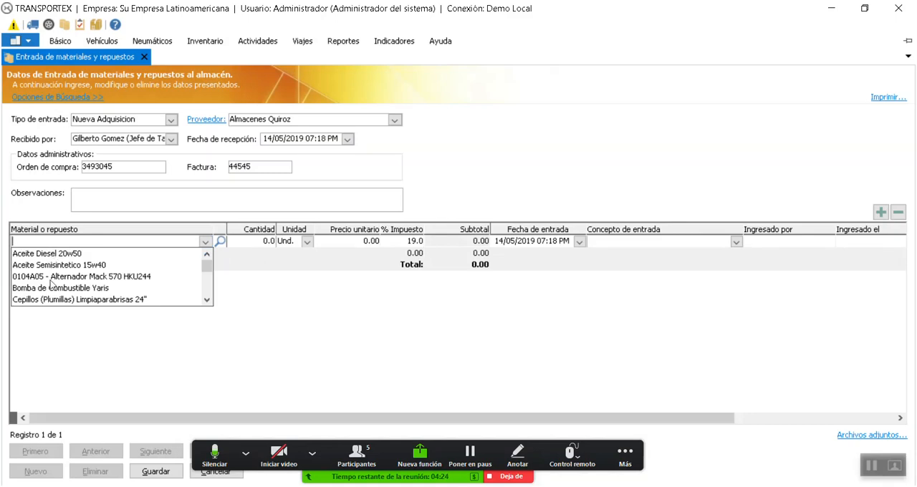
{"action": "type", "text": "Liquido de frenos"}
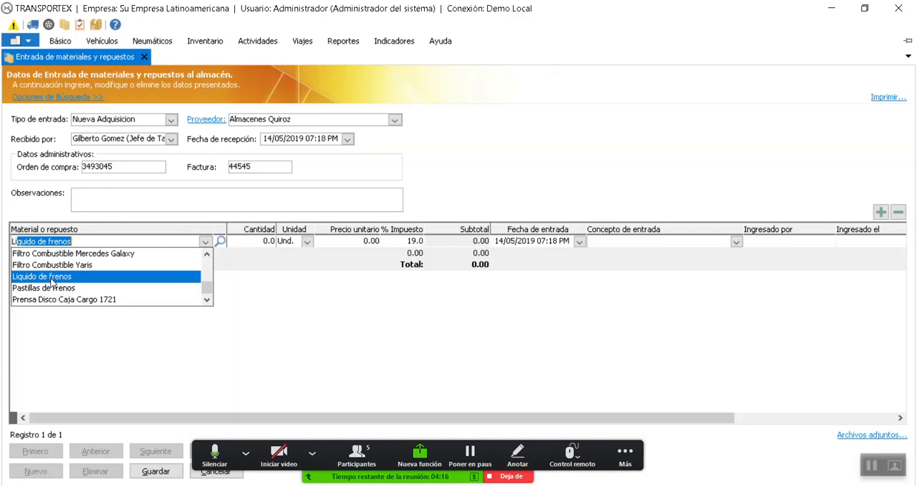
{"action": "left_click", "coordinate": [51, 281]}
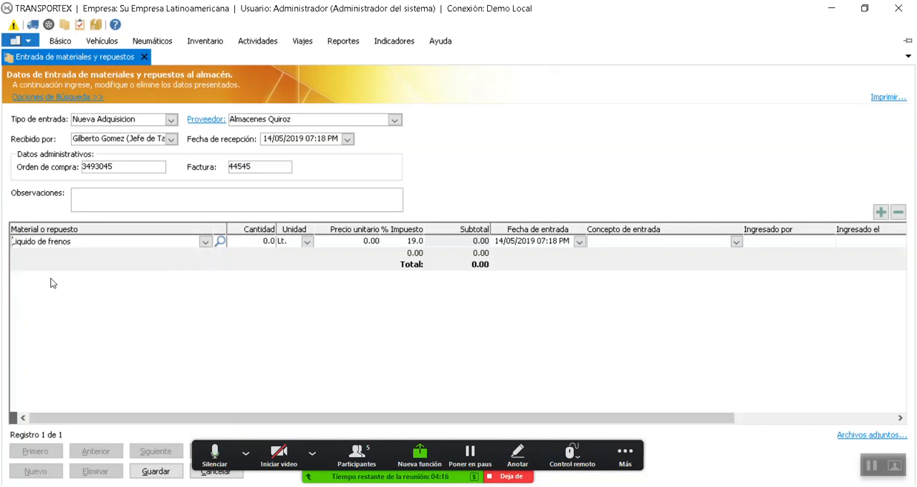
Examine the search window for material and spare part types, including its filter options, and leave it without choosing an item
{"action": "left_click", "coordinate": [206, 241]}
{"action": "left_click", "coordinate": [219, 246]}
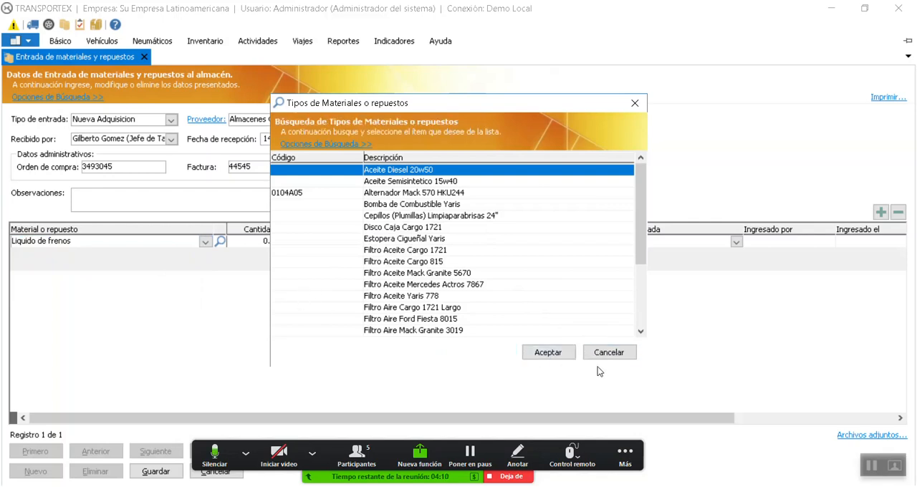
{"action": "left_click", "coordinate": [622, 352]}
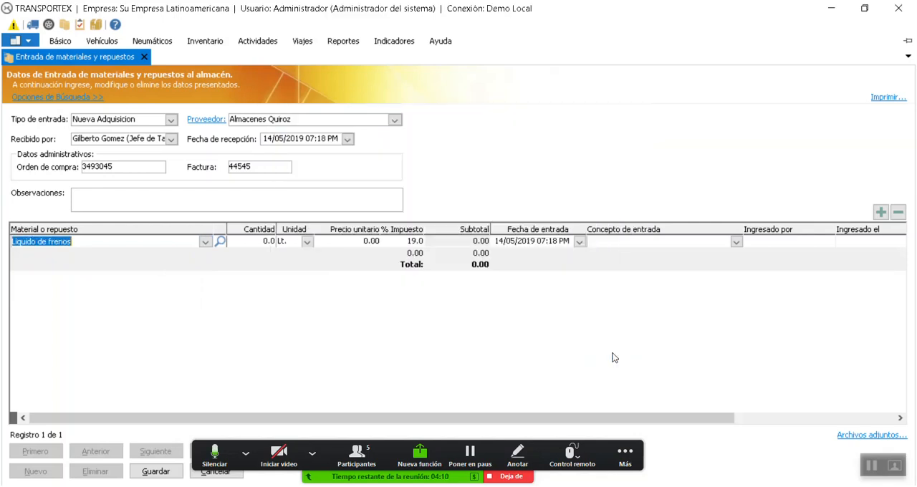
{"action": "left_click", "coordinate": [220, 242]}
{"action": "left_click", "coordinate": [309, 145]}
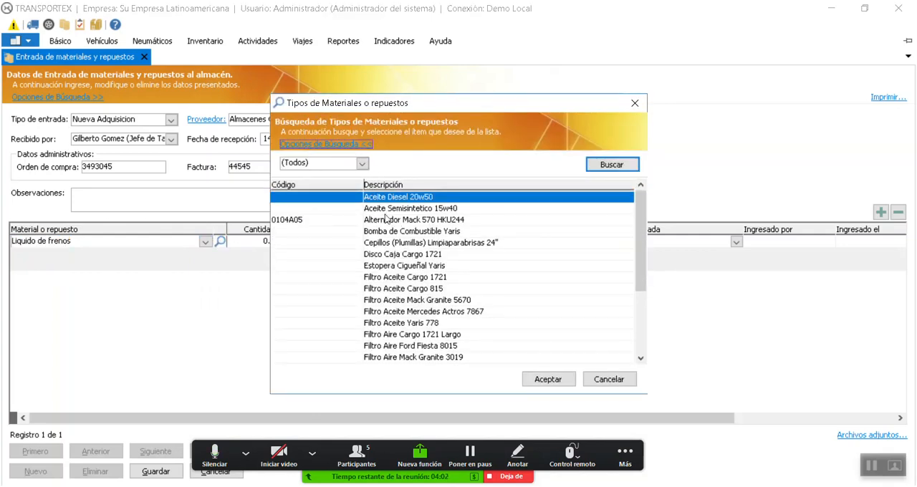
{"action": "scroll", "coordinate": [433, 252], "scroll_direction": "down", "scroll_amount": 2}
{"action": "scroll", "coordinate": [433, 252], "scroll_direction": "up", "scroll_amount": 2}
{"action": "left_click", "coordinate": [362, 164]}
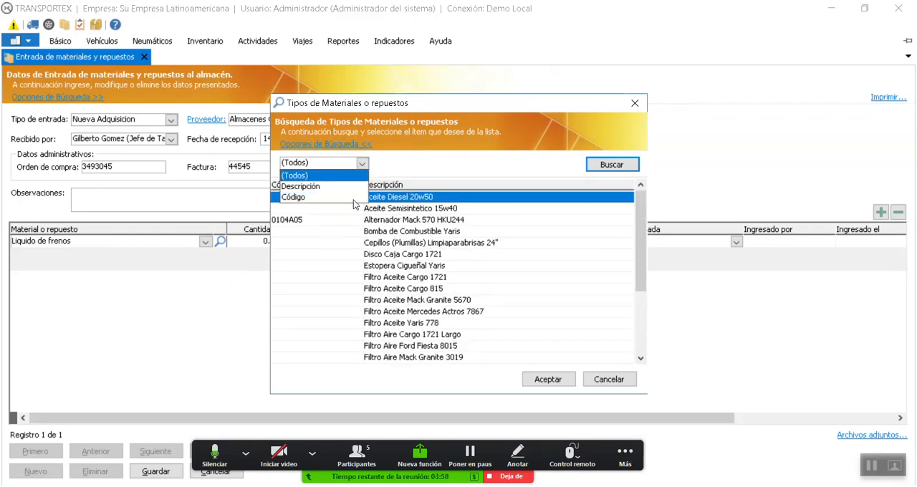
{"action": "left_click", "coordinate": [537, 240]}
{"action": "left_click", "coordinate": [609, 379]}
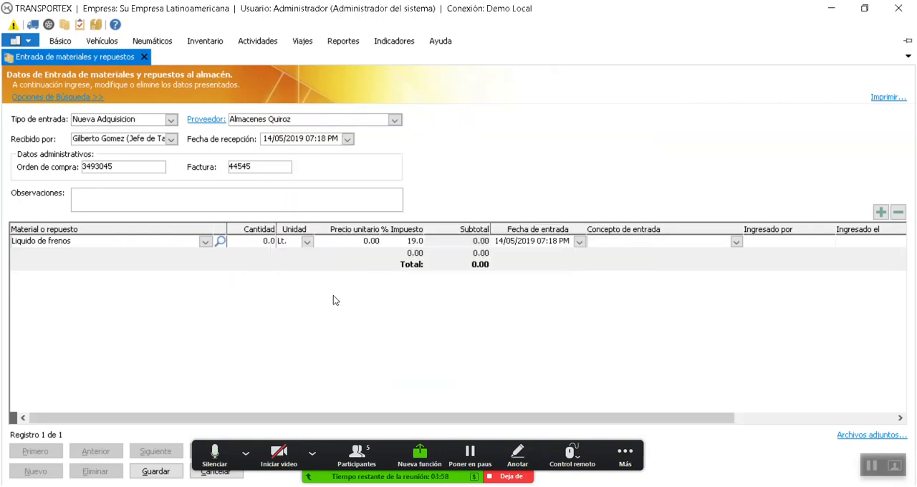
Set the Liquido de frenos line to a quantity of 20 with unit Lt. and a unit price of 4.00
{"action": "left_click", "coordinate": [58, 243]}
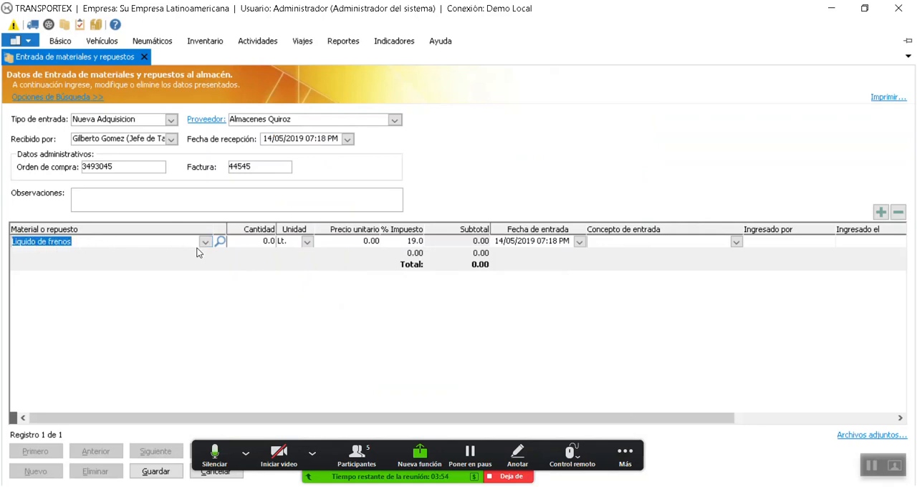
{"action": "left_click", "coordinate": [253, 242]}
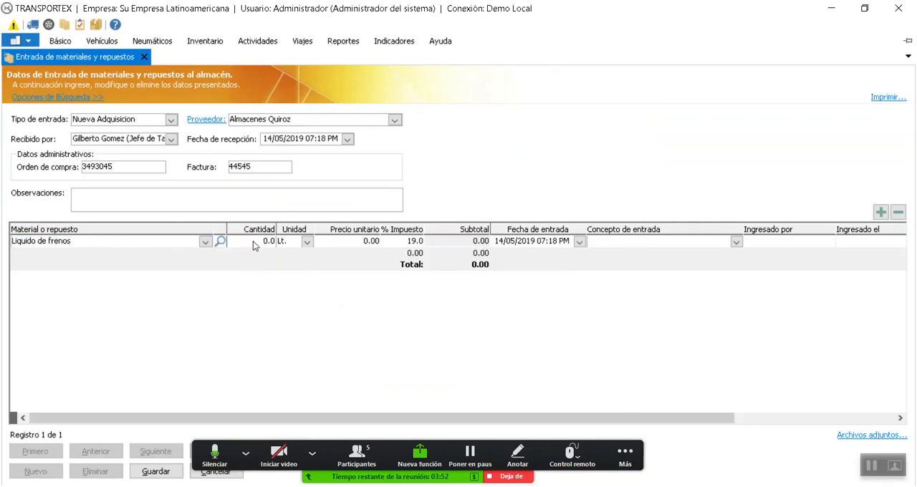
{"action": "left_click", "coordinate": [296, 245]}
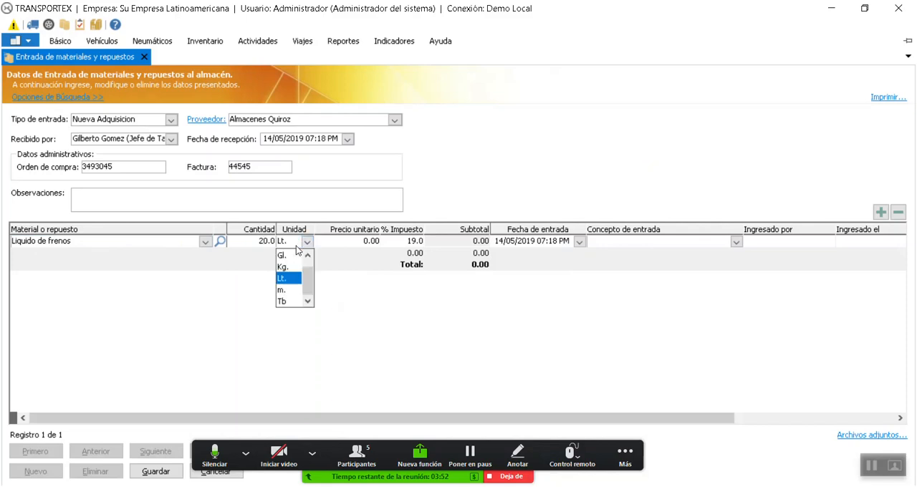
{"action": "left_click", "coordinate": [350, 247]}
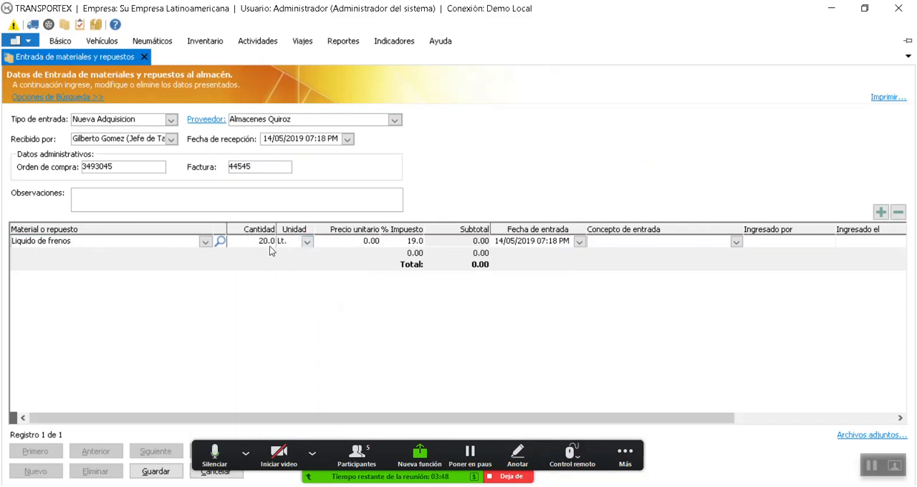
{"action": "type", "text": "4"}
{"action": "key", "text": "Delete"}
{"action": "left_click", "coordinate": [395, 240]}
Set the Liquido de frenos line's entry concept to "Nueva compra (Almacen Principal)" and check the line's remaining columns
{"action": "left_click", "coordinate": [736, 242]}
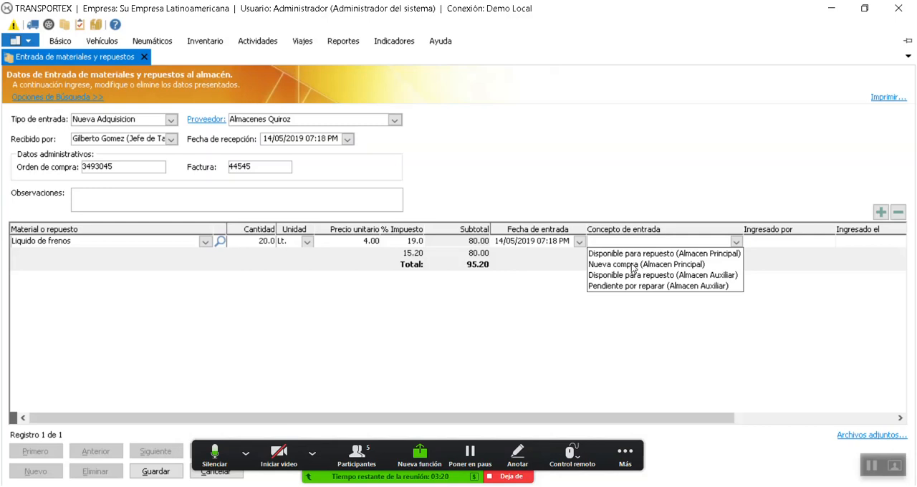
{"action": "left_click", "coordinate": [660, 264]}
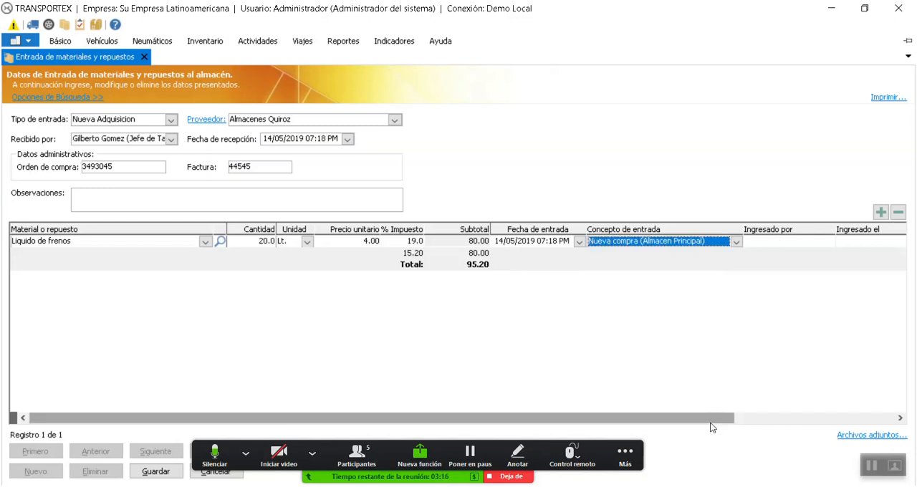
{"action": "left_click_drag", "start_coordinate": [715, 419], "coordinate": [894, 424]}
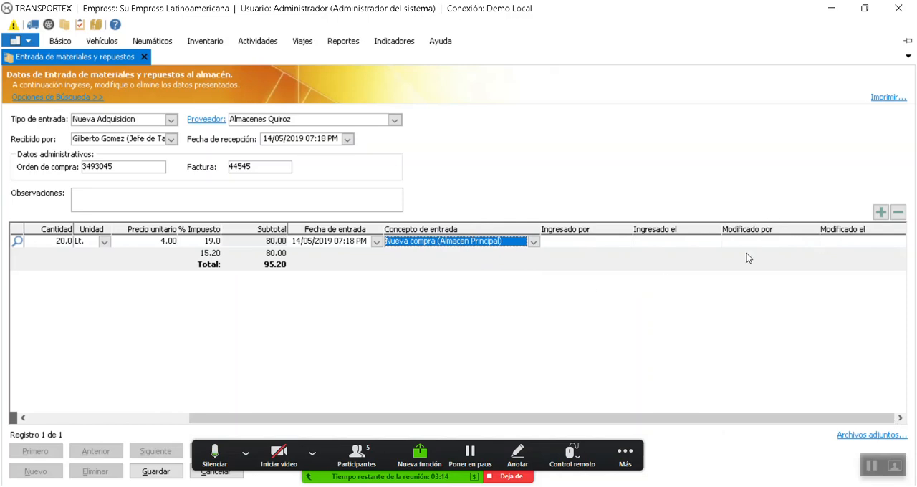
{"action": "left_click_drag", "start_coordinate": [751, 420], "coordinate": [591, 419]}
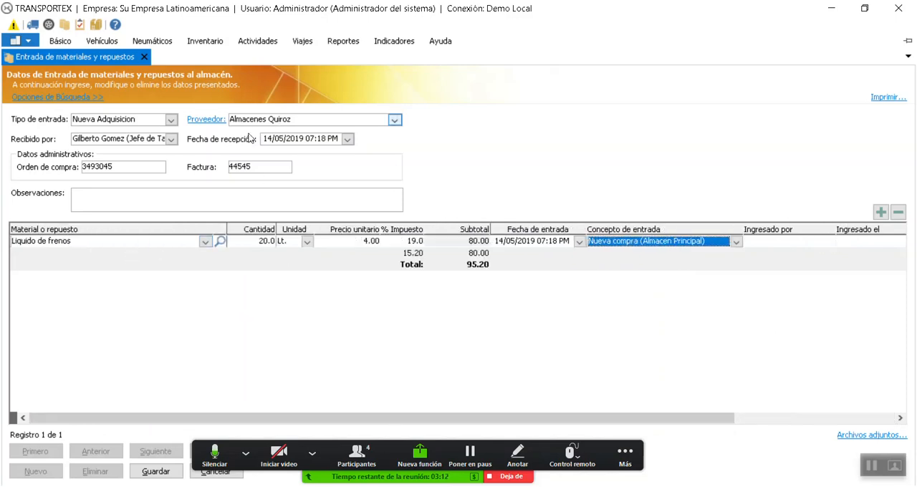
Add a second line for "Aceite Diesel 20w50" with a quantity of 10 and the unit Tb
{"action": "left_click", "coordinate": [881, 212]}
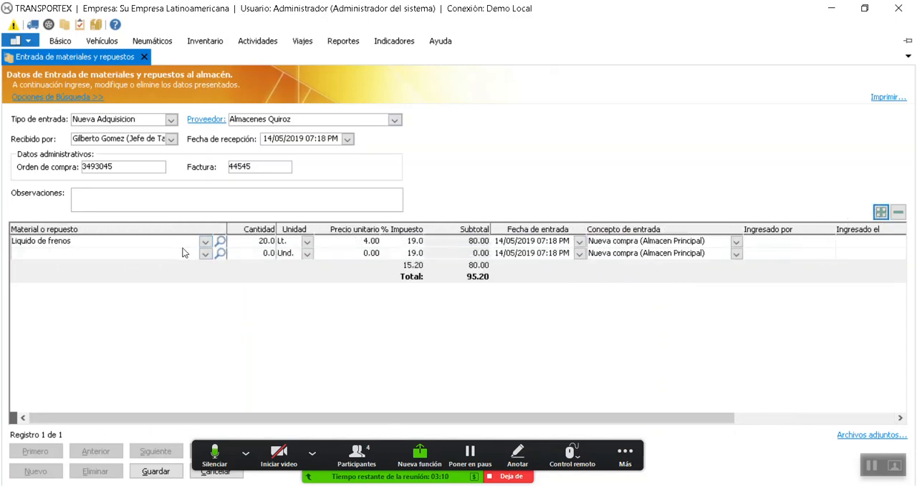
{"action": "left_click", "coordinate": [205, 253]}
{"action": "left_click", "coordinate": [47, 264]}
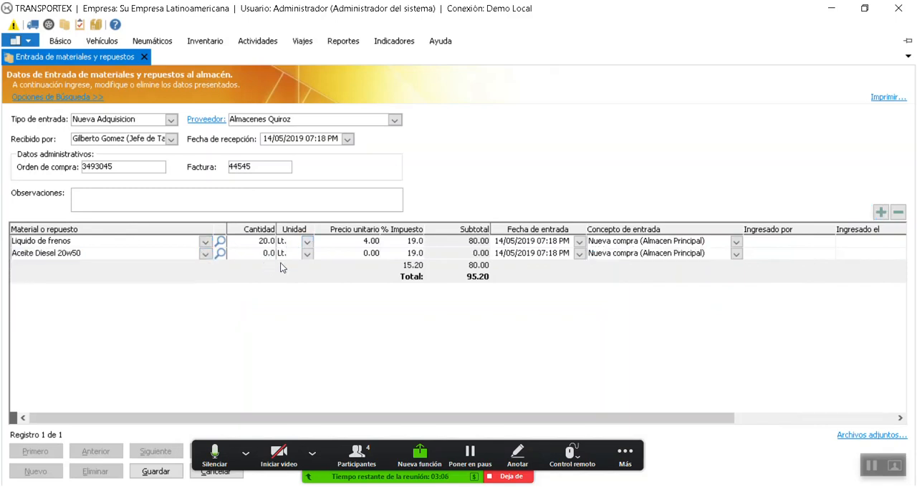
{"action": "type", "text": "10"}
{"action": "left_click", "coordinate": [309, 255]}
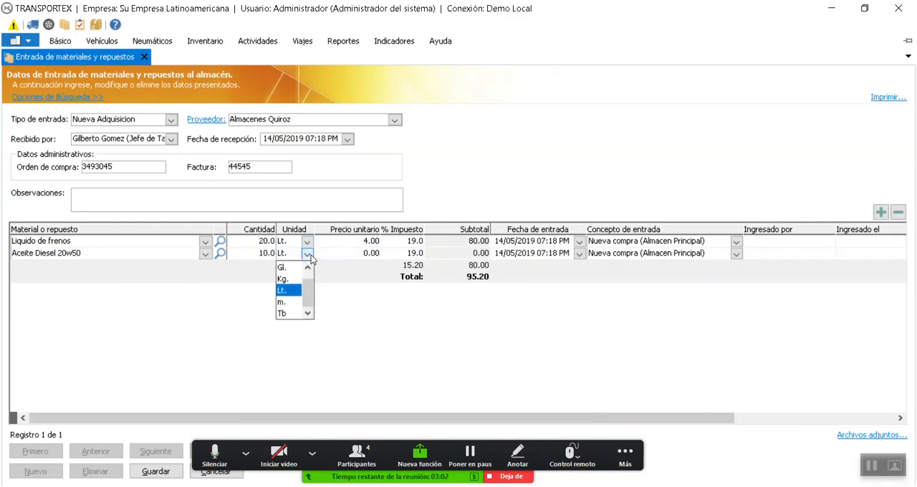
{"action": "left_click", "coordinate": [288, 314]}
{"action": "left_click", "coordinate": [348, 254]}
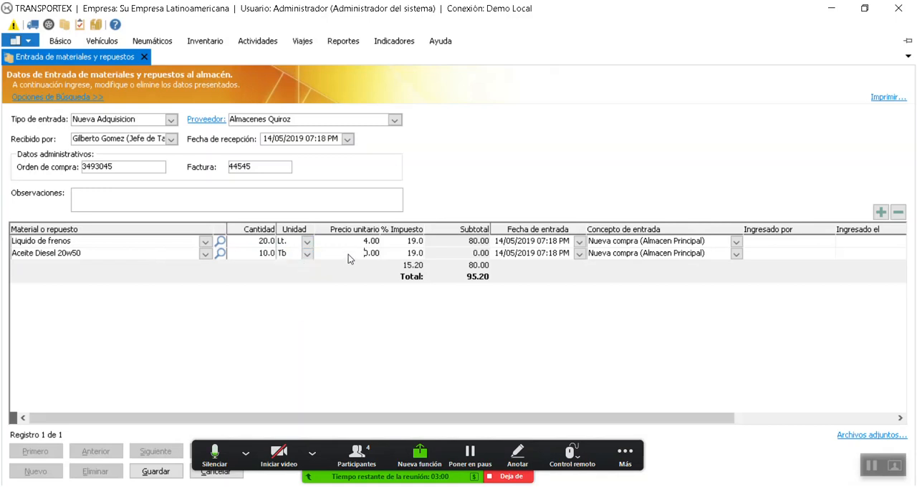
Set the Aceite Diesel 20w50 line's quantity to 1 and its unit price to 30.00
{"action": "left_click", "coordinate": [263, 255]}
{"action": "type", "text": "1"}
{"action": "left_click", "coordinate": [356, 253]}
{"action": "type", "text": "3"}
{"action": "key", "text": "Tab"}
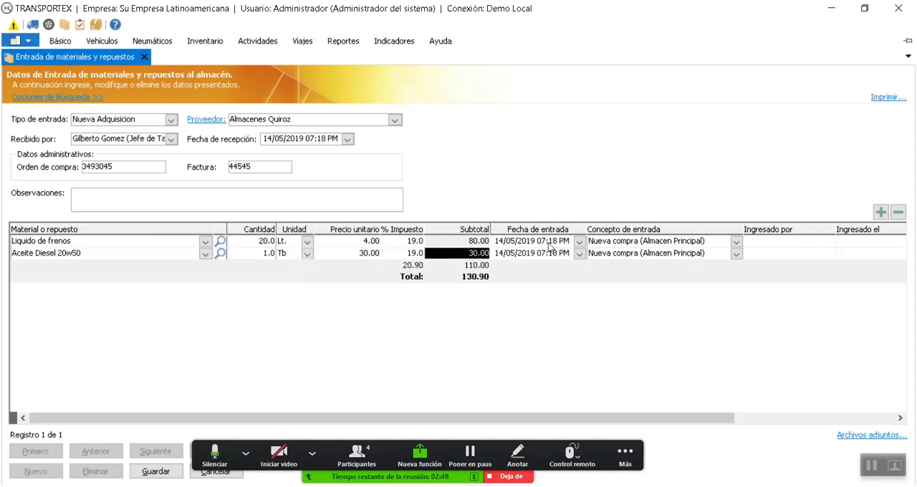
Check the second line's entry date calendar and save the materials and spare parts entry
{"action": "left_click", "coordinate": [580, 254]}
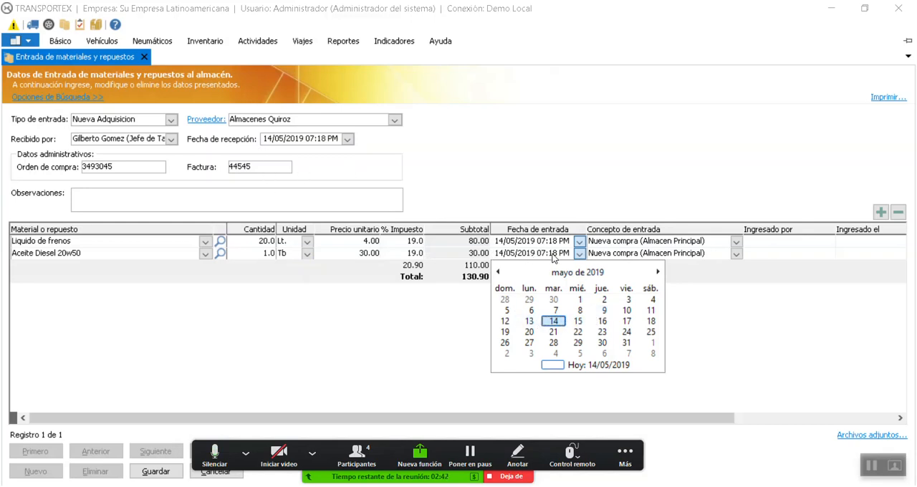
{"action": "left_click", "coordinate": [820, 317]}
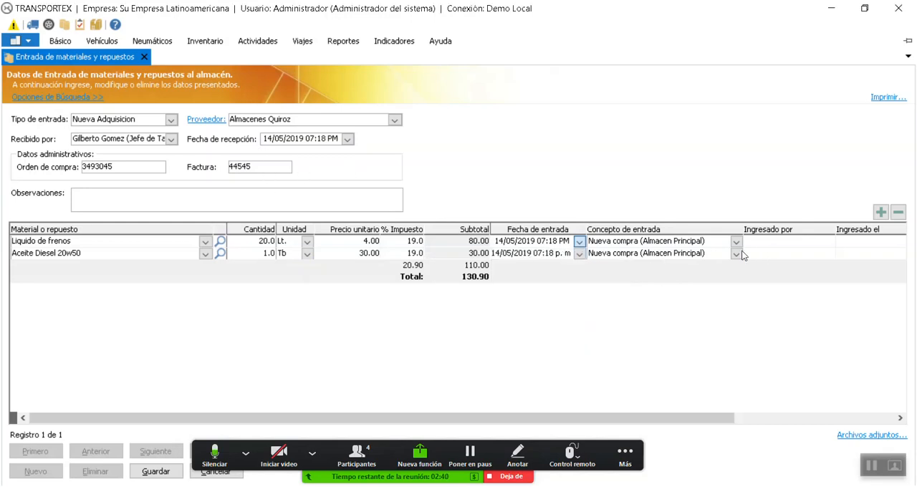
{"action": "left_click", "coordinate": [245, 454]}
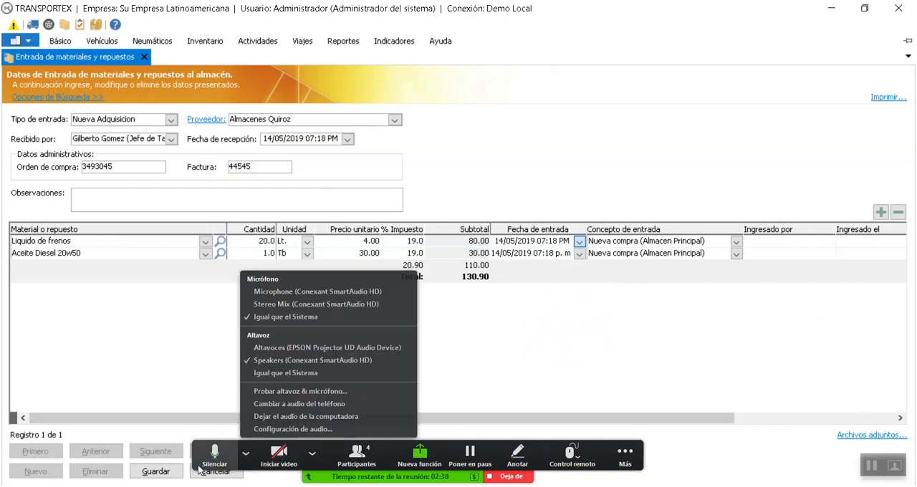
{"action": "left_click", "coordinate": [175, 472]}
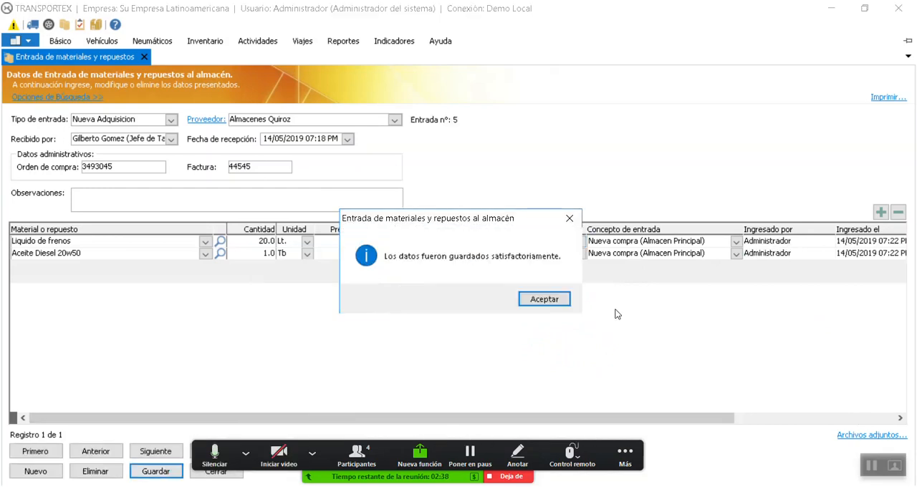
{"action": "left_click", "coordinate": [563, 299]}
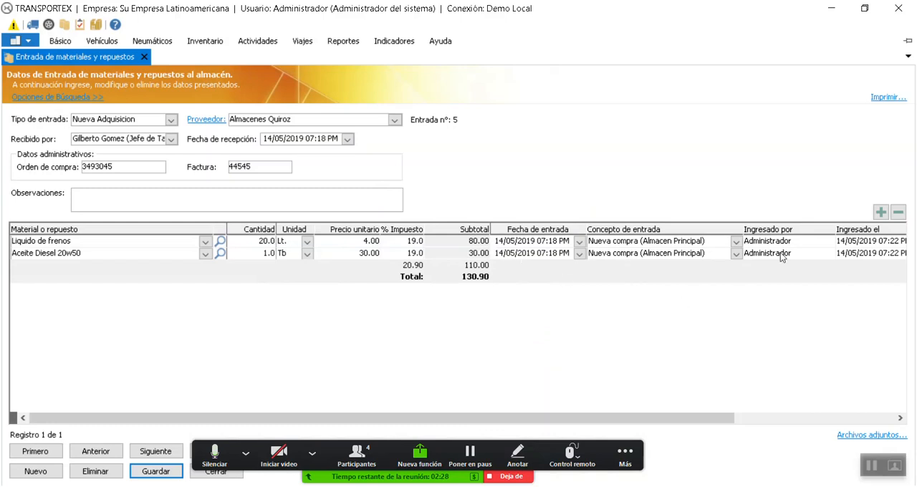
View the attached files window of the saved entry and close it
{"action": "left_click", "coordinate": [863, 439]}
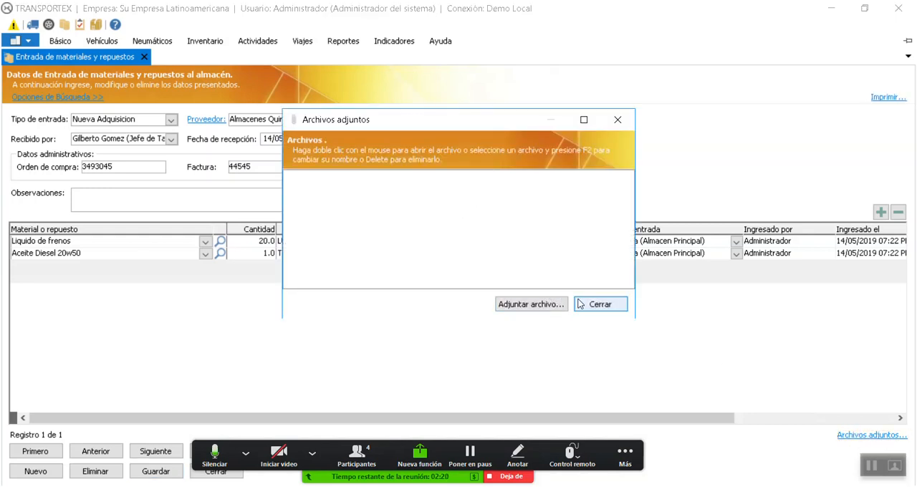
{"action": "left_click", "coordinate": [601, 304]}
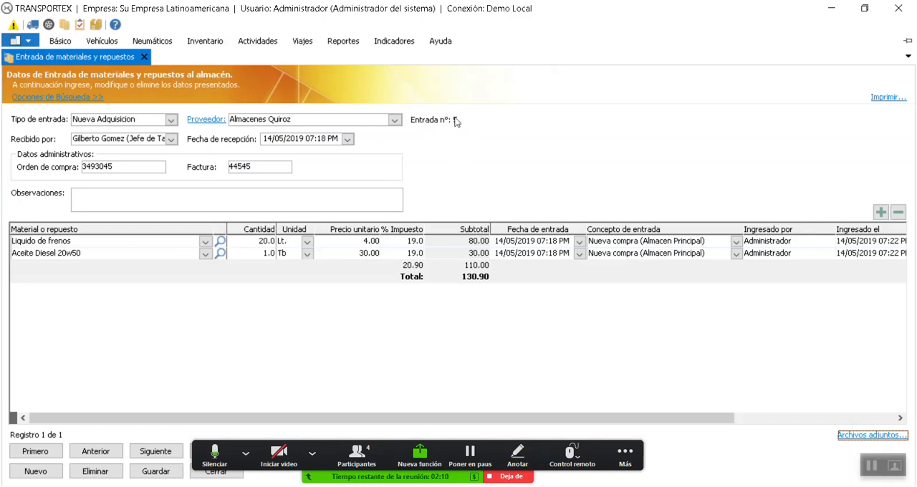
View the print options for the saved materials and spare parts entry, cancel printing and close the entry
{"action": "left_click", "coordinate": [882, 104]}
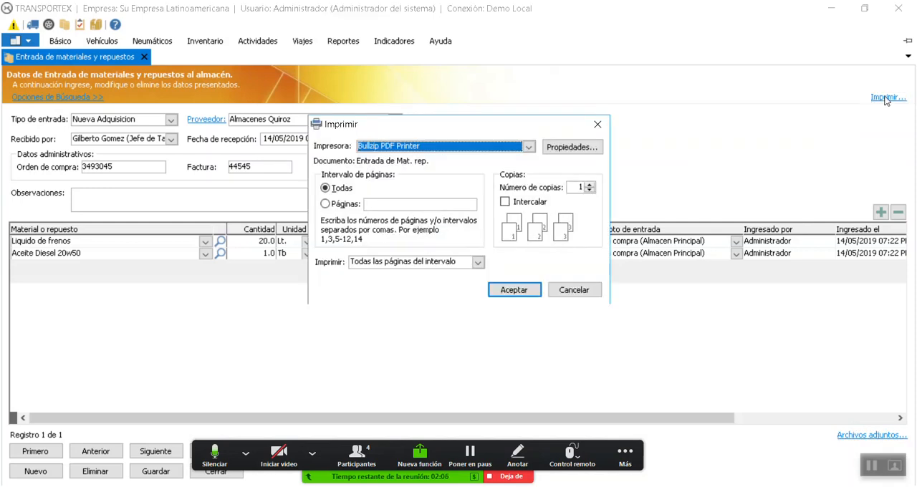
{"action": "left_click_drag", "start_coordinate": [513, 132], "coordinate": [470, 163]}
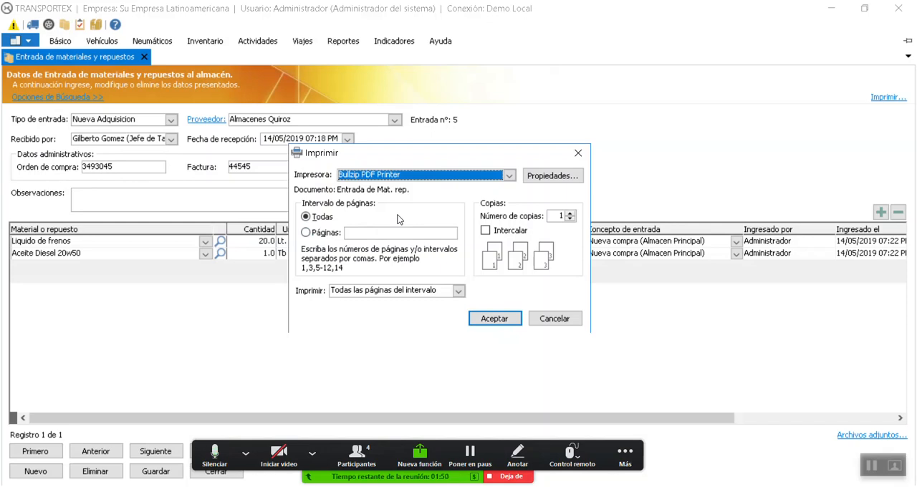
{"action": "left_click", "coordinate": [555, 318]}
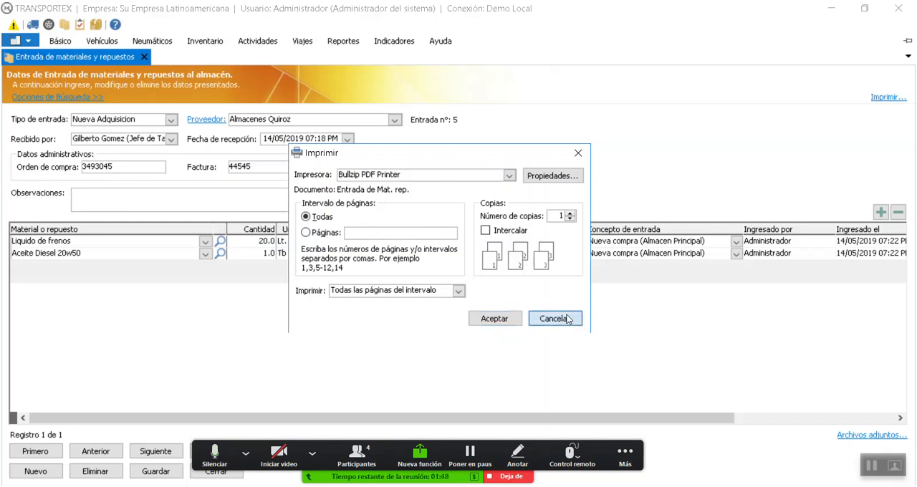
{"action": "left_click", "coordinate": [144, 57]}
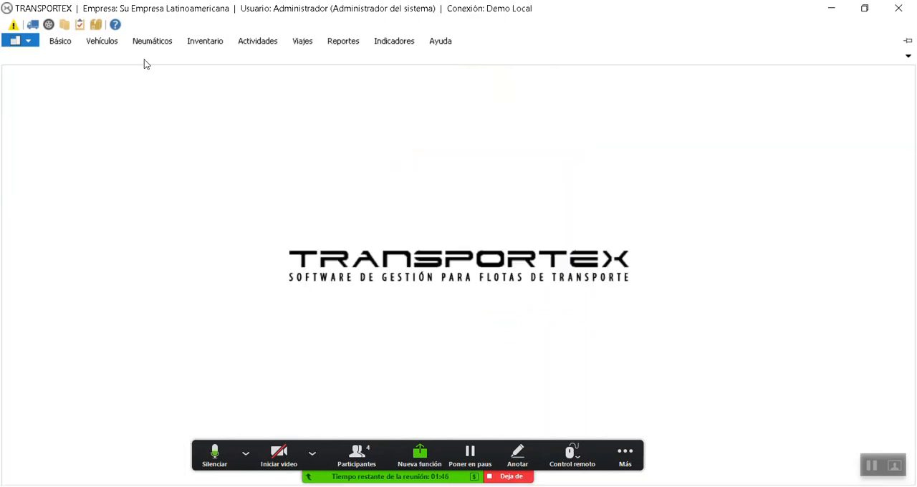
Open the inventory list of materials and spare parts entries and select the Almacenes Quiroz entry
{"action": "left_click", "coordinate": [201, 42]}
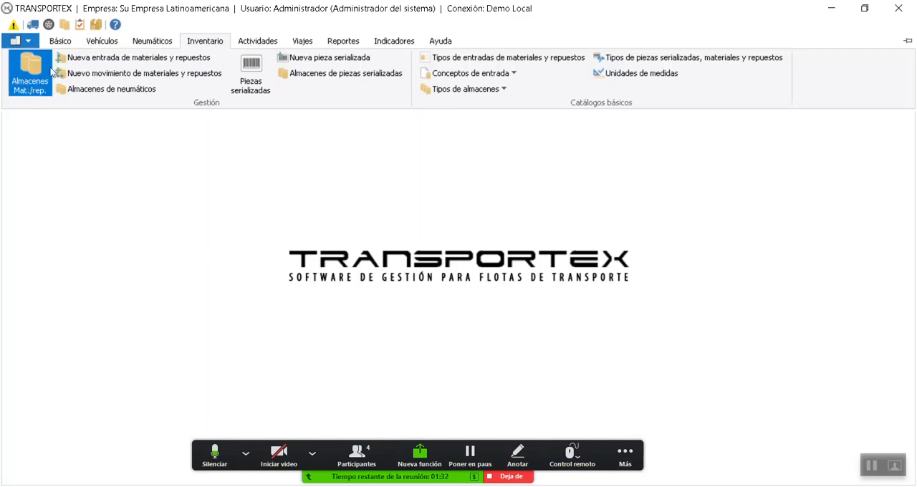
{"action": "left_click", "coordinate": [26, 86]}
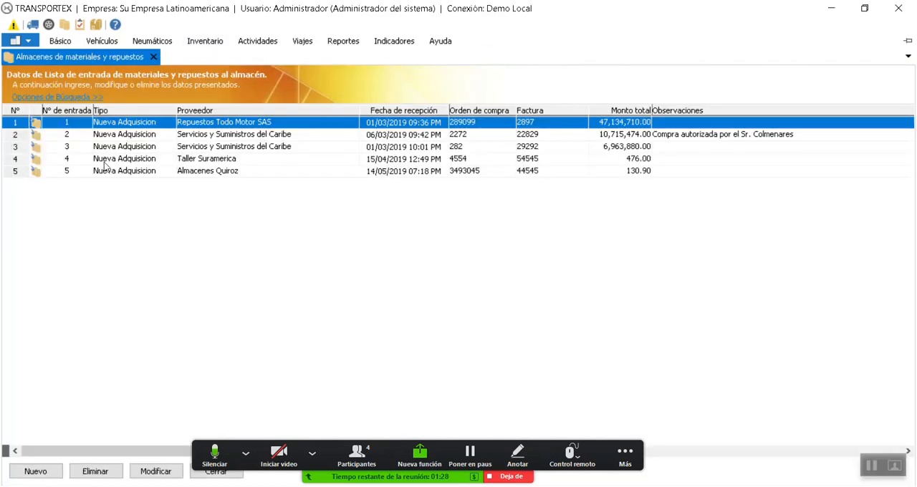
{"action": "left_click", "coordinate": [254, 174]}
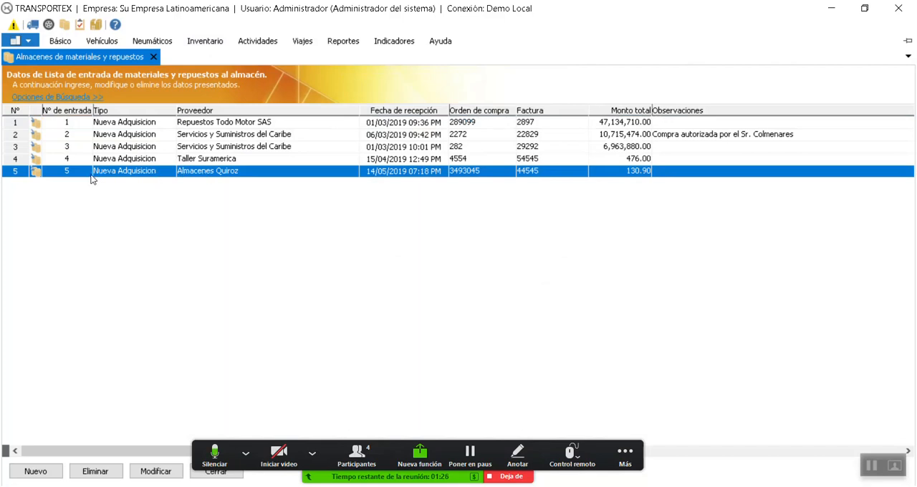
Sort the entries list by entry number in both directions and by entry type, and select the Repuestos Todo Motor SAS entry
{"action": "left_click", "coordinate": [77, 112]}
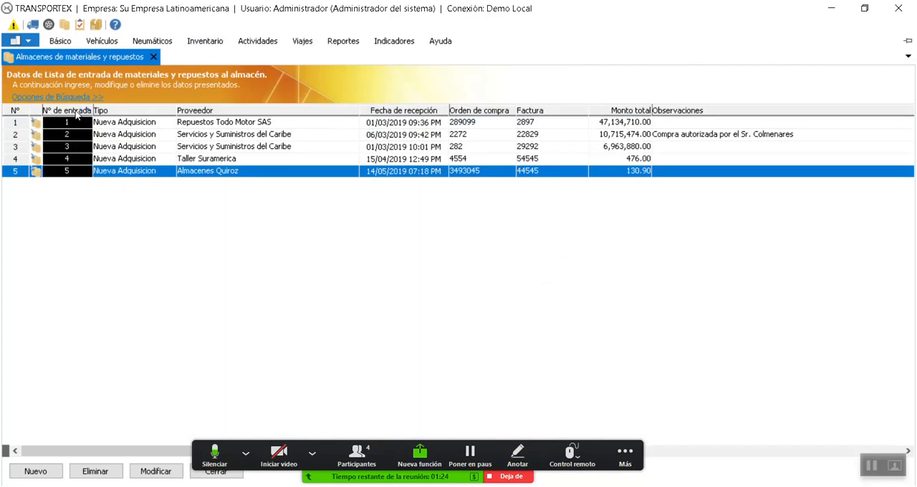
{"action": "left_click", "coordinate": [79, 114]}
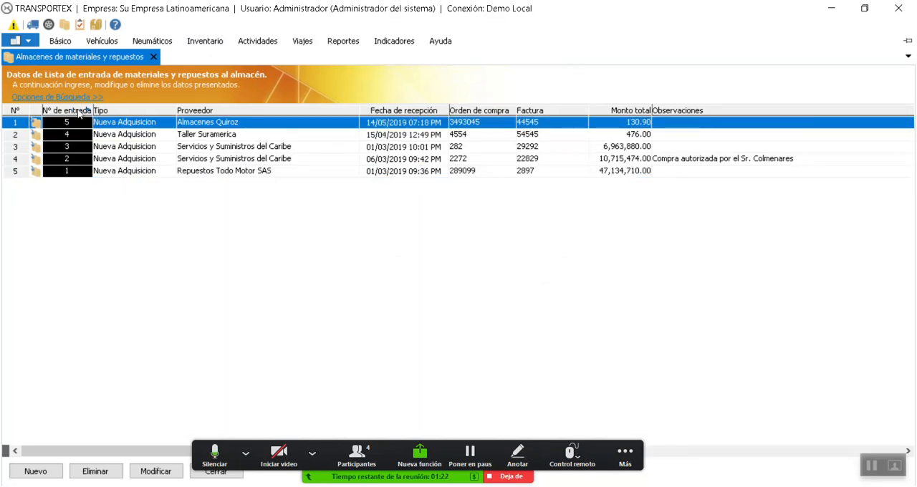
{"action": "left_click", "coordinate": [79, 113]}
{"action": "left_click", "coordinate": [131, 113]}
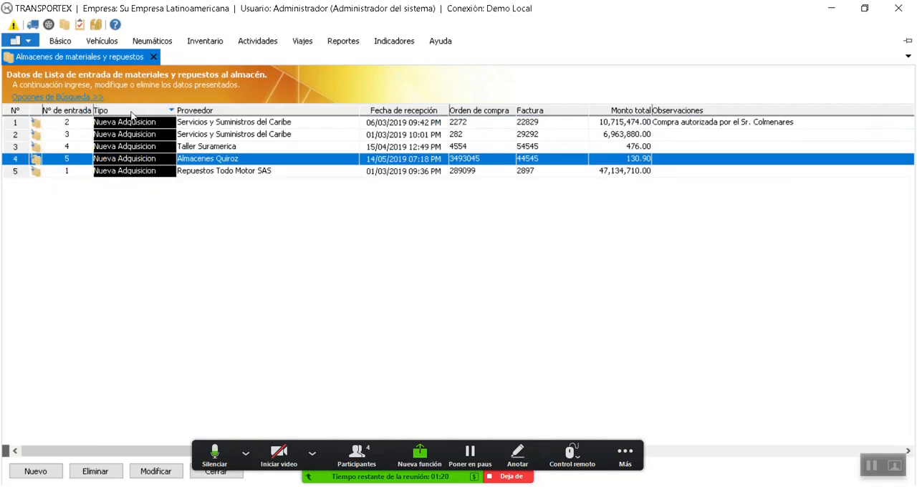
{"action": "left_click", "coordinate": [131, 114]}
{"action": "left_click", "coordinate": [457, 161]}
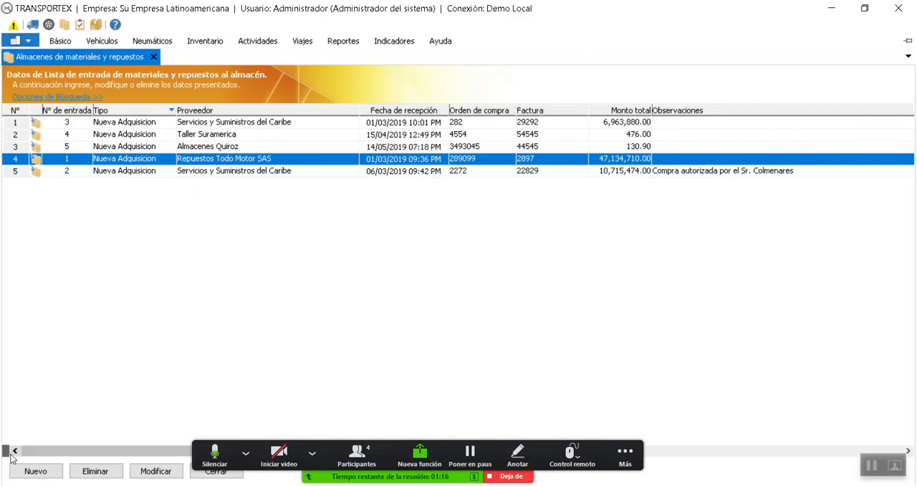
Split the entries list into two side-by-side panes to compare columns and remove the split
{"action": "left_click_drag", "start_coordinate": [6, 452], "coordinate": [172, 452]}
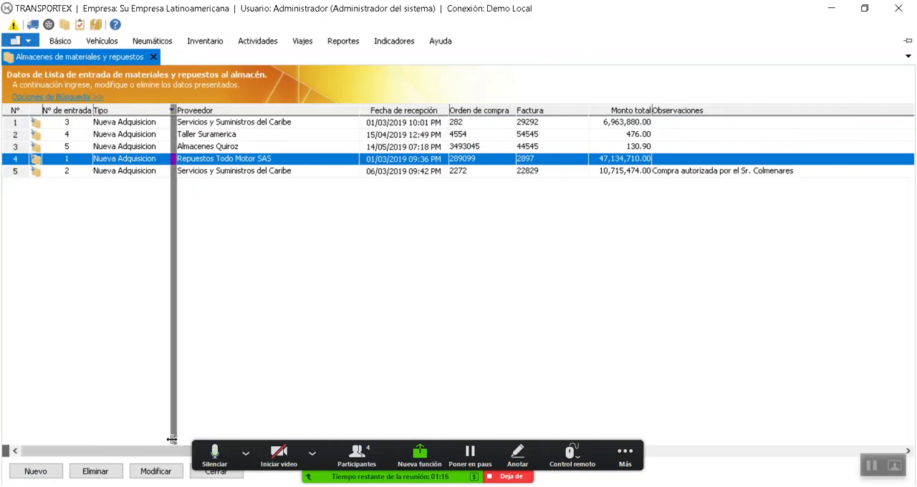
{"action": "left_click", "coordinate": [624, 451]}
{"action": "left_click_drag", "start_coordinate": [655, 452], "coordinate": [379, 437]}
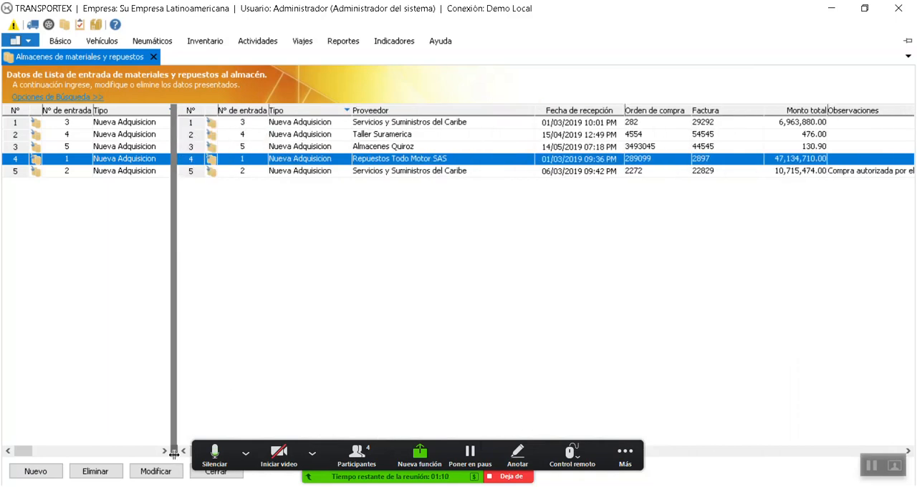
{"action": "left_click_drag", "start_coordinate": [173, 450], "coordinate": [5, 450]}
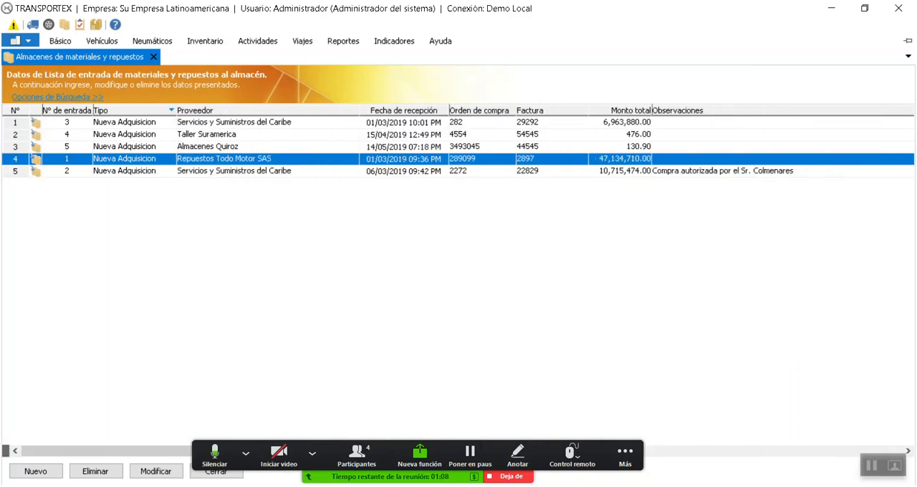
Open entry number 3 from Servicios y Suministros del Caribe to view its details
{"action": "left_click", "coordinate": [269, 135]}
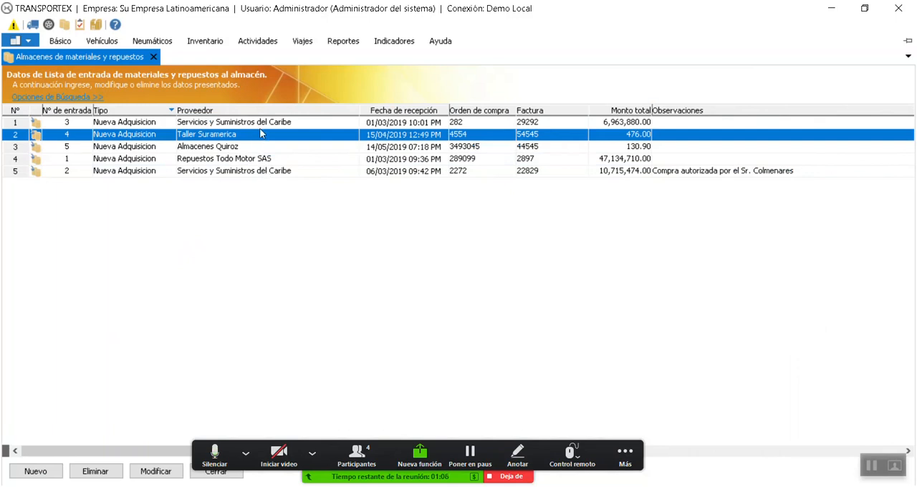
{"action": "key", "text": "Up"}
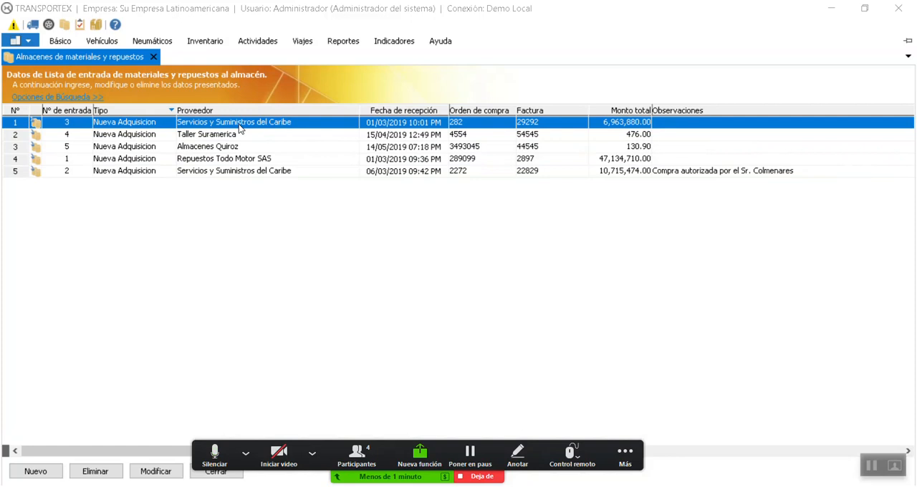
{"action": "double_click", "coordinate": [240, 129]}
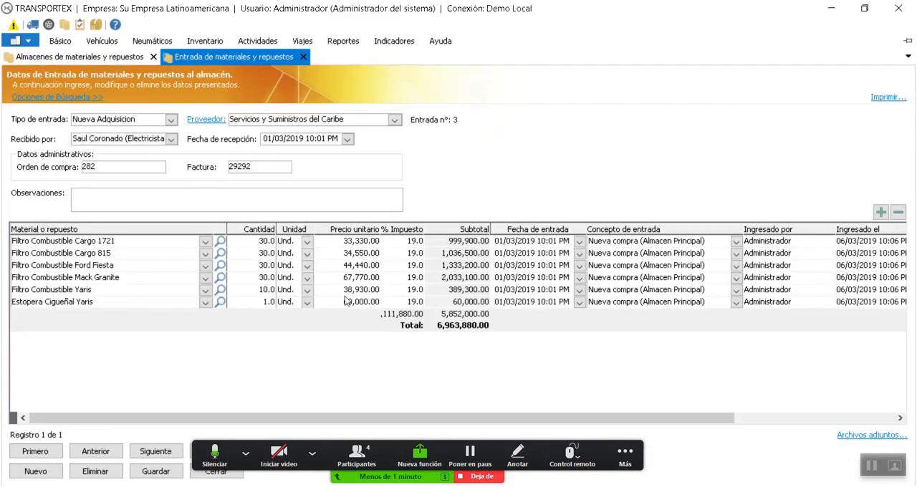
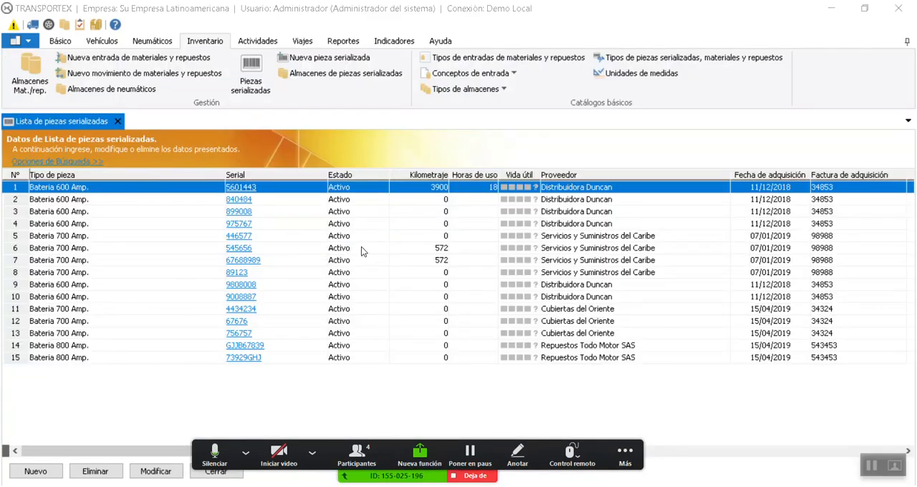
View the tyre warehouse and serialized parts warehouse forms in turn and close each of them
{"action": "left_click", "coordinate": [118, 121]}
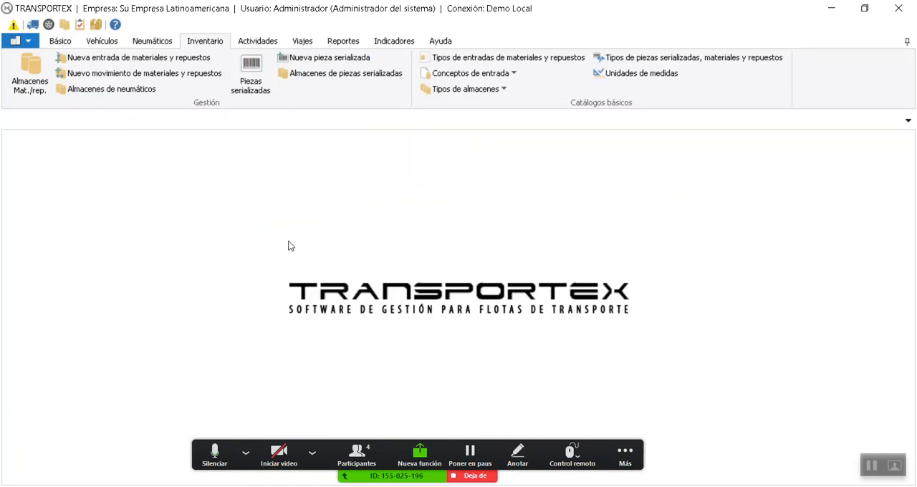
{"action": "left_click", "coordinate": [113, 89]}
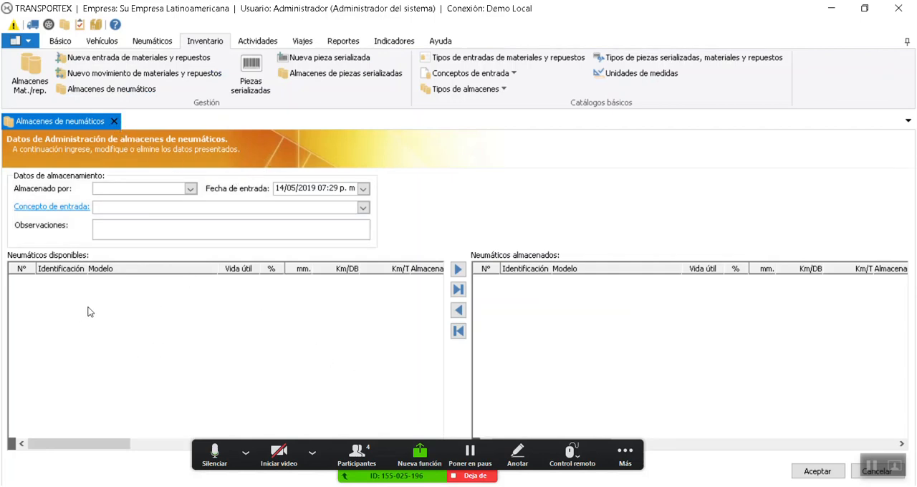
{"action": "left_click", "coordinate": [114, 121]}
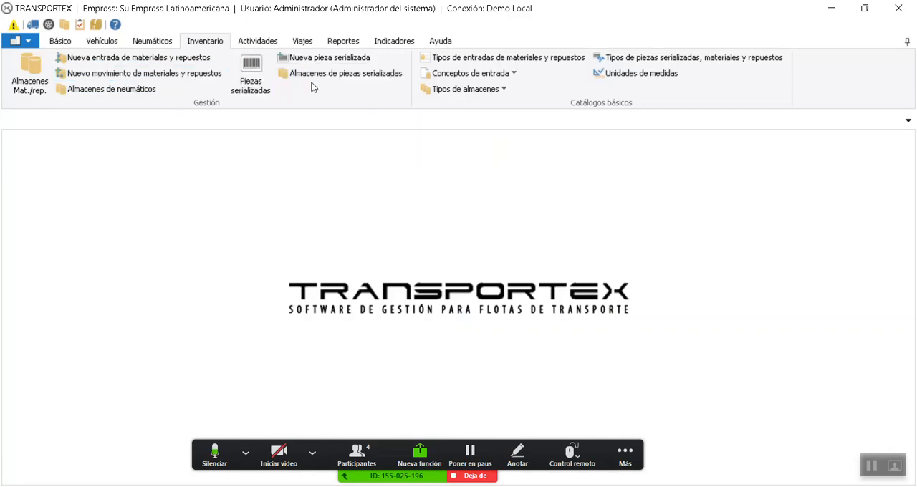
{"action": "left_click", "coordinate": [338, 75]}
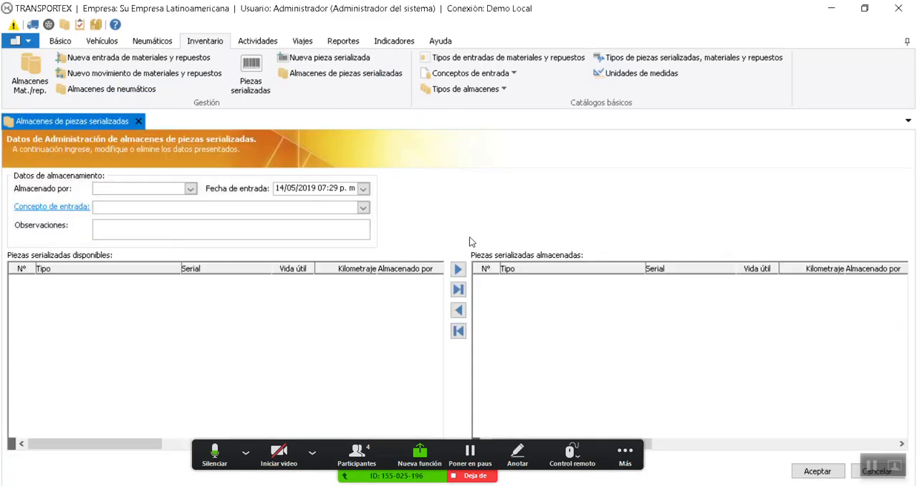
{"action": "left_click", "coordinate": [138, 121]}
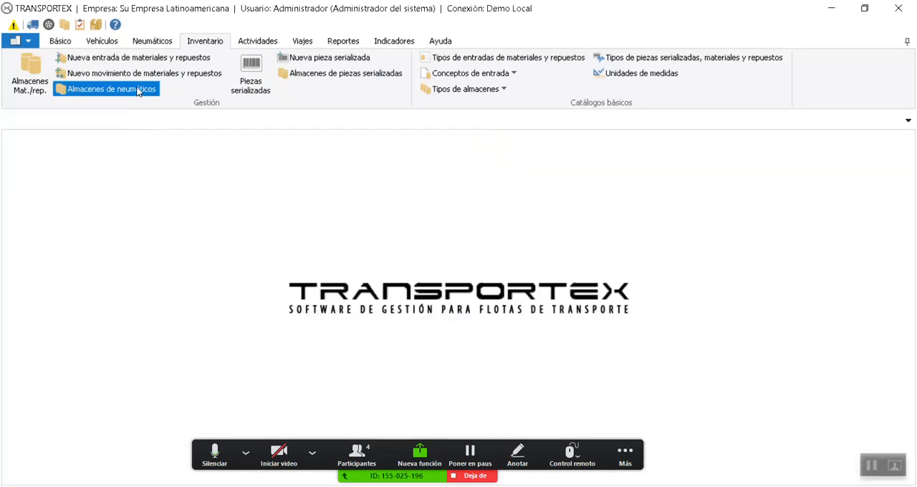
{"action": "left_click", "coordinate": [111, 89]}
{"action": "left_click", "coordinate": [114, 121]}
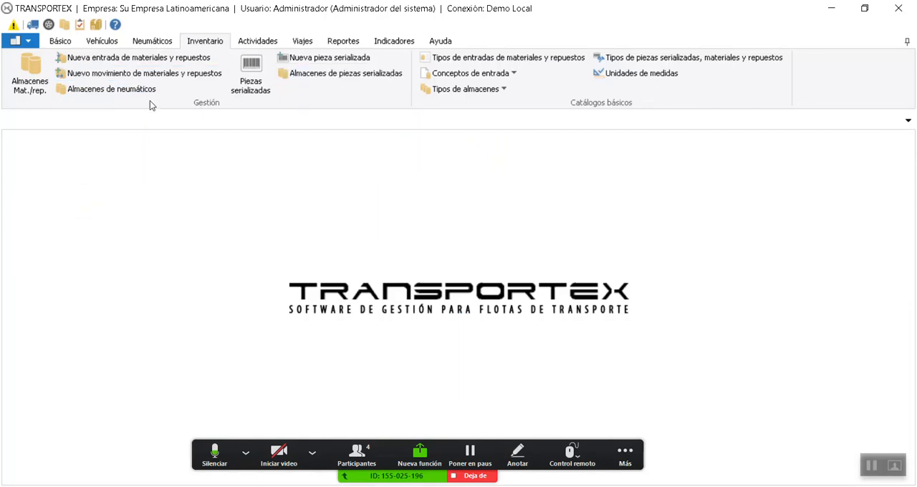
Start a new materials and spare parts movement and add a row for the Aceite Diesel 20w50 supplied by Taller Suramerica
{"action": "left_click", "coordinate": [118, 74]}
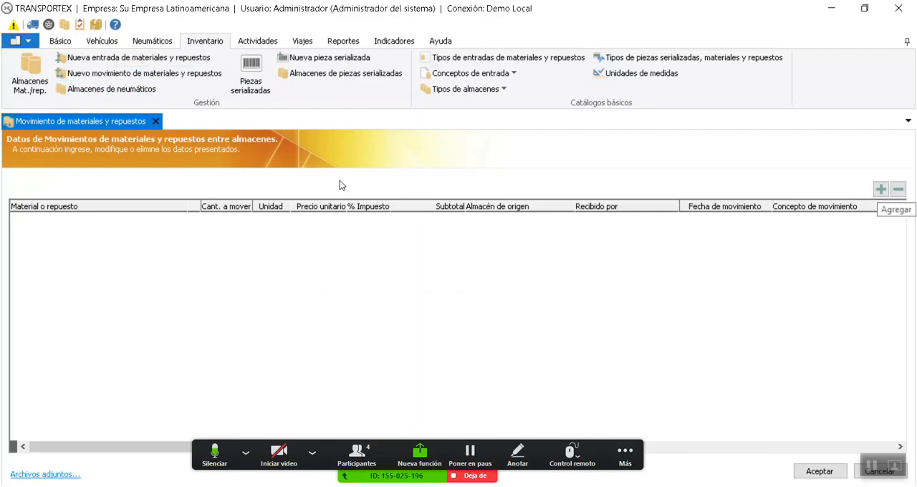
{"action": "left_click", "coordinate": [881, 189]}
{"action": "left_click", "coordinate": [181, 219]}
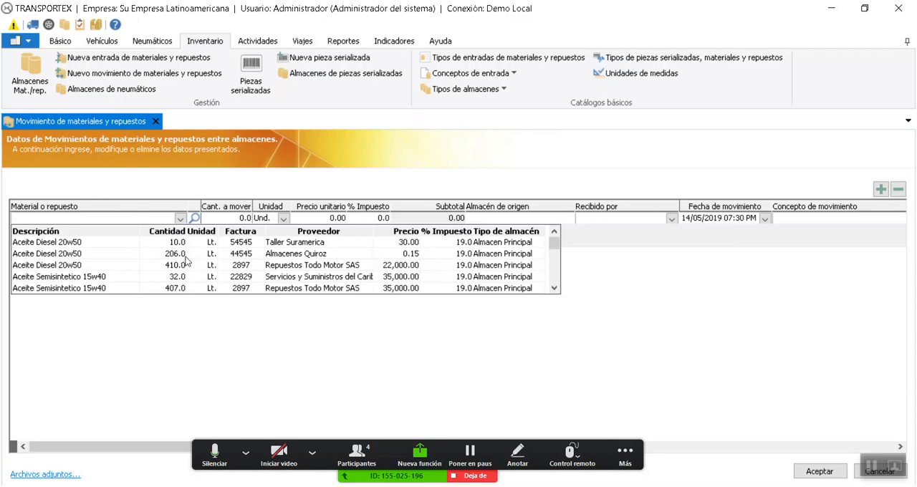
{"action": "scroll", "coordinate": [112, 254], "scroll_direction": "down", "scroll_amount": 2}
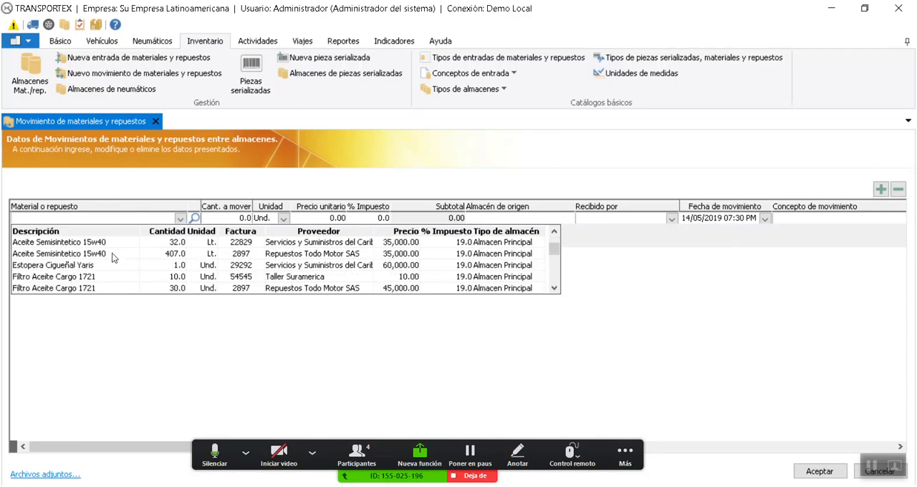
{"action": "scroll", "coordinate": [112, 254], "scroll_direction": "up", "scroll_amount": 1}
{"action": "scroll", "coordinate": [112, 254], "scroll_direction": "down", "scroll_amount": 2}
{"action": "scroll", "coordinate": [112, 256], "scroll_direction": "up", "scroll_amount": 4}
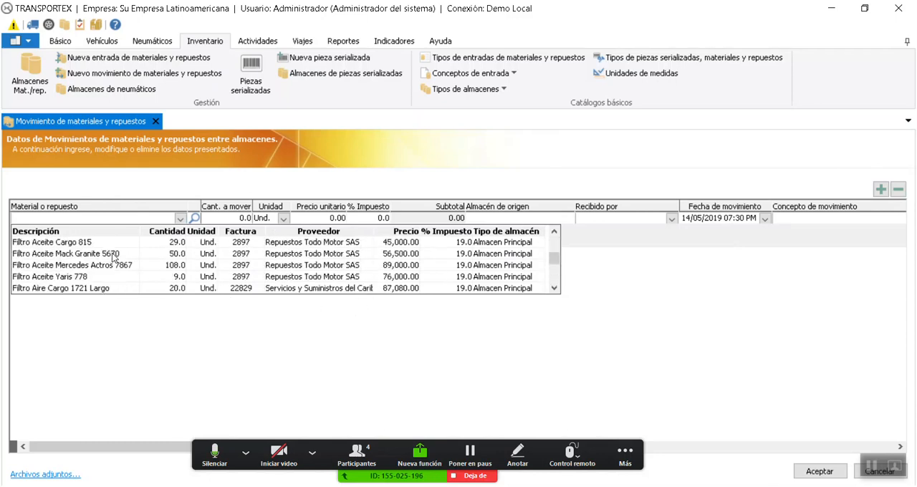
{"action": "left_click", "coordinate": [94, 244]}
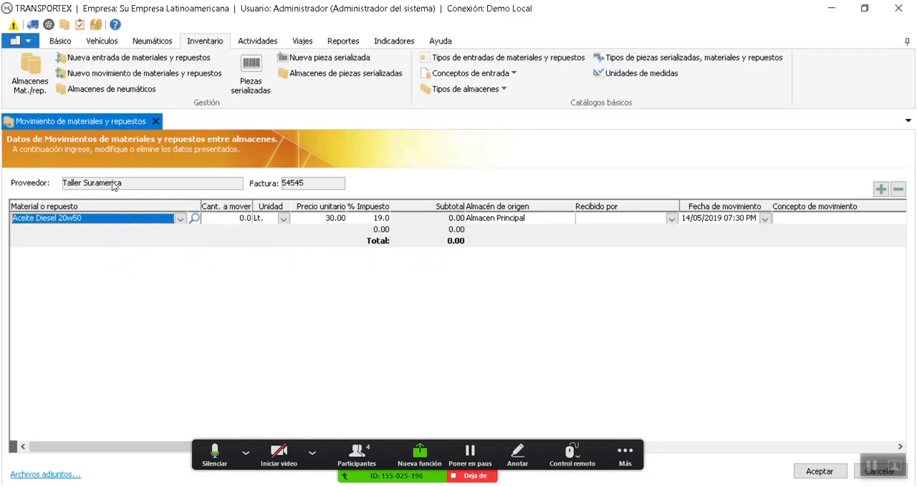
Try to set the quantity to move to 2 litres, checking the available stock and reselecting the Taller Suramerica oil
{"action": "left_click", "coordinate": [236, 222]}
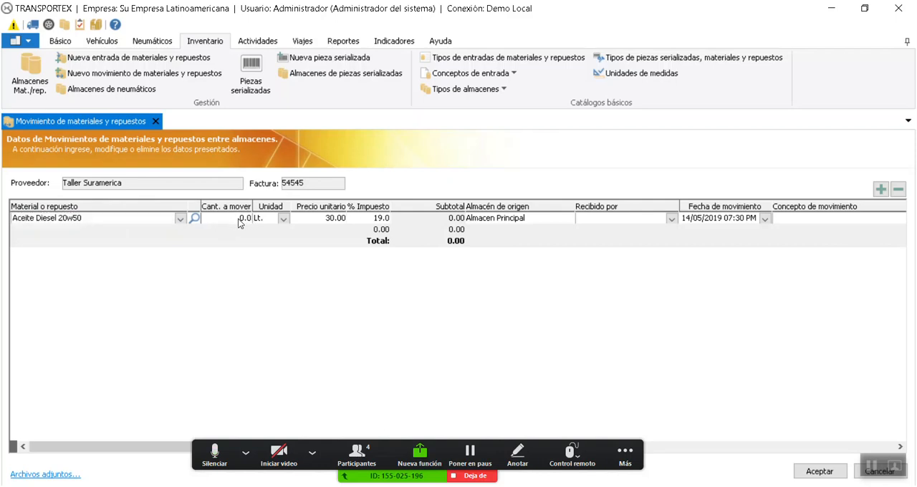
{"action": "left_click", "coordinate": [180, 218]}
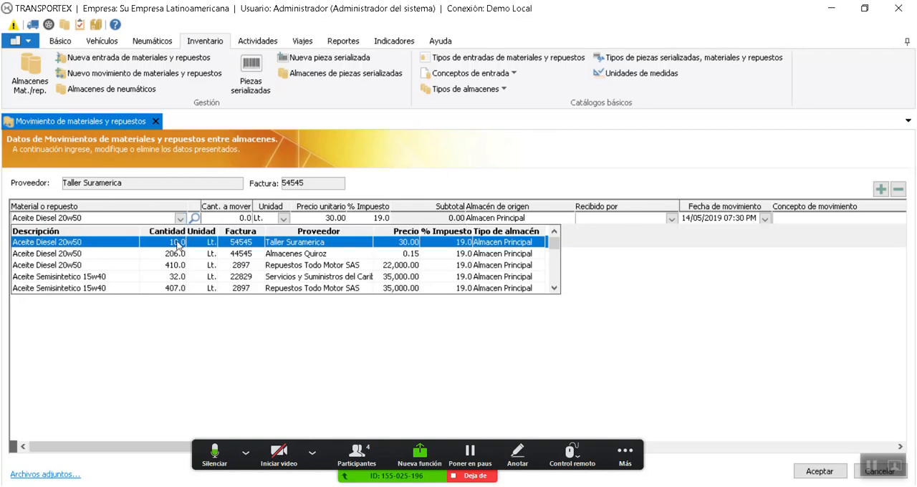
{"action": "left_click", "coordinate": [232, 337]}
{"action": "left_click", "coordinate": [241, 222]}
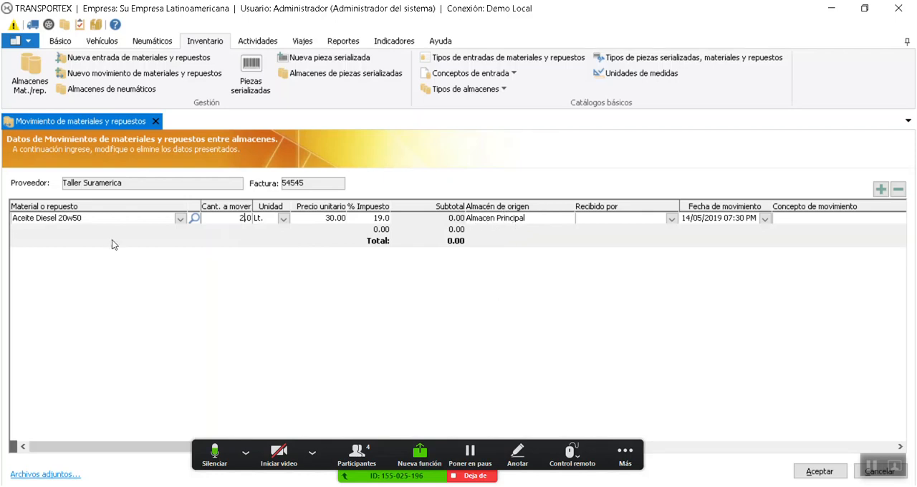
{"action": "left_click", "coordinate": [181, 219]}
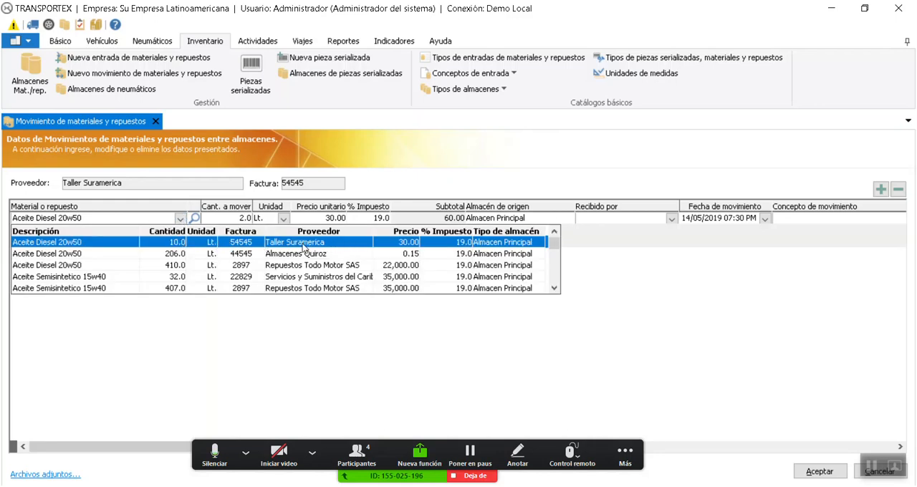
{"action": "left_click", "coordinate": [505, 243]}
Choose the receiving employee, set the movement concept to Disponible para repuesto (Almacen Auxiliar), and save and close the movement
{"action": "left_click", "coordinate": [672, 220]}
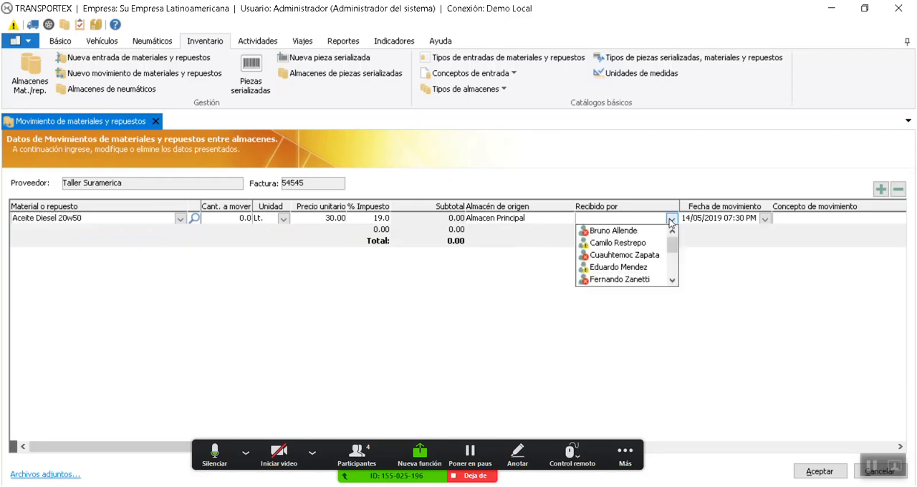
{"action": "left_click", "coordinate": [614, 231]}
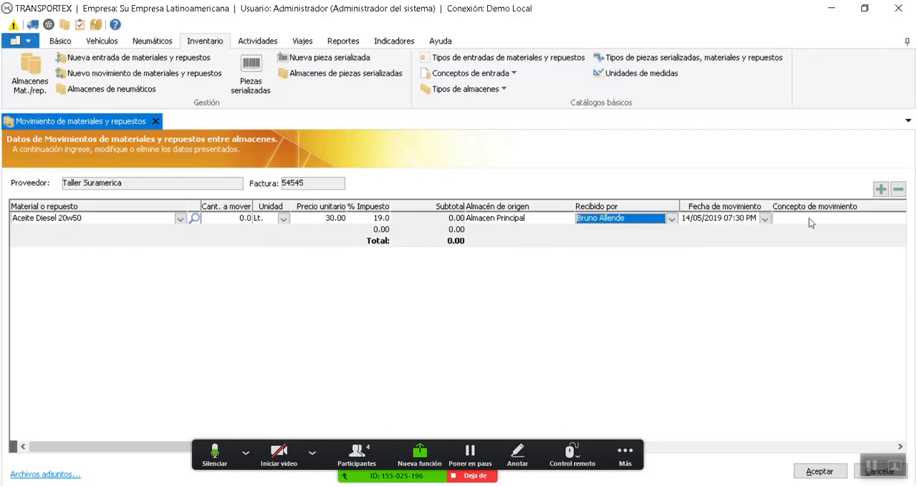
{"action": "left_click_drag", "start_coordinate": [158, 446], "coordinate": [359, 446]}
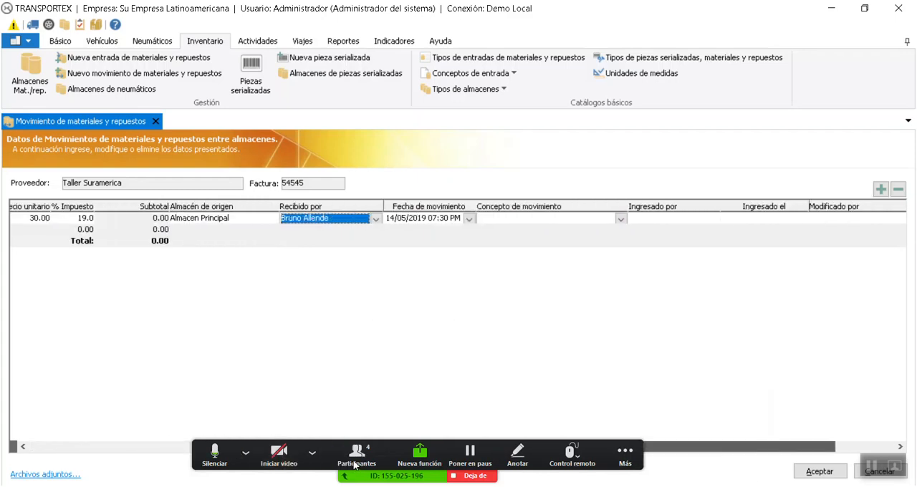
{"action": "left_click", "coordinate": [620, 219]}
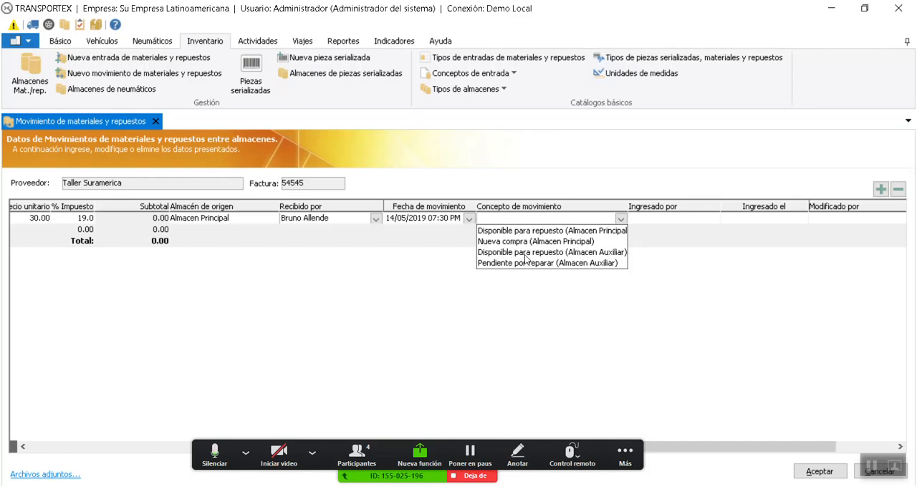
{"action": "left_click", "coordinate": [595, 254]}
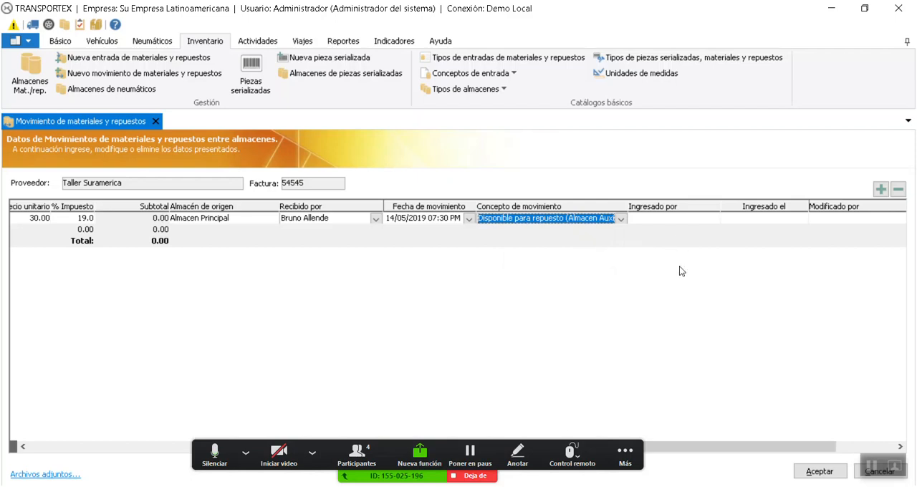
{"action": "left_click", "coordinate": [820, 472]}
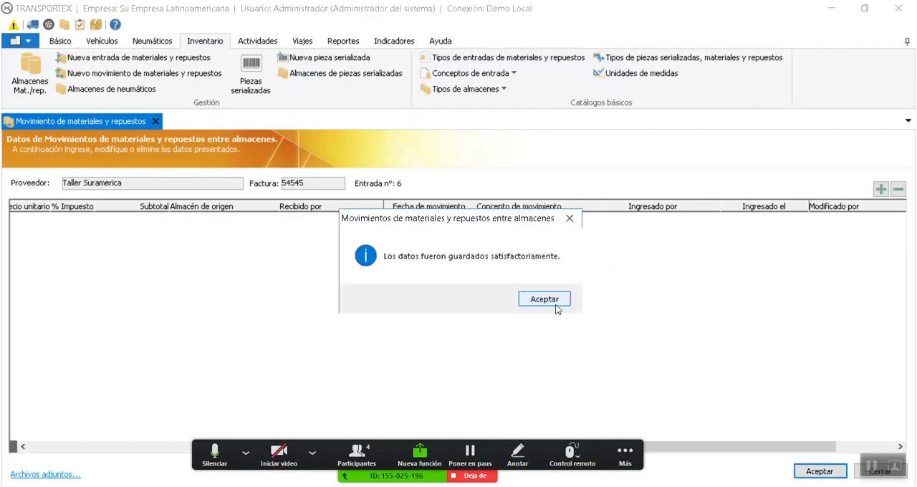
{"action": "left_click", "coordinate": [556, 306]}
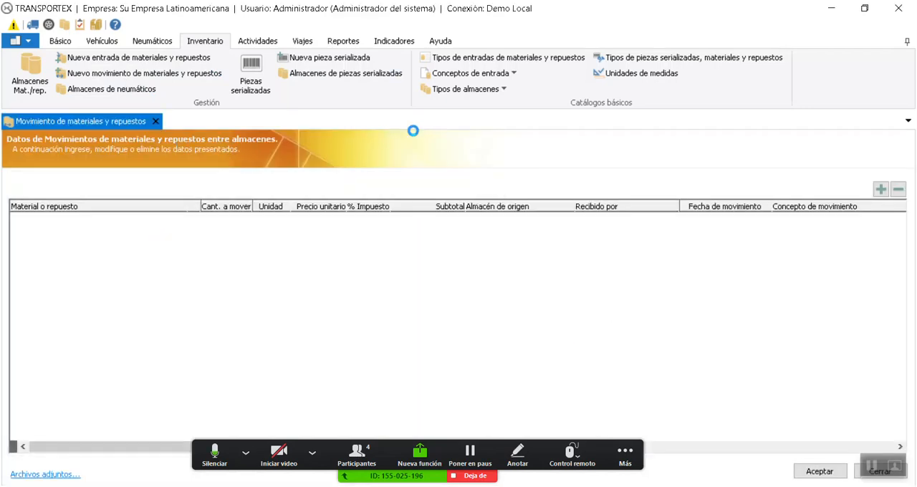
{"action": "left_click", "coordinate": [155, 123]}
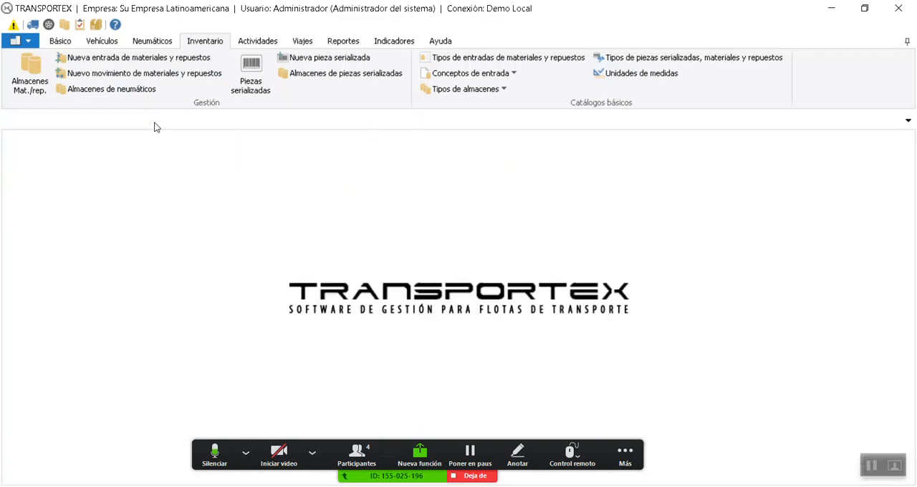
Open warehouse movement entry 6 from the materials list, set its quantity to move to 2 litres and choose the receiving employee
{"action": "left_click", "coordinate": [36, 94]}
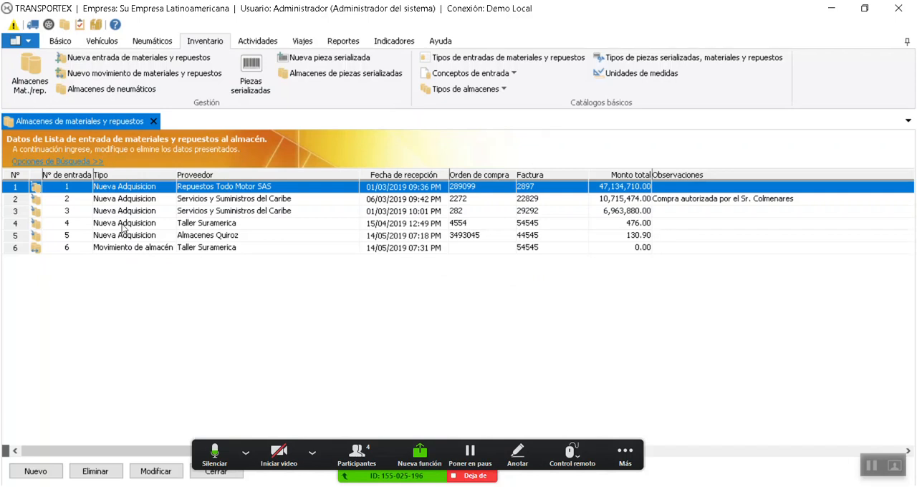
{"action": "double_click", "coordinate": [166, 251]}
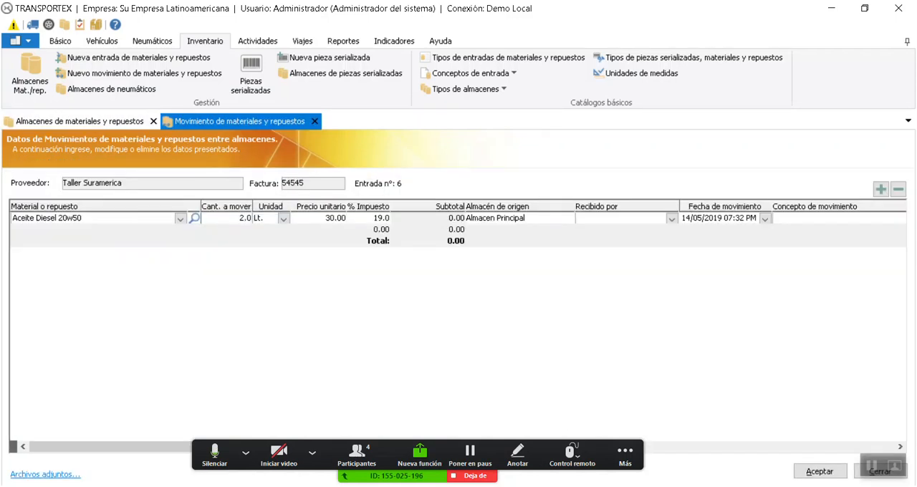
{"action": "left_click", "coordinate": [672, 218]}
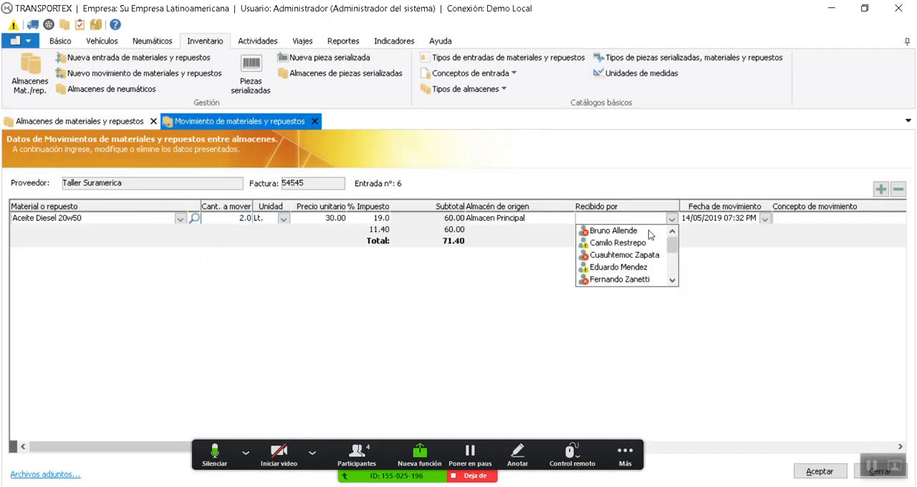
{"action": "left_click", "coordinate": [606, 228]}
Set the concept of movement entry 6 to Disponible para repuesto (Almacen Auxiliar) and save the changes
{"action": "left_click", "coordinate": [804, 218]}
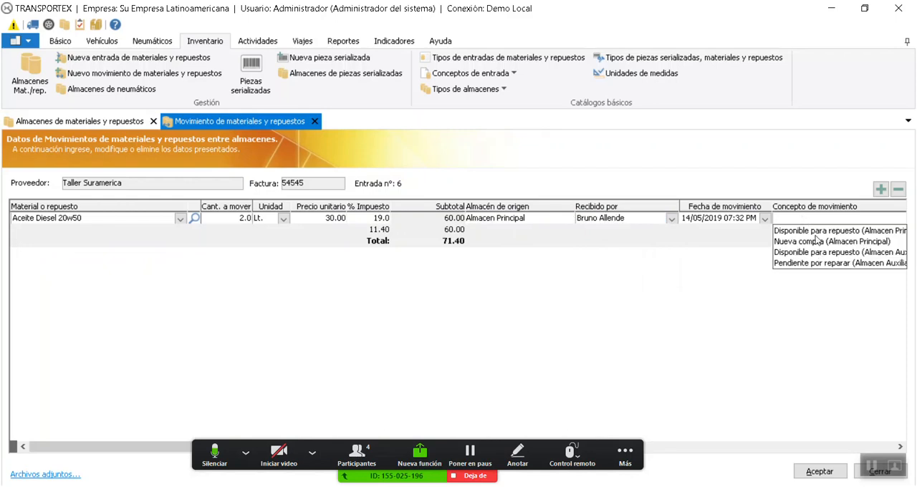
{"action": "left_click", "coordinate": [816, 253]}
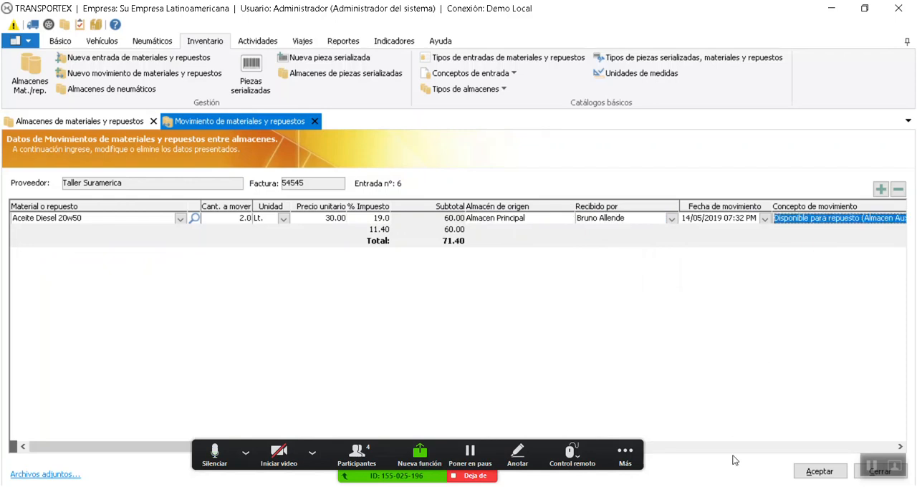
{"action": "left_click", "coordinate": [827, 473]}
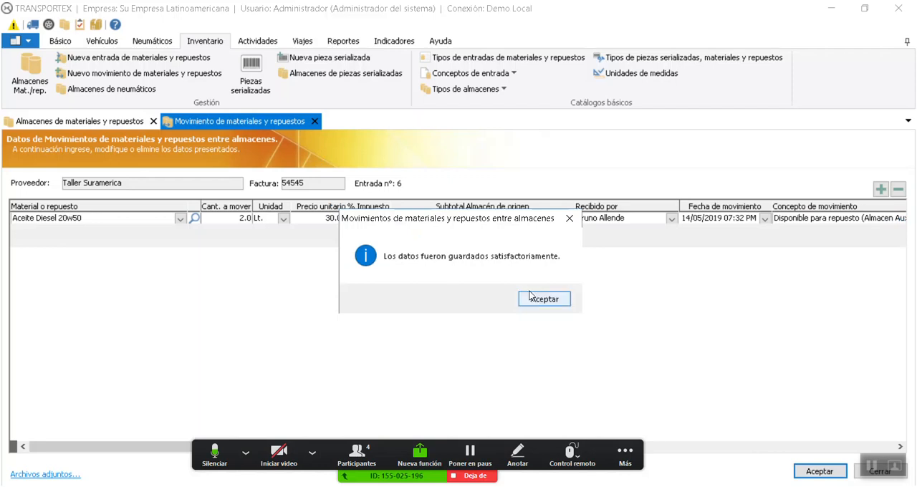
{"action": "left_click", "coordinate": [543, 299]}
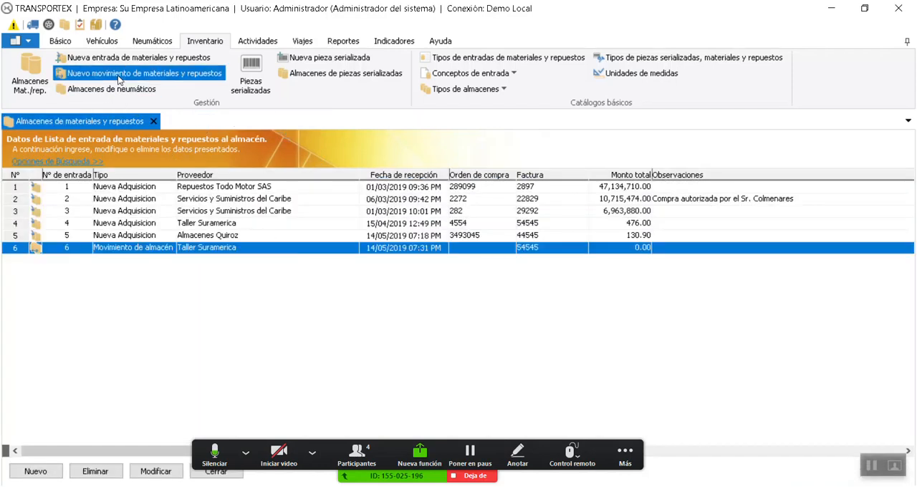
View a blank materials and spare parts movement form, and close it and the entries list
{"action": "left_click", "coordinate": [91, 75]}
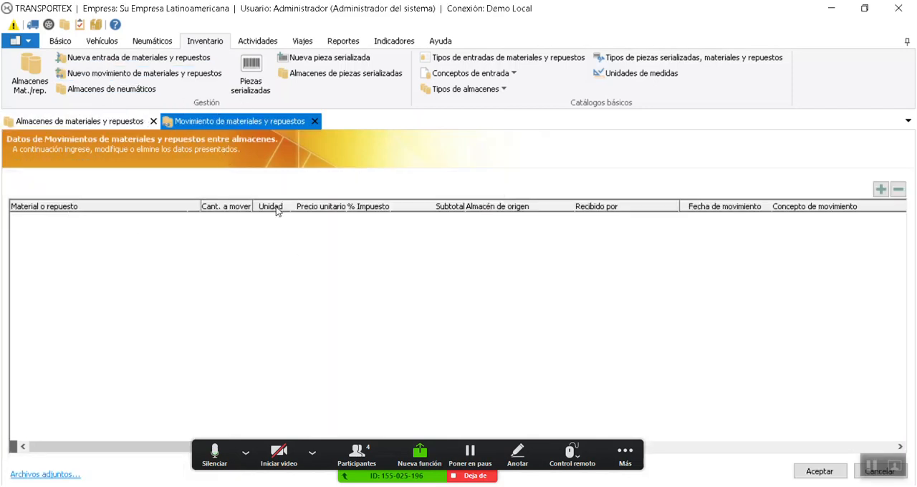
{"action": "left_click", "coordinate": [314, 121]}
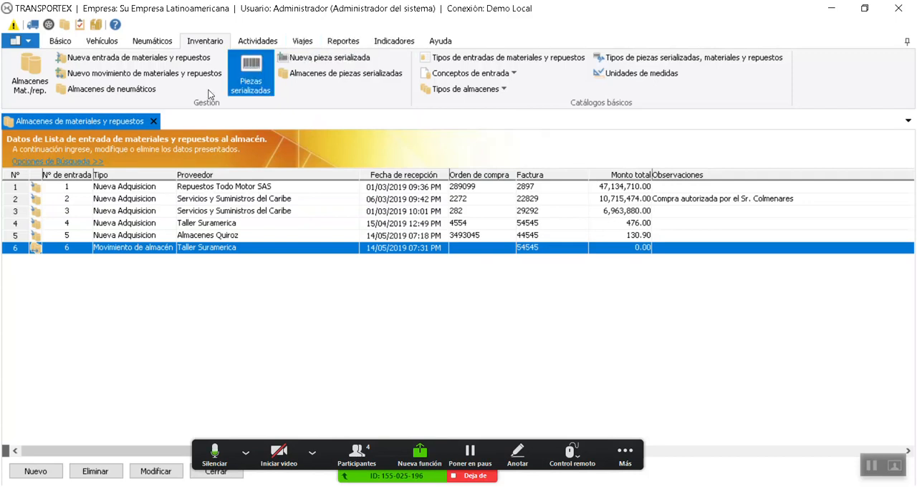
{"action": "left_click", "coordinate": [152, 121]}
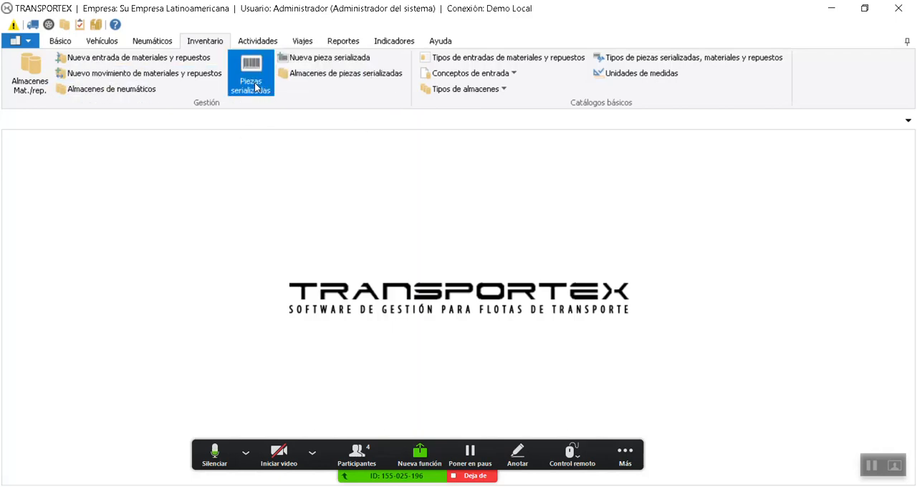
View the serialized parts warehouse with a storing employee and the concept Disponible para repuesto (Almacen Principal), and close it without saving
{"action": "left_click", "coordinate": [323, 75]}
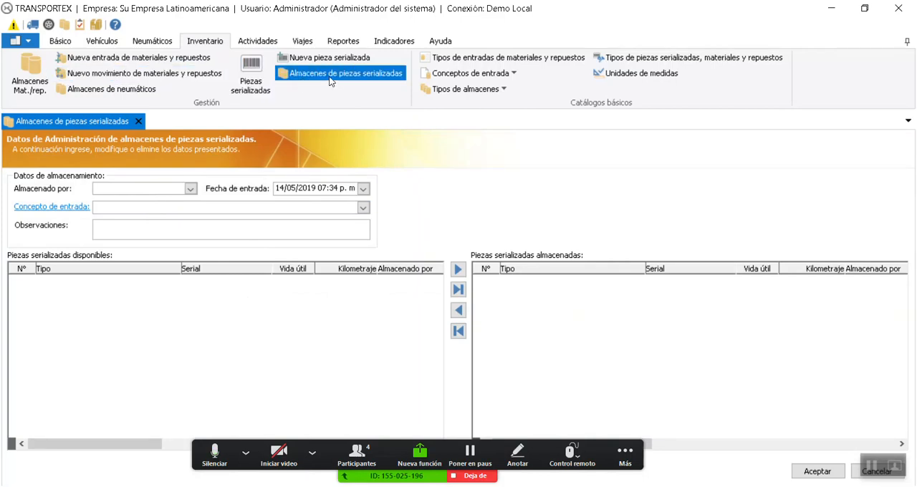
{"action": "left_click", "coordinate": [161, 189]}
{"action": "left_click", "coordinate": [147, 210]}
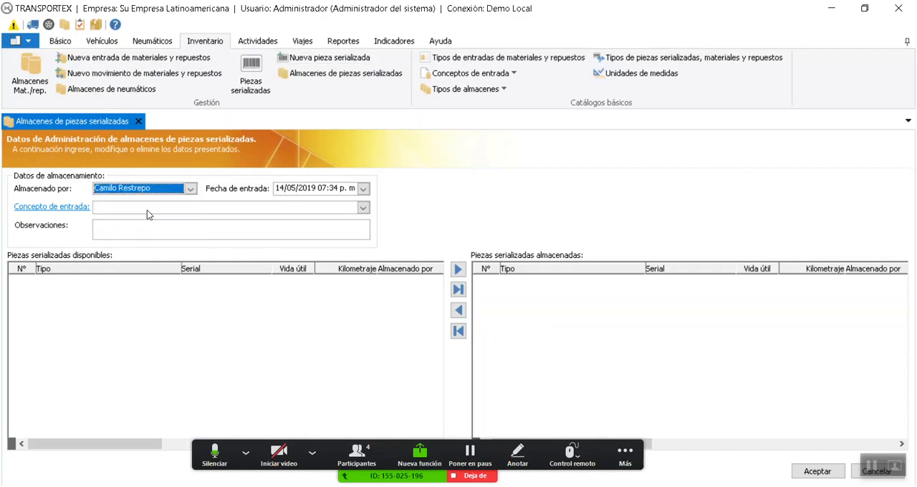
{"action": "left_click", "coordinate": [169, 209]}
{"action": "left_click", "coordinate": [169, 217]}
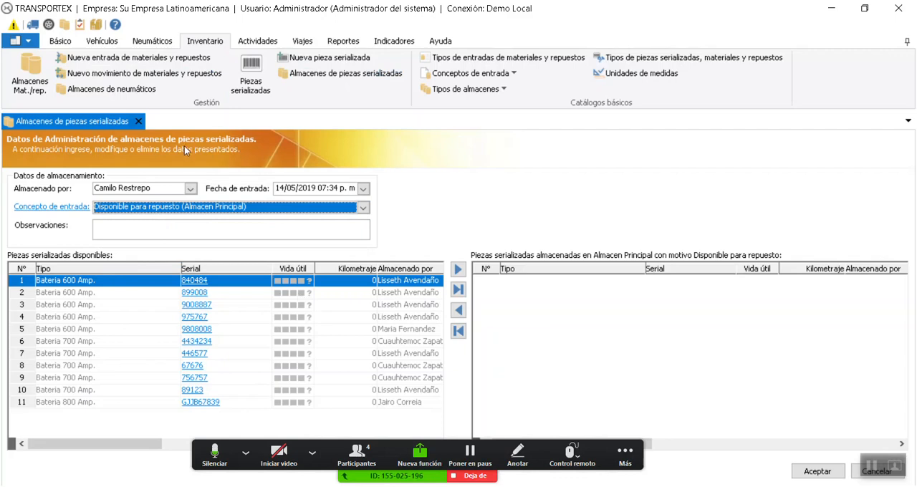
{"action": "left_click", "coordinate": [138, 122]}
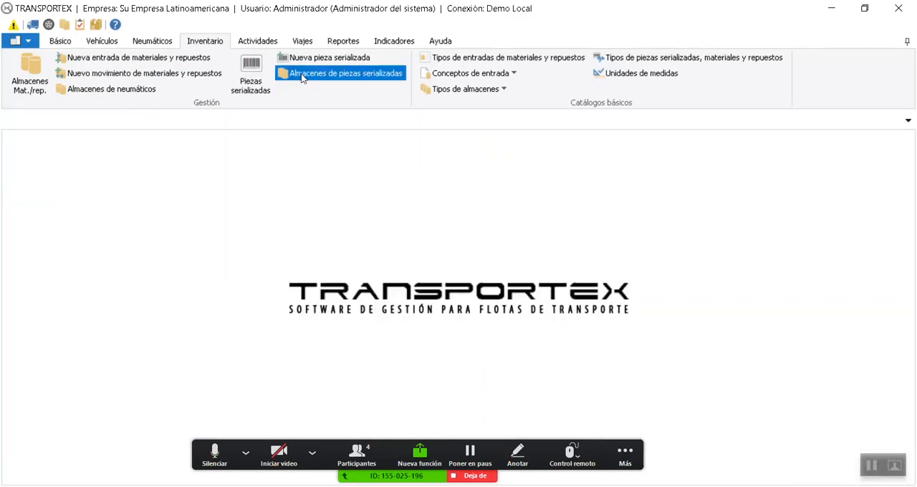
{"action": "left_click", "coordinate": [352, 74]}
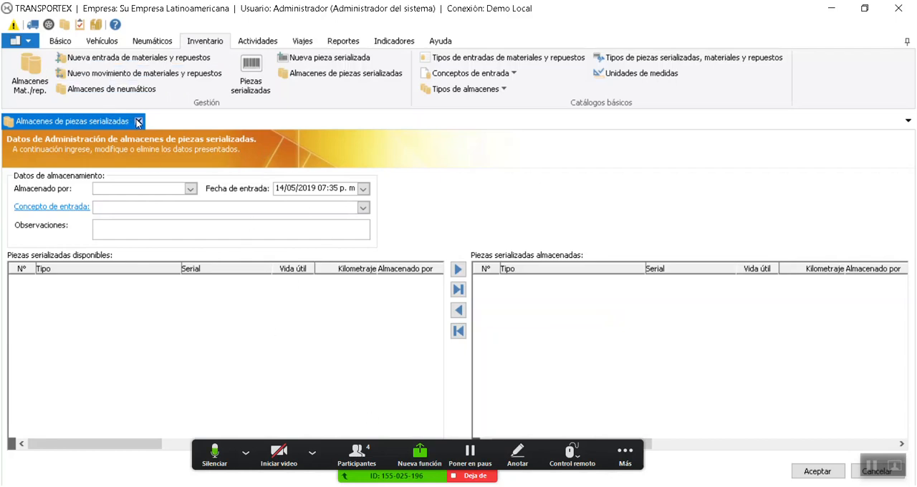
{"action": "left_click", "coordinate": [138, 123]}
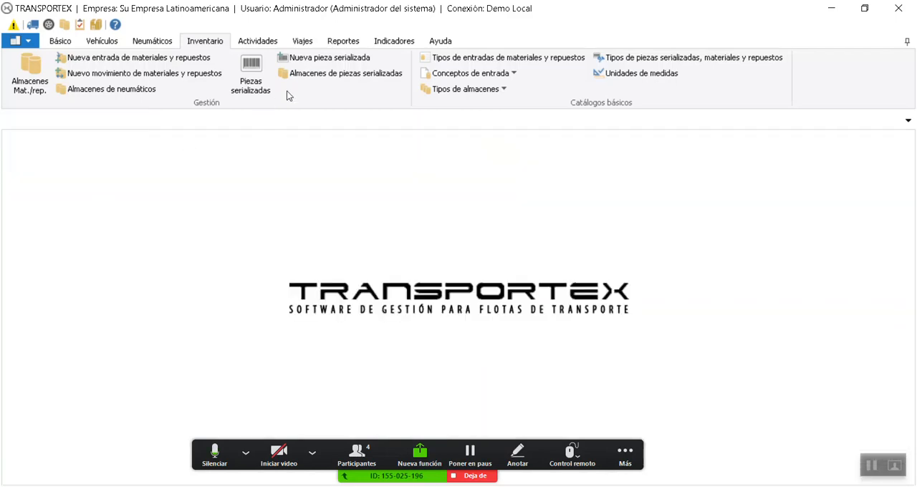
{"action": "left_click", "coordinate": [322, 61]}
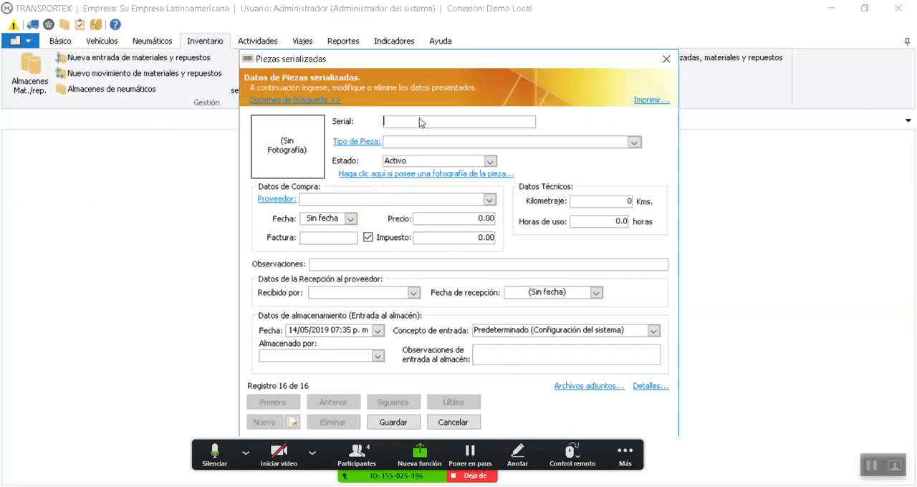
{"action": "left_click_drag", "start_coordinate": [439, 66], "coordinate": [440, 52]}
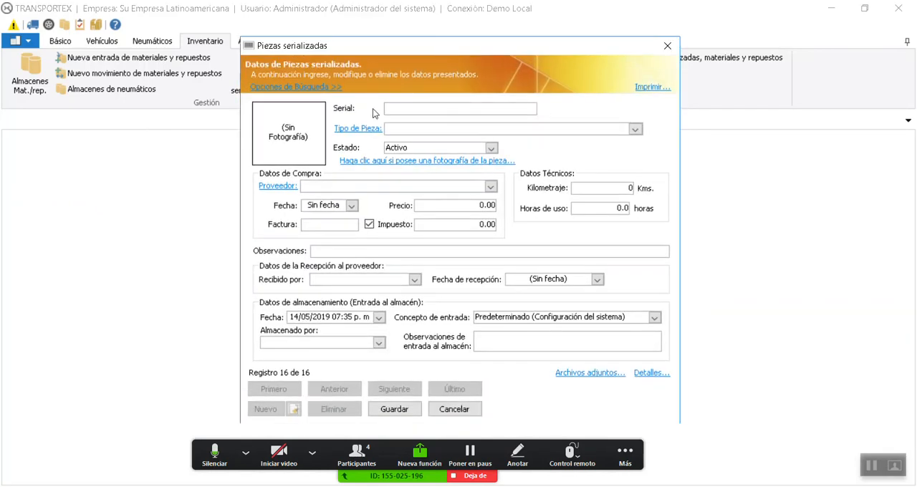
{"action": "type", "text": "45454538"}
{"action": "key", "text": "Tab"}
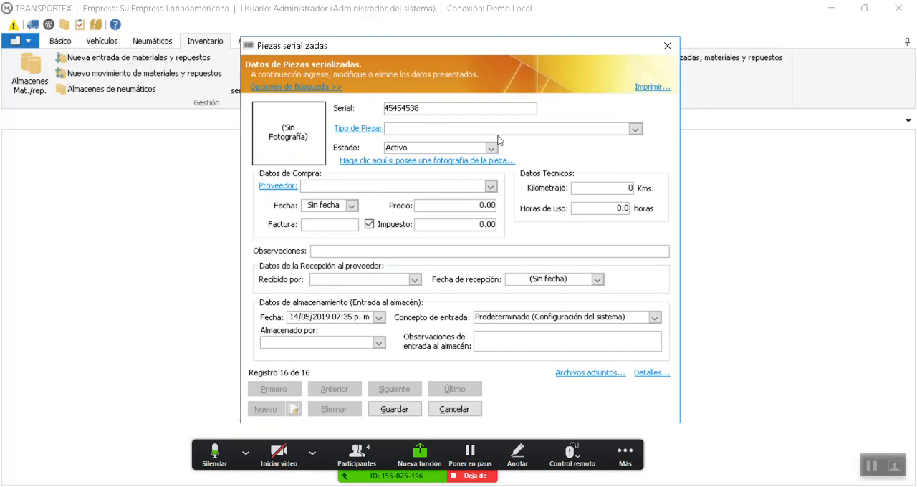
{"action": "left_click", "coordinate": [635, 129]}
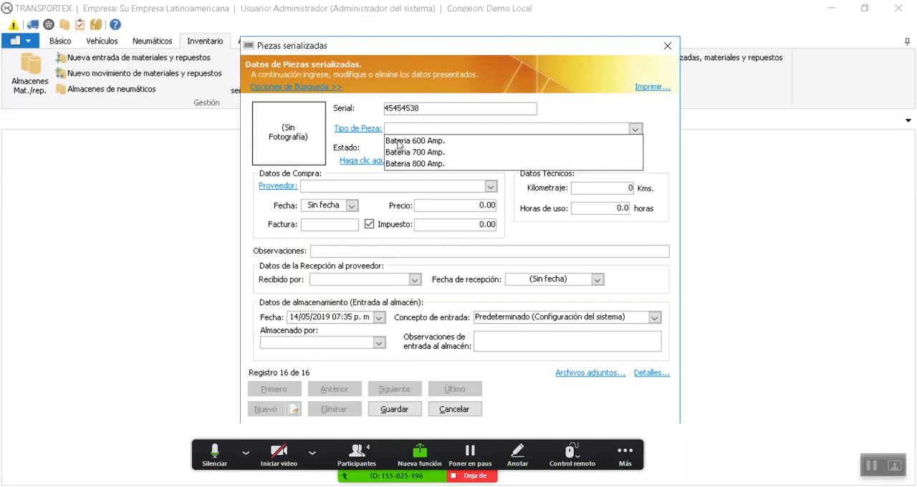
{"action": "left_click", "coordinate": [481, 50]}
{"action": "left_click_drag", "start_coordinate": [481, 51], "coordinate": [411, 108]}
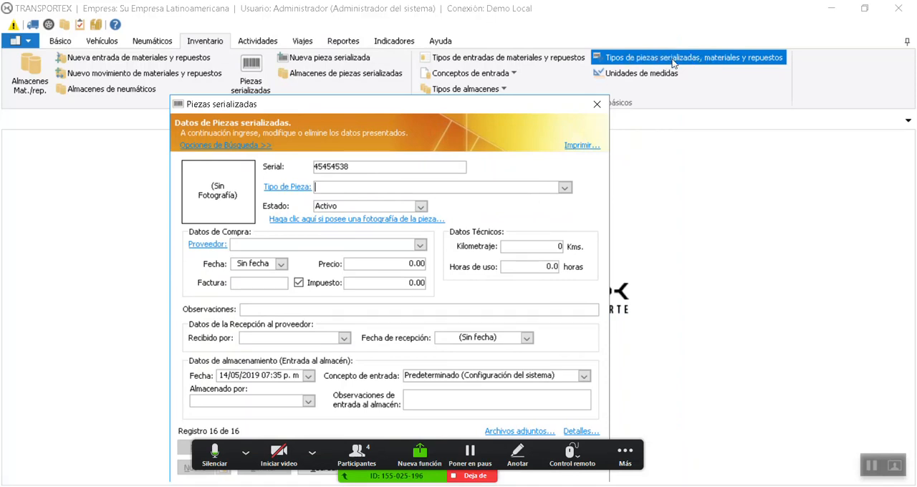
{"action": "left_click", "coordinate": [564, 187]}
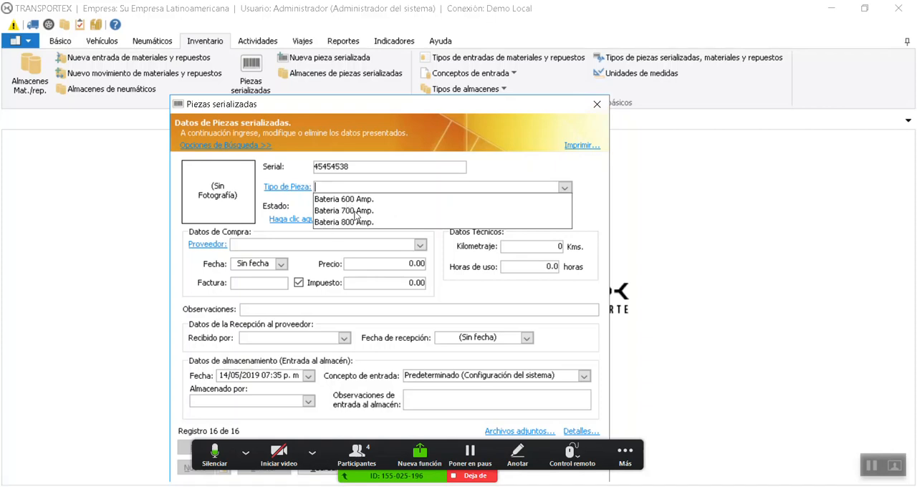
{"action": "left_click", "coordinate": [304, 188]}
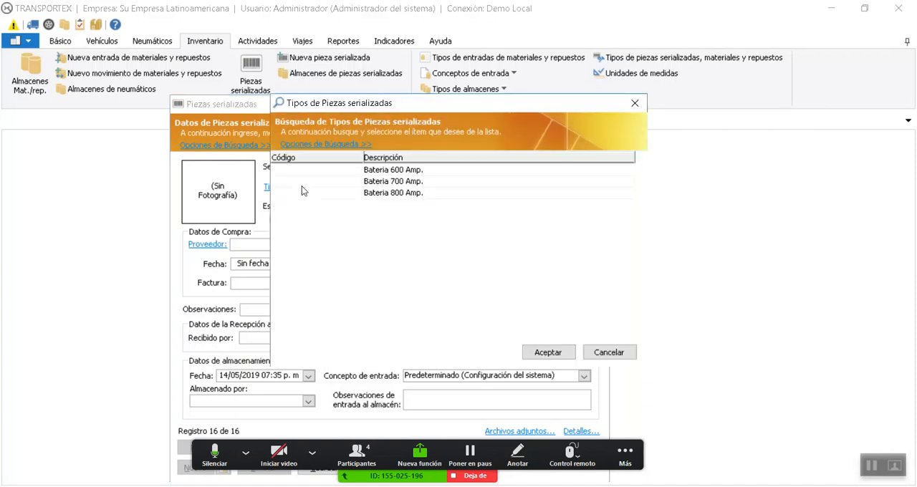
{"action": "left_click", "coordinate": [608, 352]}
{"action": "left_click", "coordinate": [597, 104]}
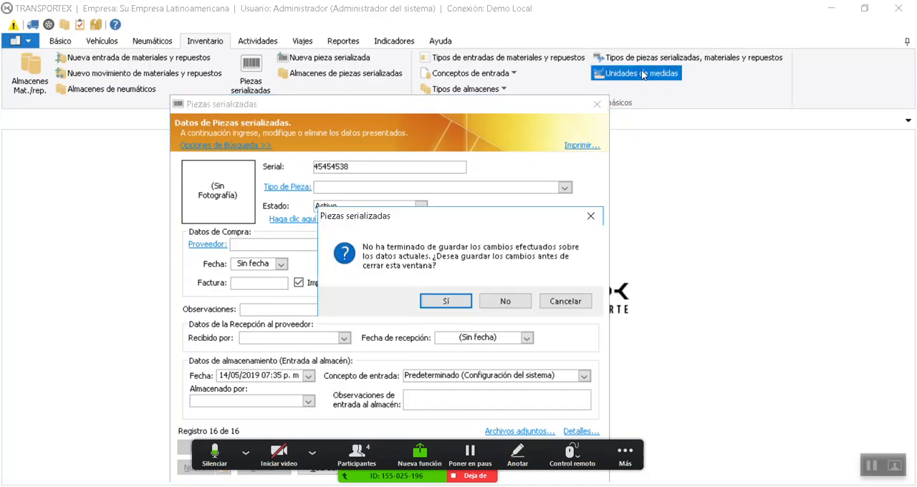
{"action": "left_click", "coordinate": [506, 301]}
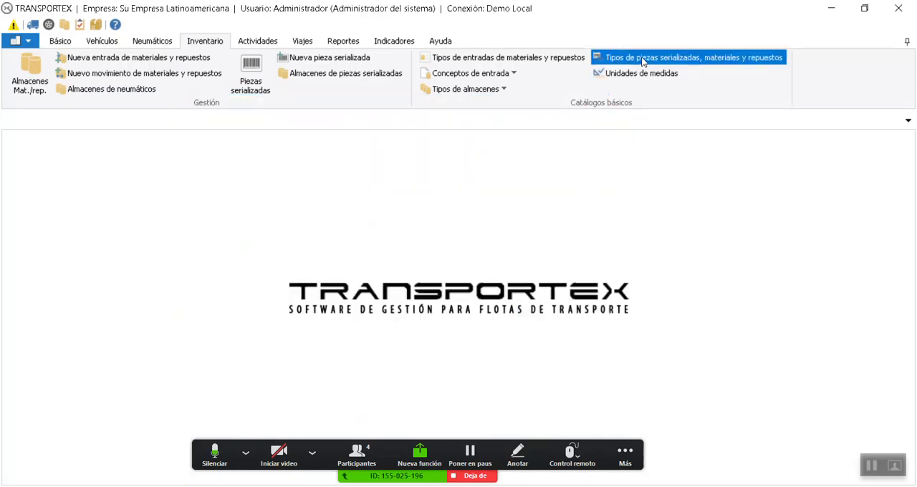
Open the catalogue of serialized part, material and spare part types and start a new record
{"action": "left_click", "coordinate": [640, 58]}
{"action": "left_click", "coordinate": [36, 471]}
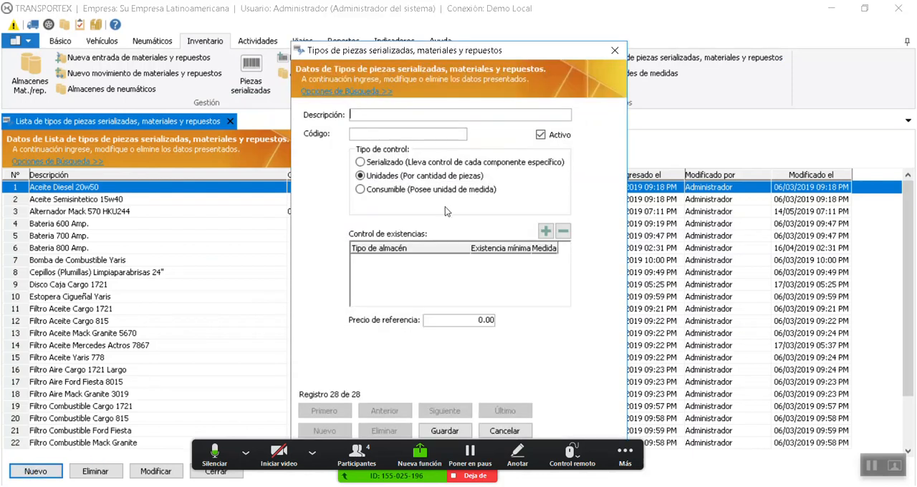
{"action": "left_click", "coordinate": [439, 115]}
{"action": "type", "text": "Bateria 500 Amp."}
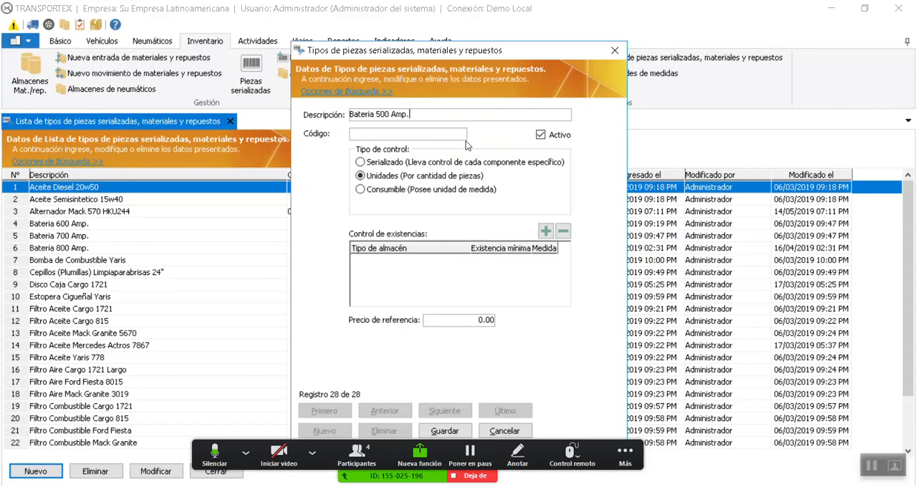
{"action": "left_click", "coordinate": [392, 166]}
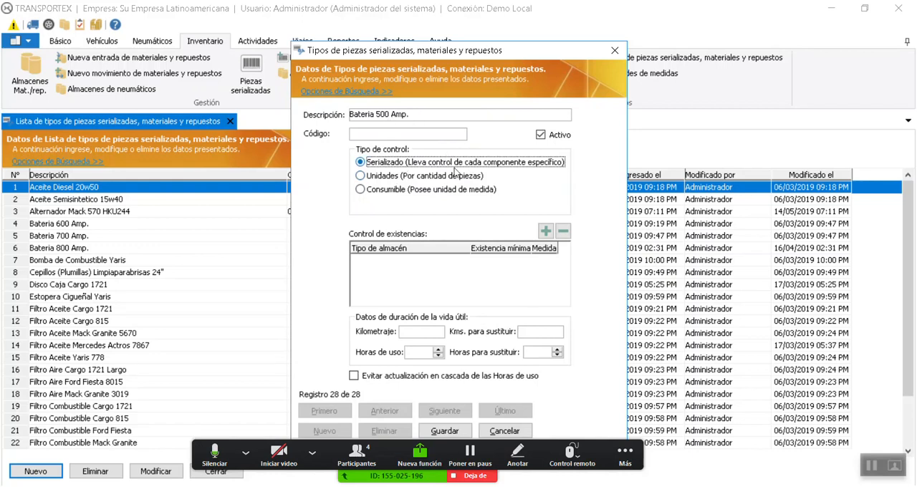
{"action": "left_click", "coordinate": [422, 335]}
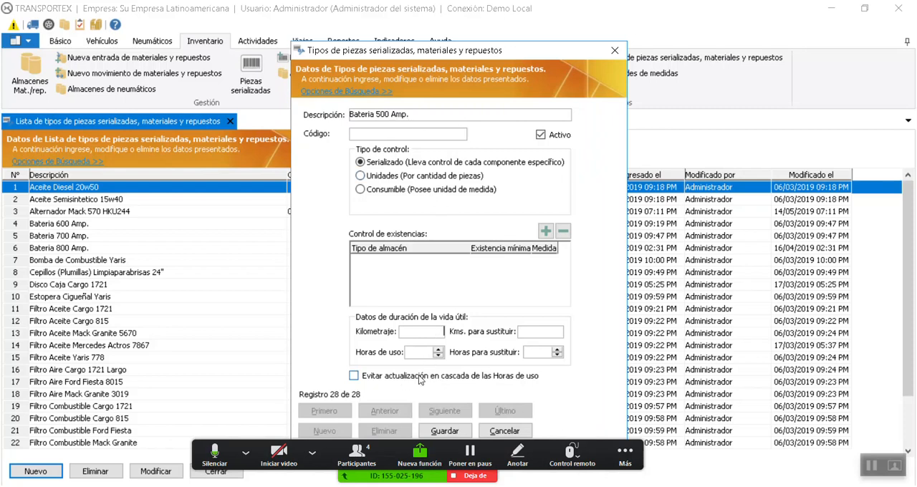
{"action": "left_click", "coordinate": [494, 431]}
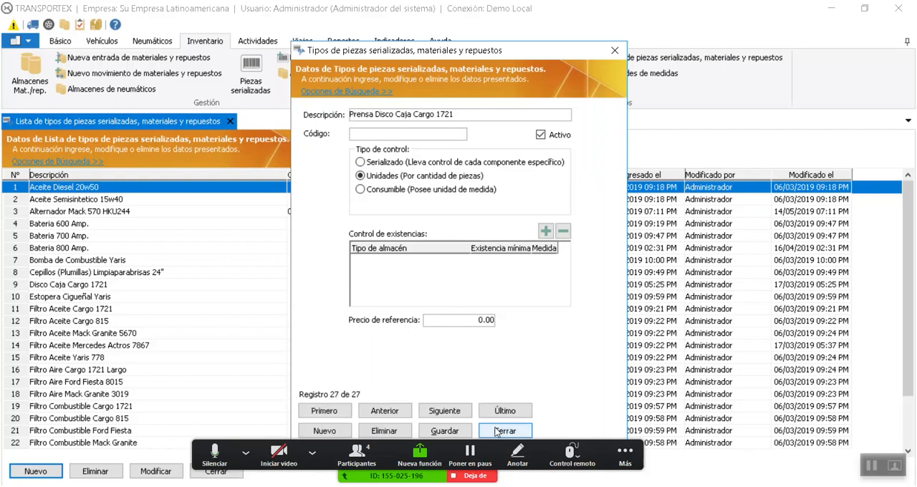
Create the part type "Bateria 500 Amp." with control type Serializado, and save and close the record
{"action": "left_click", "coordinate": [324, 430]}
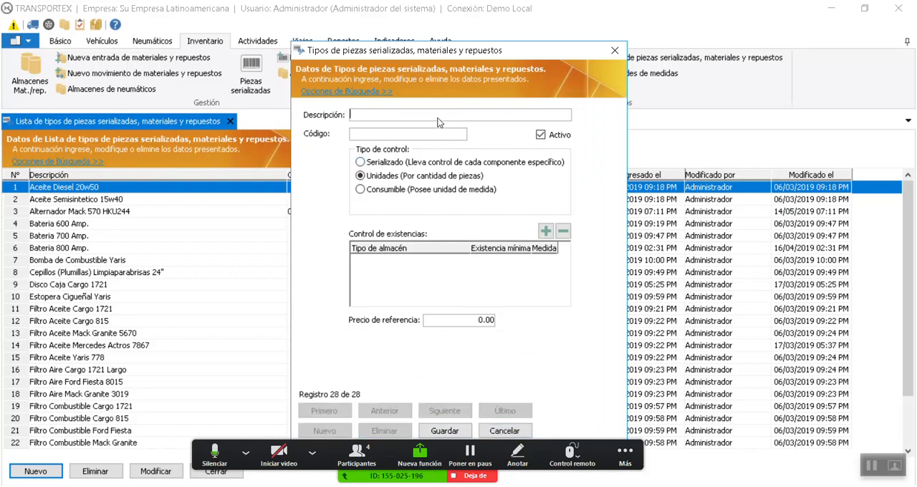
{"action": "left_click", "coordinate": [440, 116]}
{"action": "type", "text": "Bateria 500 Amp."}
{"action": "left_click", "coordinate": [409, 190]}
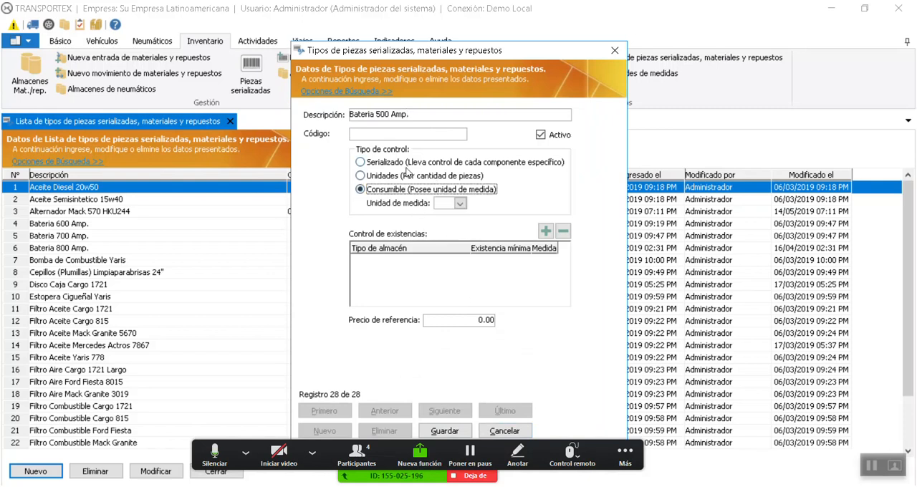
{"action": "left_click", "coordinate": [411, 165]}
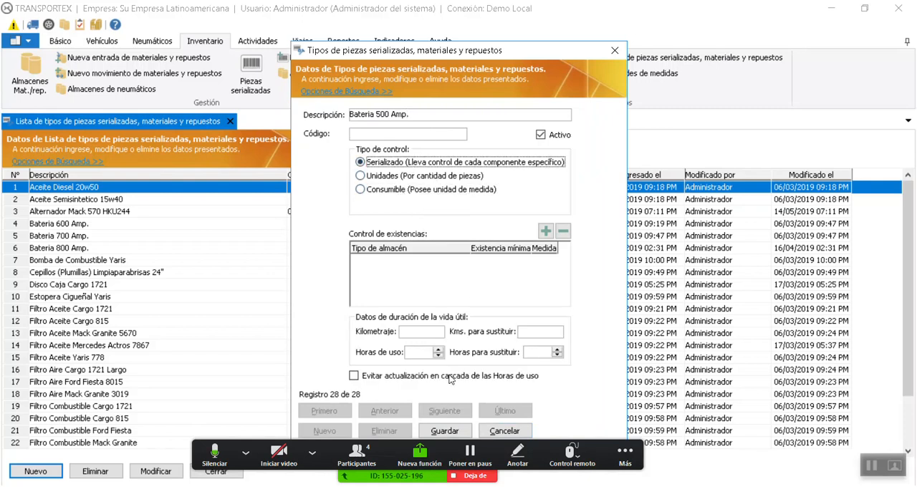
{"action": "left_click", "coordinate": [465, 431]}
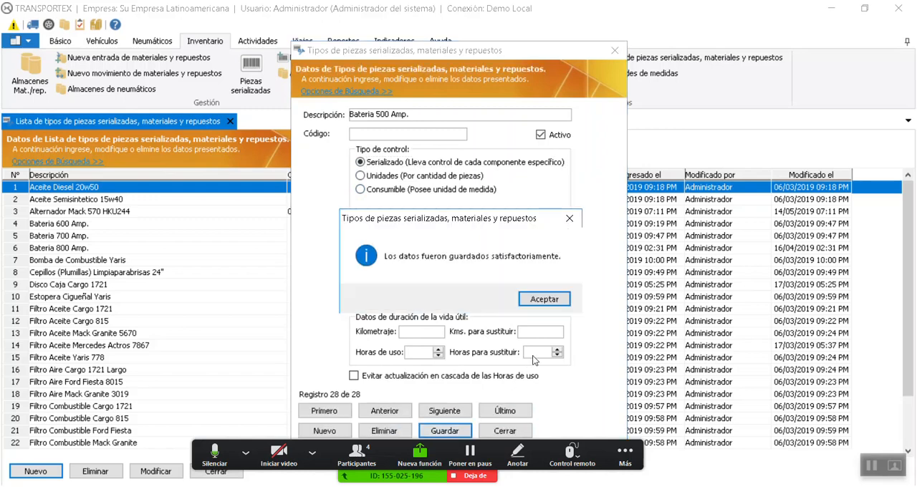
{"action": "left_click", "coordinate": [544, 299]}
{"action": "left_click", "coordinate": [507, 431]}
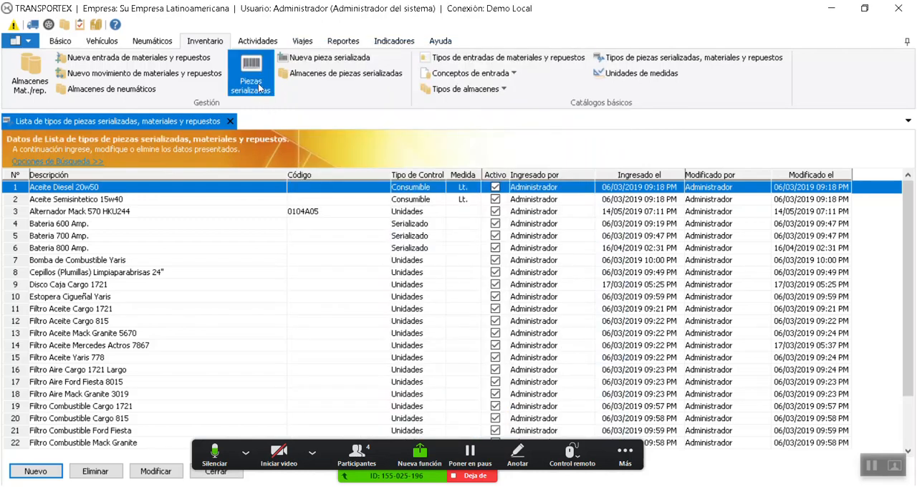
Start a new serialized part with serial 43465658 and part type Bateria 500 Amp
{"action": "left_click", "coordinate": [313, 59]}
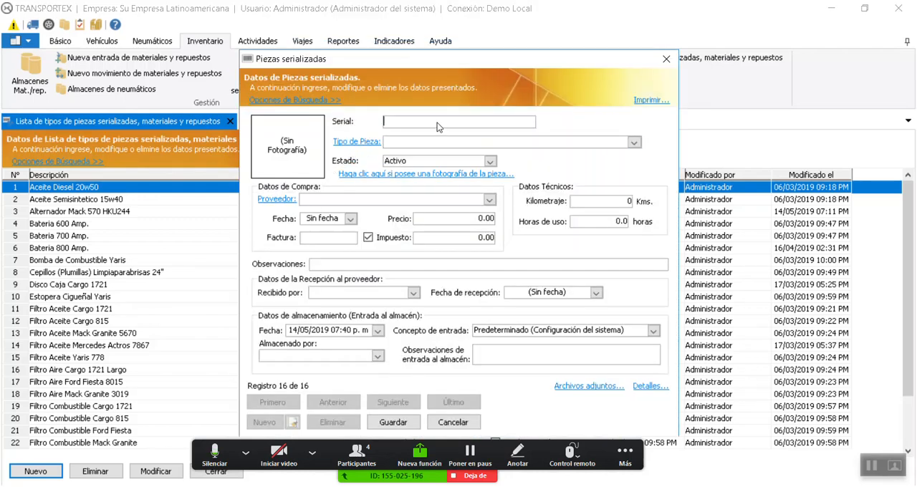
{"action": "type", "text": "43465658"}
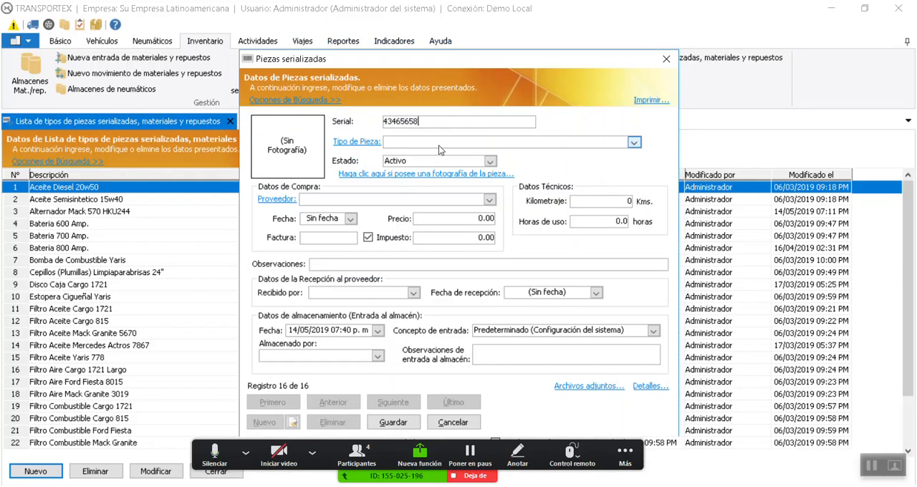
{"action": "left_click", "coordinate": [635, 142]}
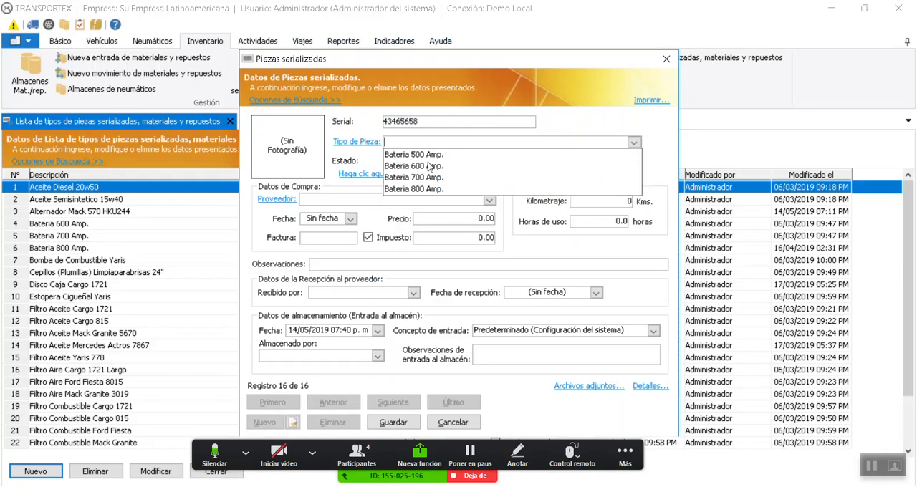
{"action": "left_click", "coordinate": [398, 155]}
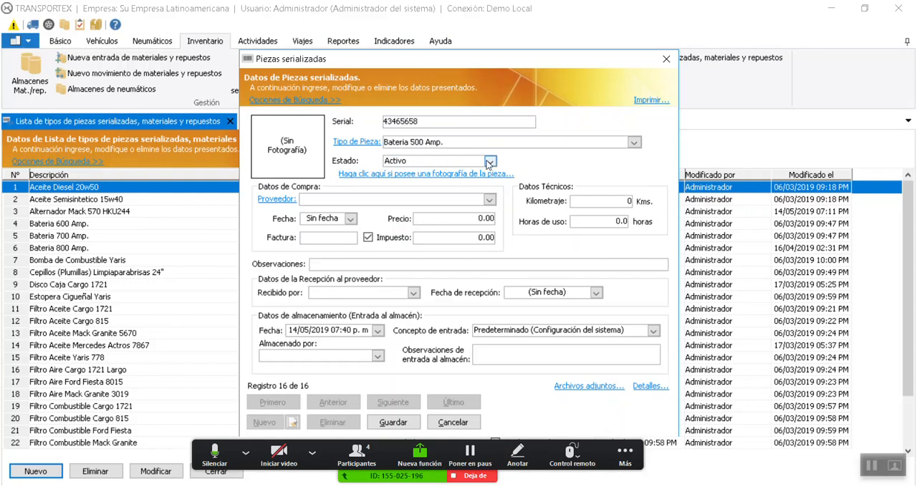
Set the part's supplier to Distribuidora Duncan and its purchase date to 13/05/2019
{"action": "left_click", "coordinate": [377, 202]}
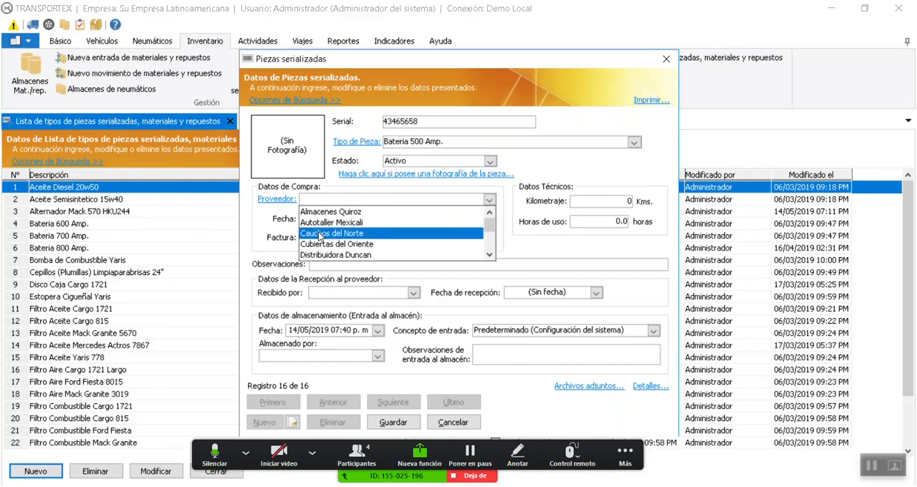
{"action": "left_click", "coordinate": [322, 234]}
{"action": "left_click", "coordinate": [380, 202]}
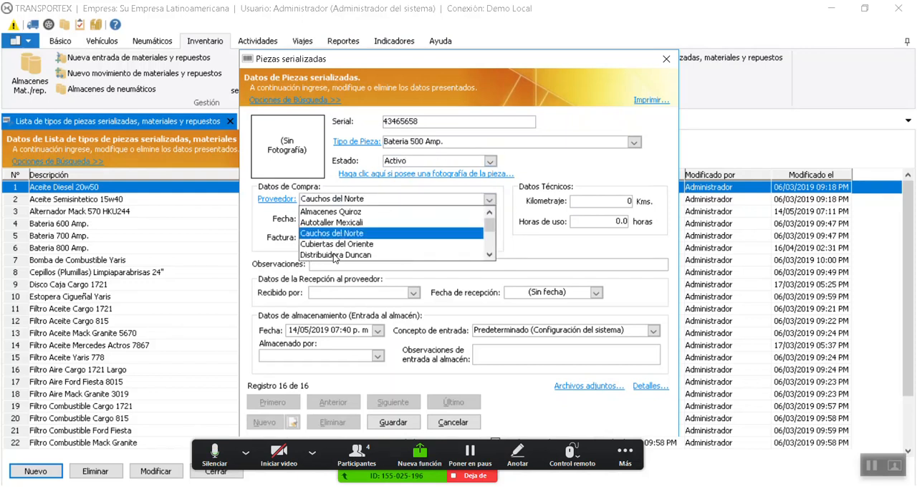
{"action": "left_click", "coordinate": [337, 257]}
{"action": "left_click", "coordinate": [350, 219]}
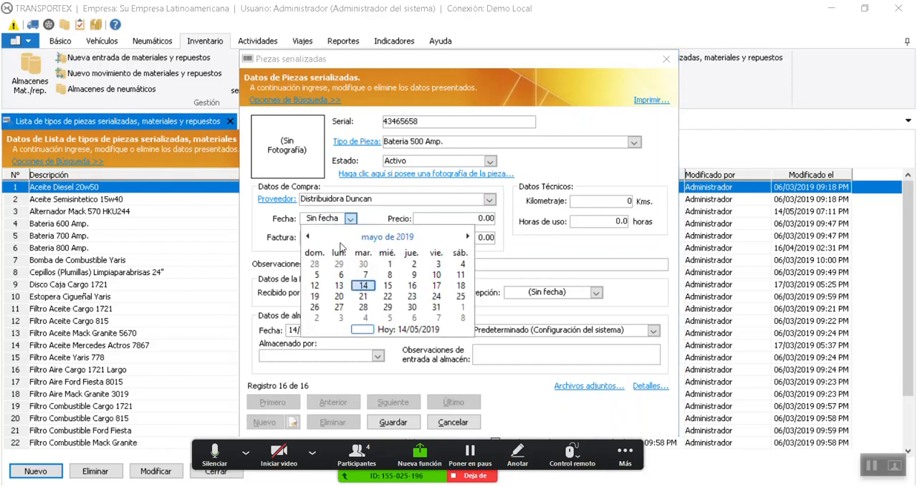
{"action": "left_click", "coordinate": [339, 286]}
Enter a purchase price of 440, invoice number 54355 and a mileage of 0 km for the part
{"action": "left_click", "coordinate": [476, 218]}
{"action": "type", "text": "40"}
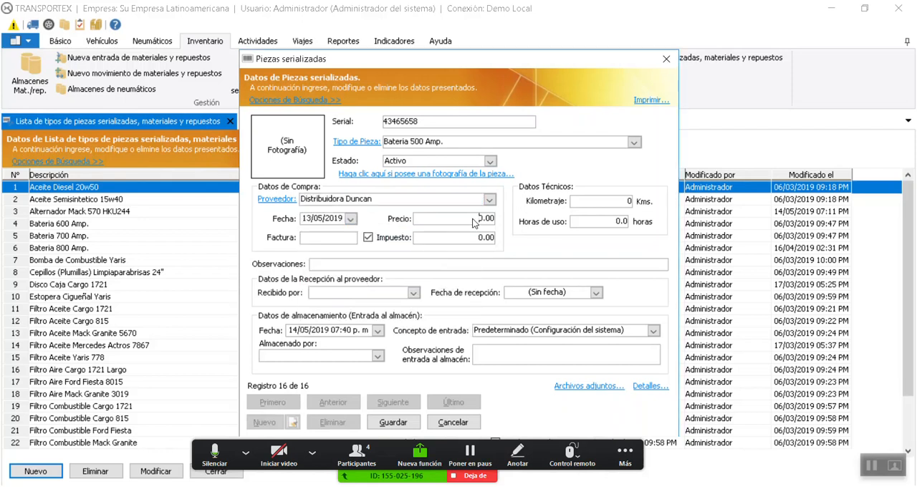
{"action": "type", "text": "4"}
{"action": "left_click", "coordinate": [349, 239]}
{"action": "type", "text": "54355"}
{"action": "left_click", "coordinate": [615, 203]}
{"action": "type", "text": "0"}
Enter "Maraca Duncan" as the serialized part's observations
{"action": "left_click", "coordinate": [321, 265]}
{"action": "type", "text": "Marca"}
{"action": "key", "text": "BackSpace"}
{"action": "key", "text": "BackSpace"}
{"action": "key", "text": "BackSpace"}
{"action": "type", "text": "raca Duncan"}
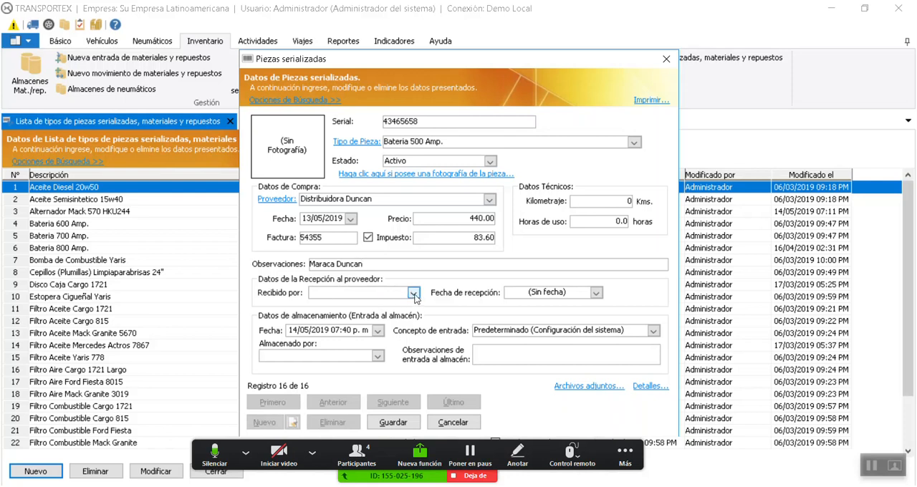
Choose the third listed employee as the person receiving the part and set the reception date to 13/05/2019
{"action": "left_click", "coordinate": [414, 294]}
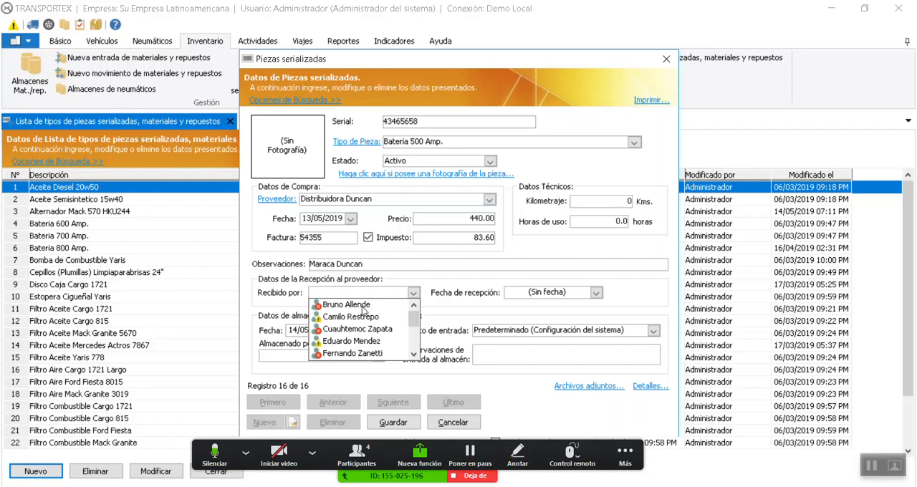
{"action": "left_click", "coordinate": [358, 329]}
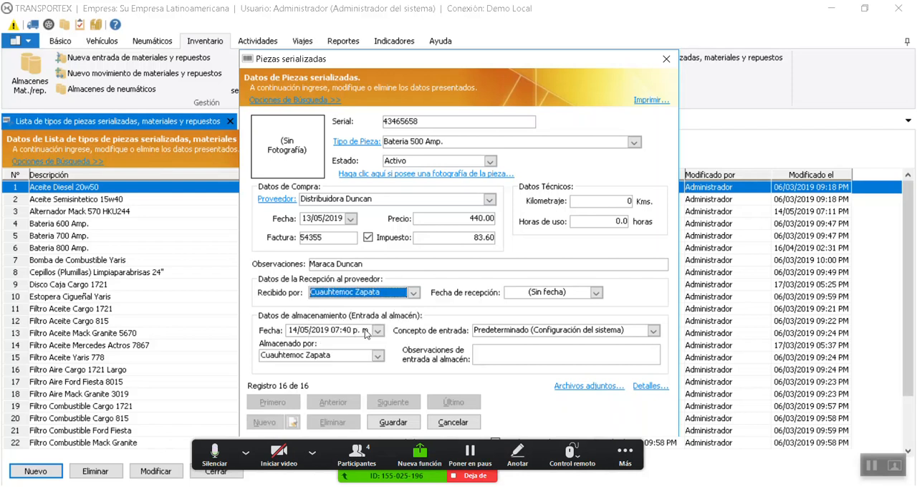
{"action": "left_click", "coordinate": [595, 292]}
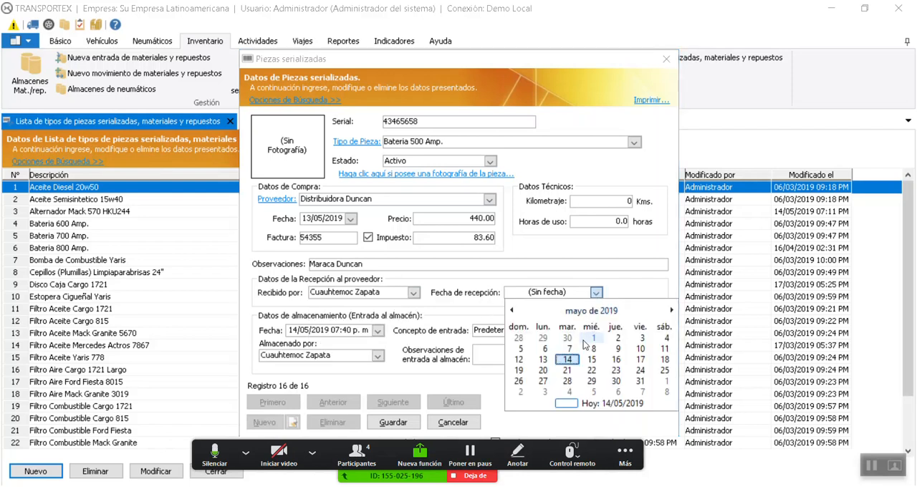
{"action": "left_click", "coordinate": [543, 360]}
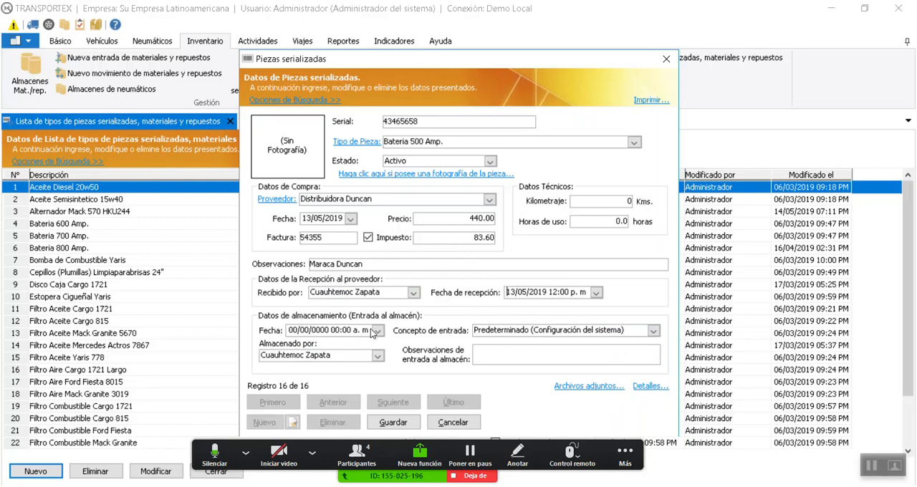
Set the warehouse storage date to 13/05/2019 with entry concept Nueva compra (Almacen Principal), and save the part
{"action": "left_click", "coordinate": [378, 330]}
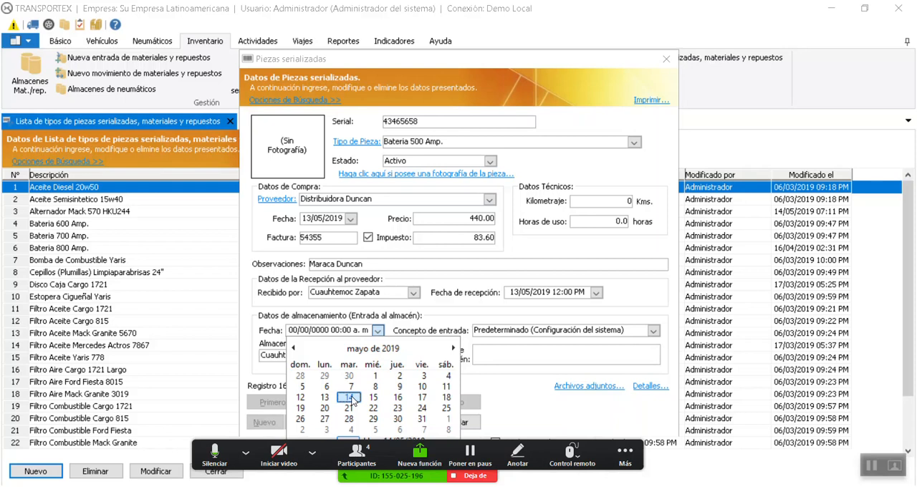
{"action": "left_click", "coordinate": [325, 399]}
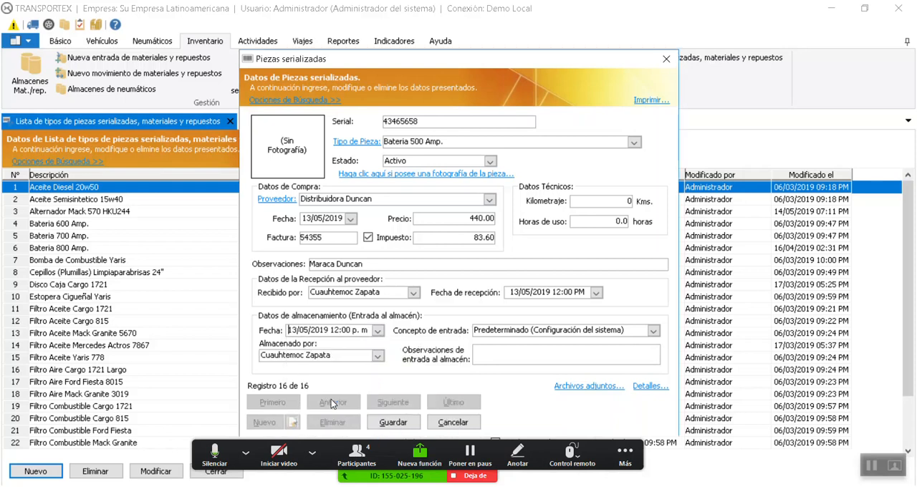
{"action": "left_click", "coordinate": [522, 336]}
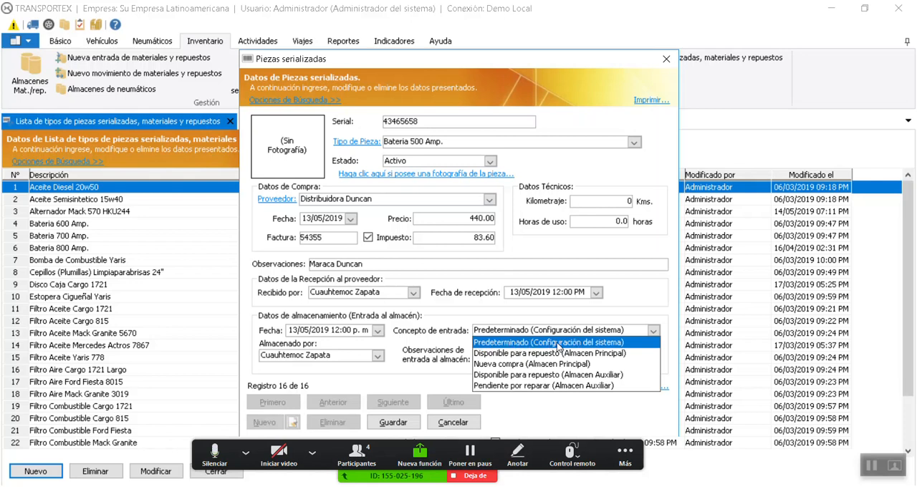
{"action": "left_click", "coordinate": [522, 365]}
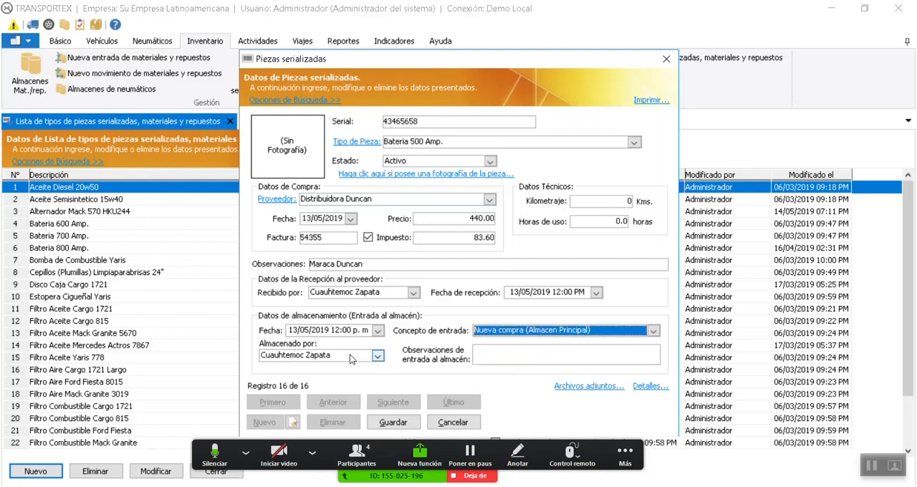
{"action": "left_click", "coordinate": [377, 356]}
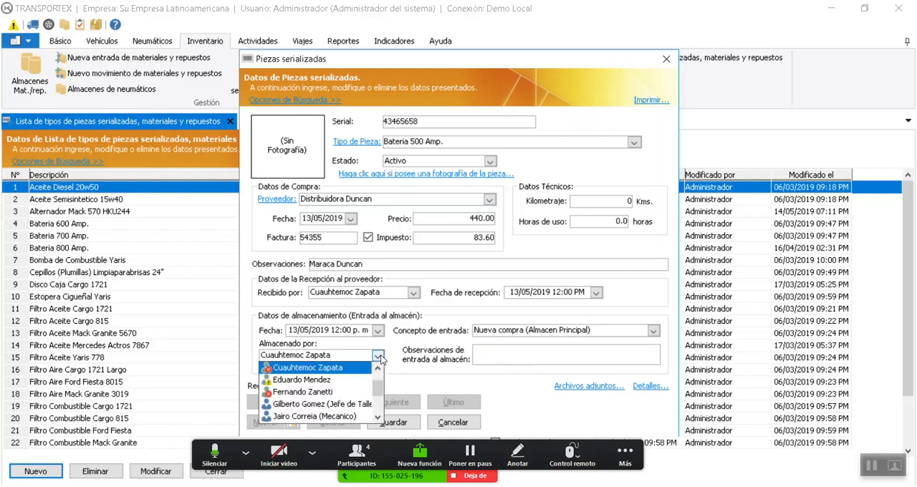
{"action": "left_click", "coordinate": [406, 364]}
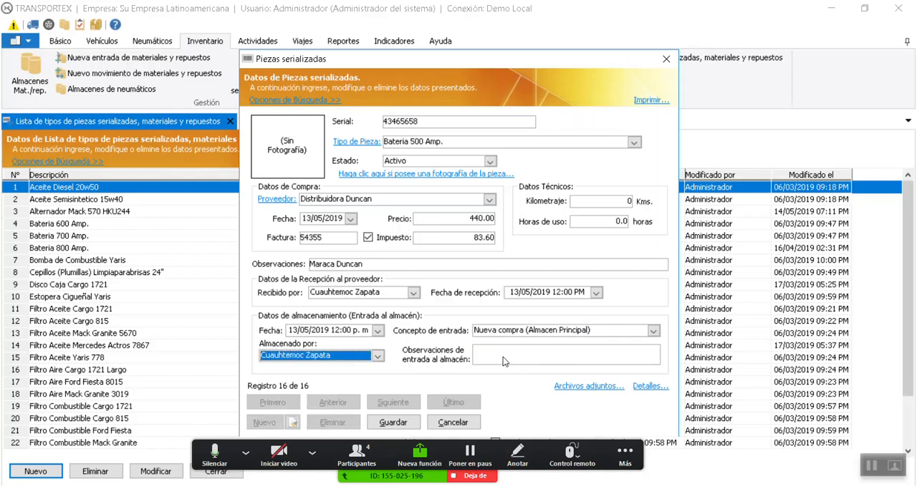
{"action": "left_click", "coordinate": [405, 422]}
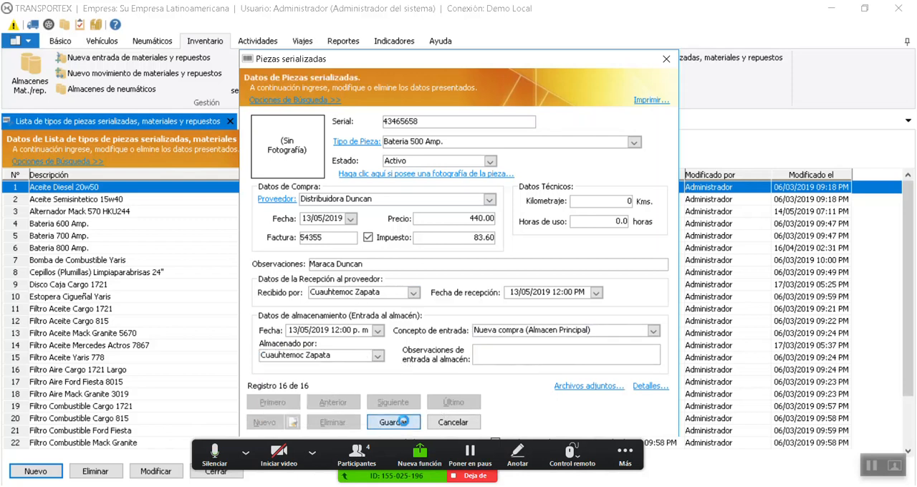
{"action": "left_click", "coordinate": [542, 302]}
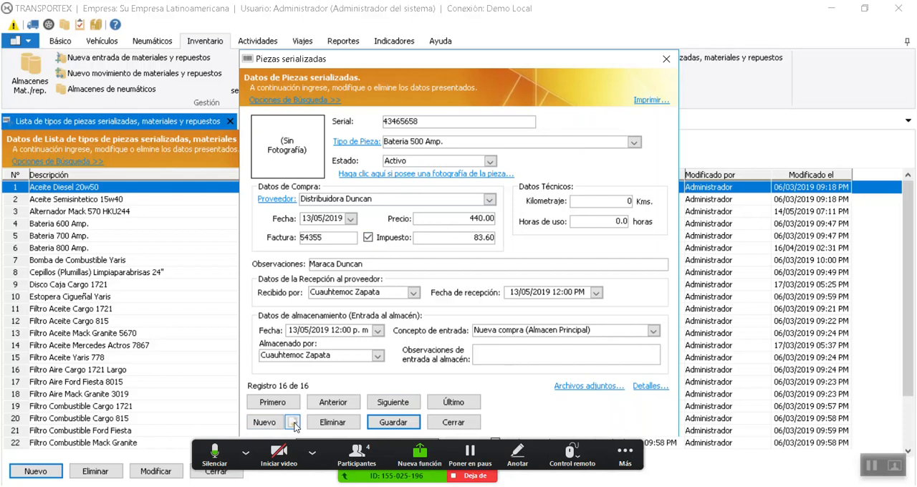
Create a copy of the current part record with serial 87686767 and save it
{"action": "left_click_drag", "start_coordinate": [427, 59], "coordinate": [433, 40]}
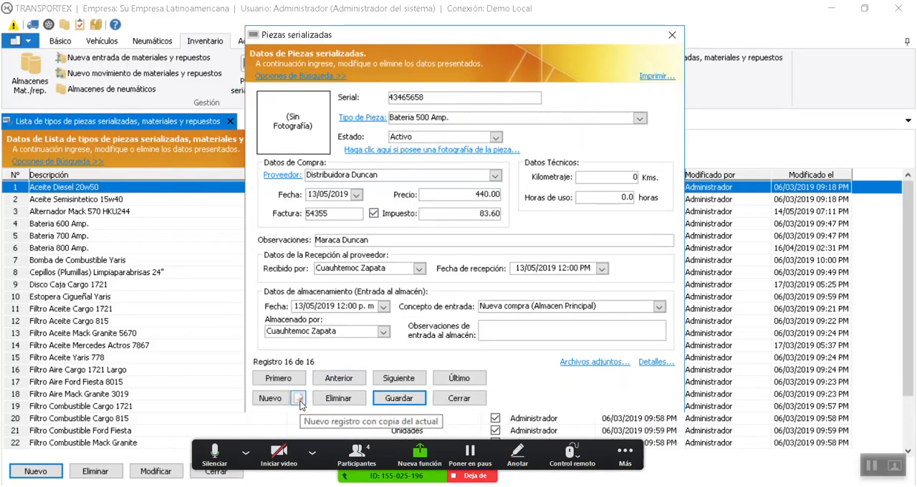
{"action": "left_click", "coordinate": [298, 398]}
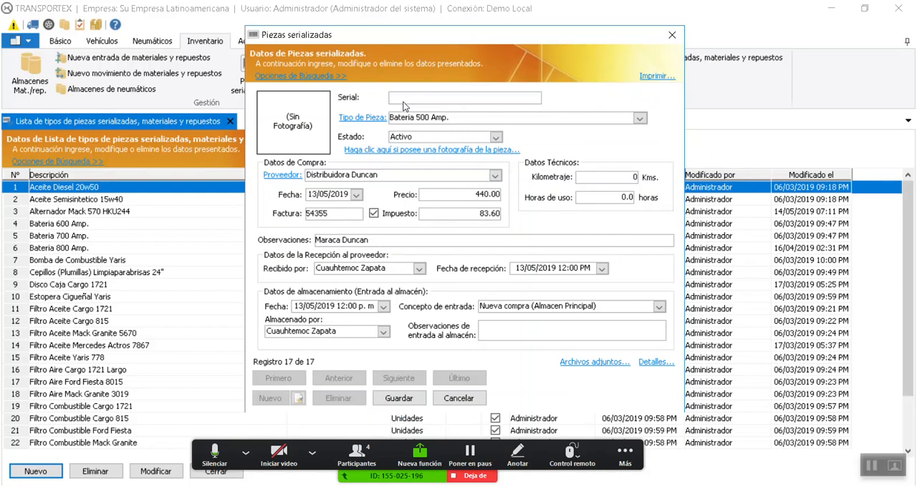
{"action": "type", "text": "87686767"}
{"action": "left_click", "coordinate": [407, 399]}
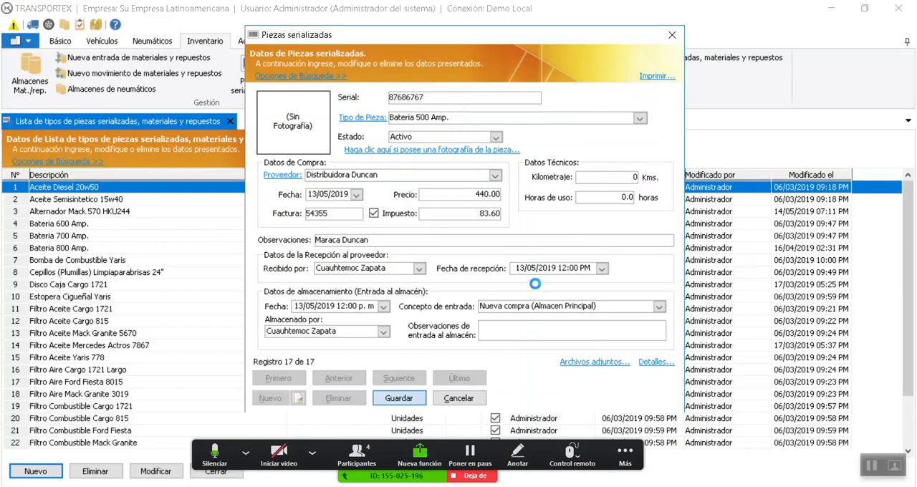
{"action": "left_click", "coordinate": [532, 302]}
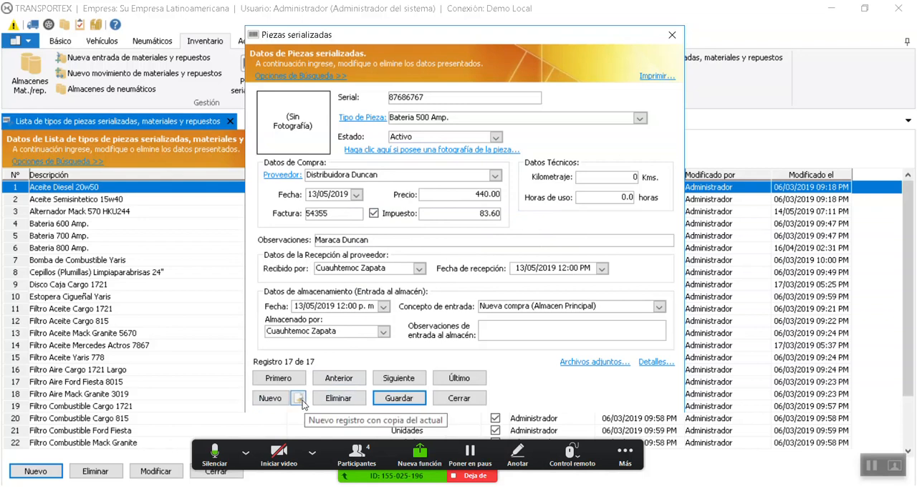
Check the part's photo selection, print and attached files options without adding anything
{"action": "left_click", "coordinate": [421, 156]}
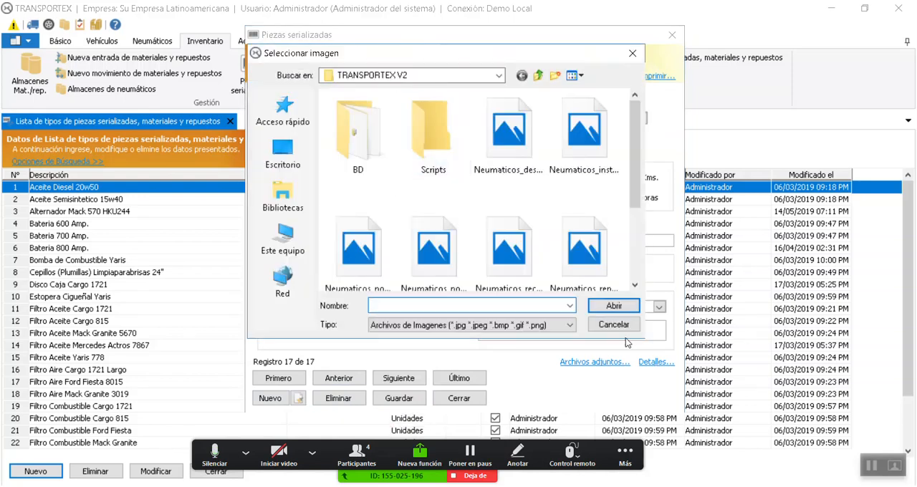
{"action": "left_click", "coordinate": [614, 324]}
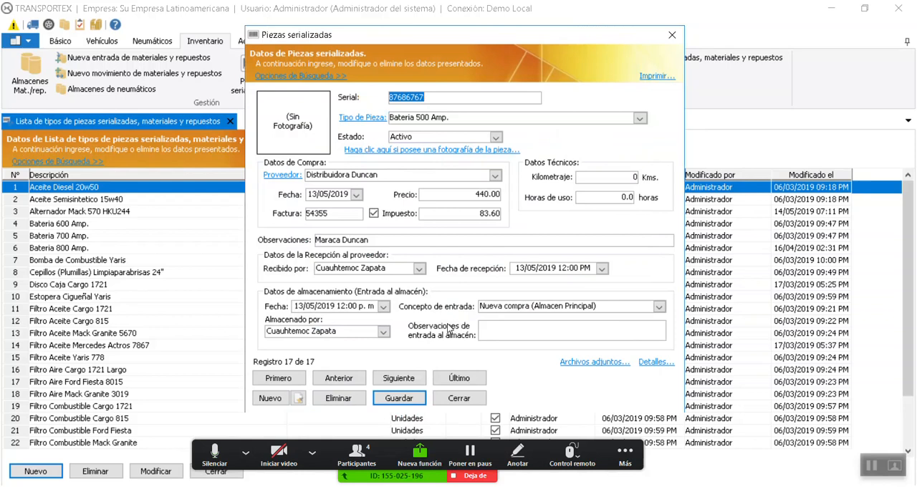
{"action": "left_click", "coordinate": [658, 77]}
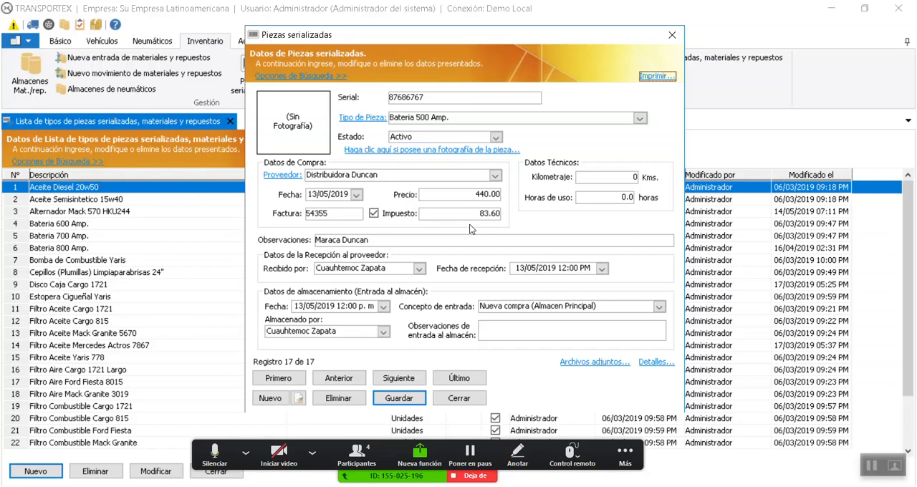
{"action": "left_click", "coordinate": [608, 366]}
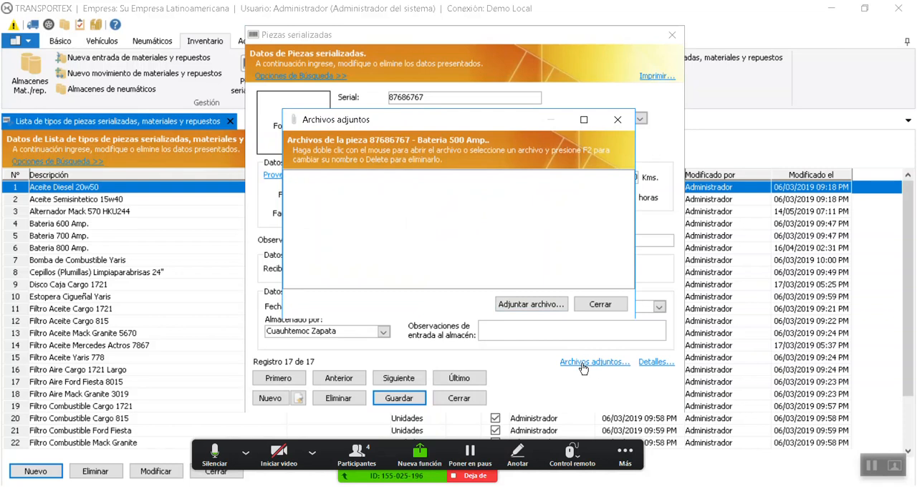
{"action": "left_click", "coordinate": [594, 305]}
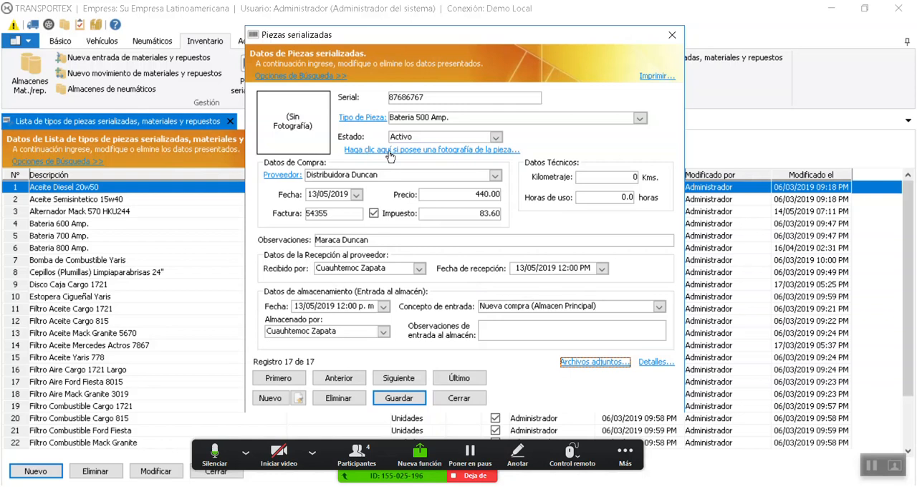
Examine the part's basic data, technical data, location, history and photograph in its details, and close them
{"action": "left_click", "coordinate": [658, 362]}
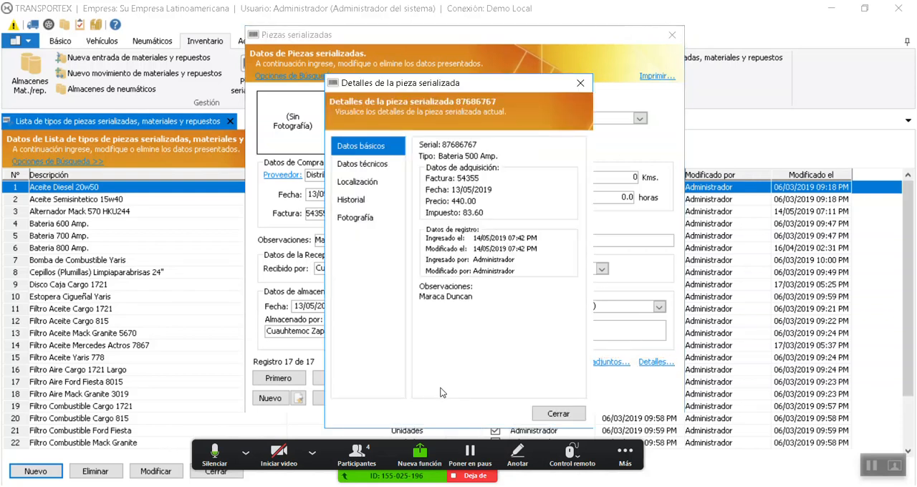
{"action": "left_click", "coordinate": [376, 164]}
{"action": "left_click", "coordinate": [376, 149]}
{"action": "left_click", "coordinate": [390, 169]}
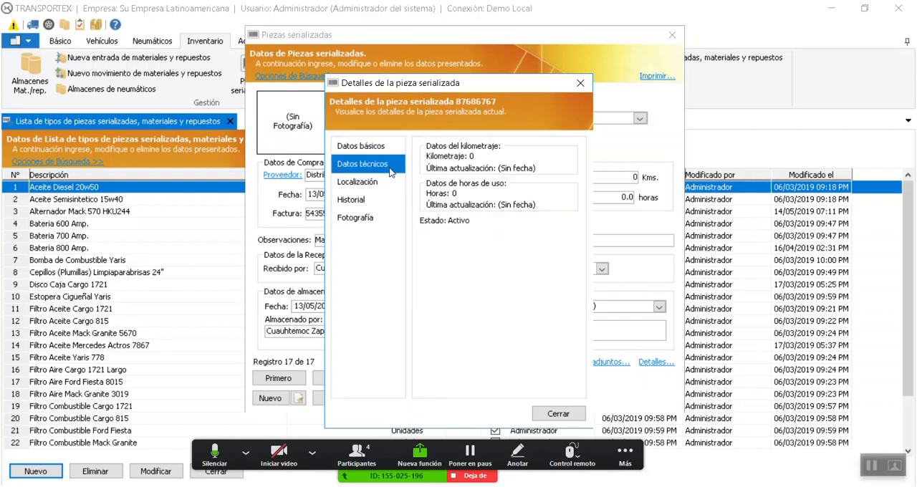
{"action": "left_click", "coordinate": [347, 187]}
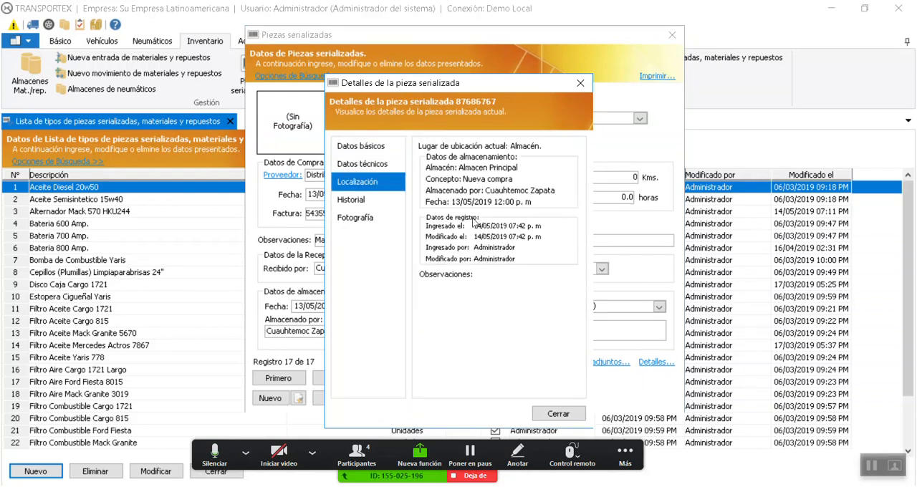
{"action": "left_click", "coordinate": [367, 201]}
{"action": "left_click", "coordinate": [366, 219]}
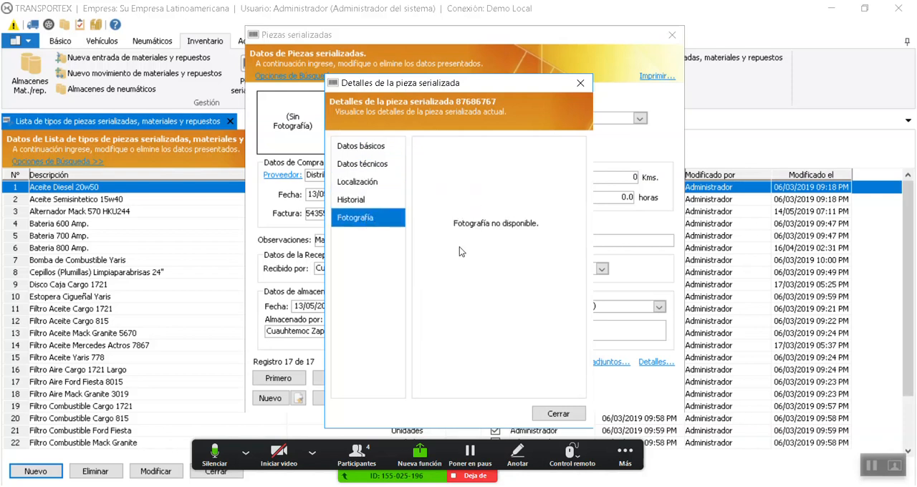
{"action": "left_click", "coordinate": [559, 415]}
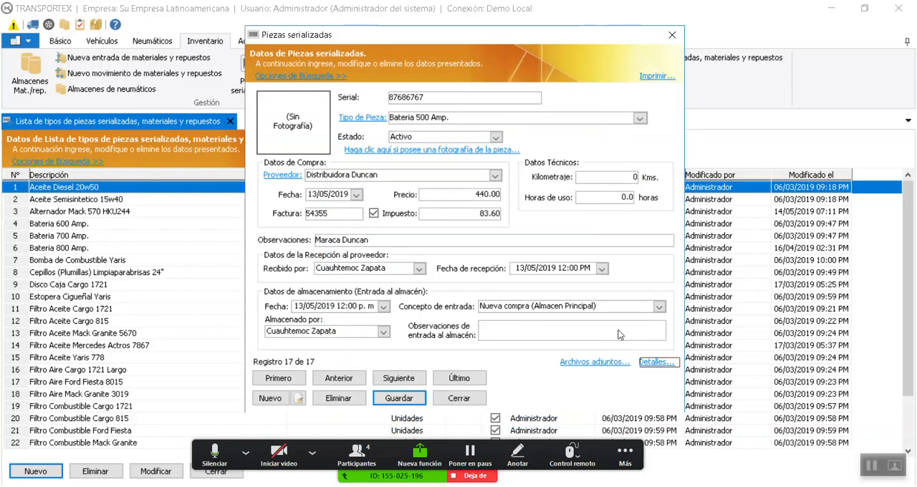
Reopen the part's details to view the available history categories, and close them
{"action": "left_click", "coordinate": [649, 363]}
{"action": "left_click", "coordinate": [369, 200]}
{"action": "left_click", "coordinate": [574, 145]}
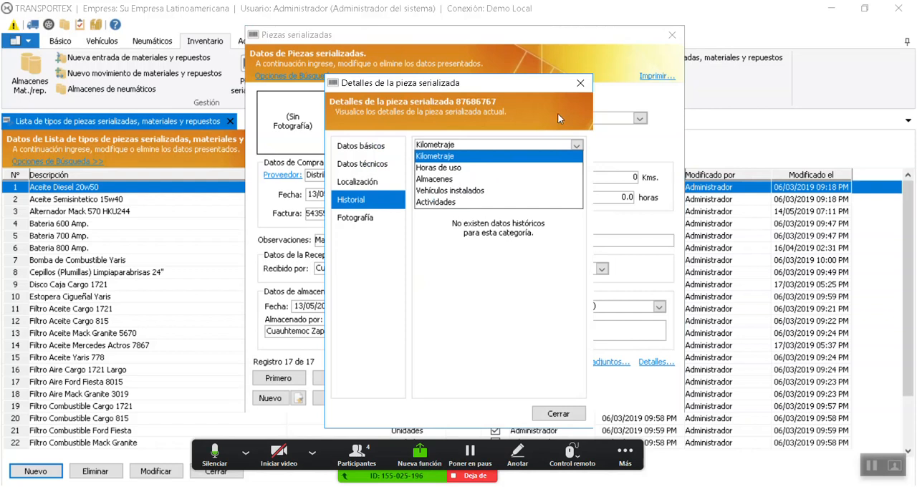
{"action": "left_click", "coordinate": [581, 84]}
{"action": "left_click", "coordinate": [581, 84]}
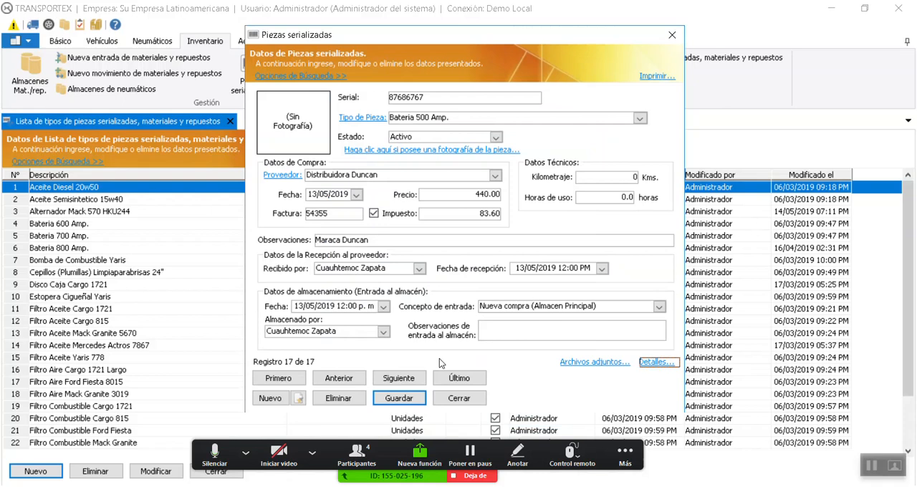
Close the part record and the part types list, and review the mileage and useful life columns in the serialized parts list
{"action": "left_click", "coordinate": [461, 399]}
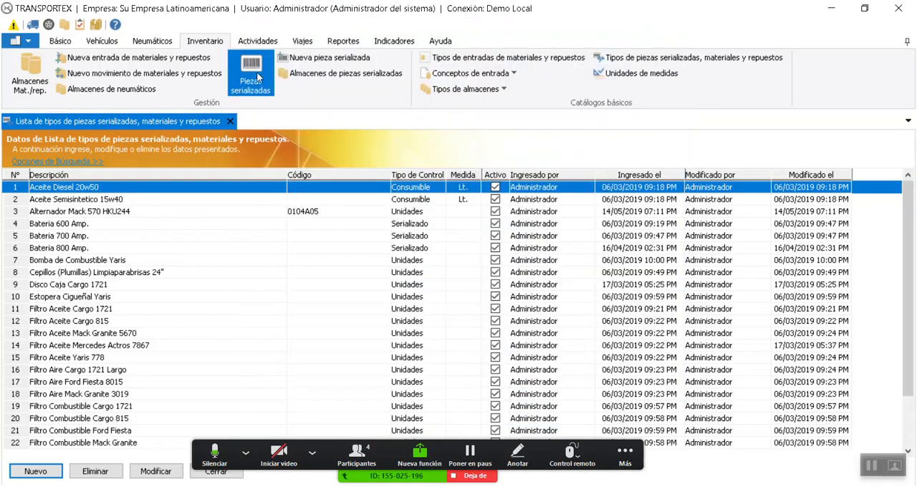
{"action": "left_click", "coordinate": [230, 121]}
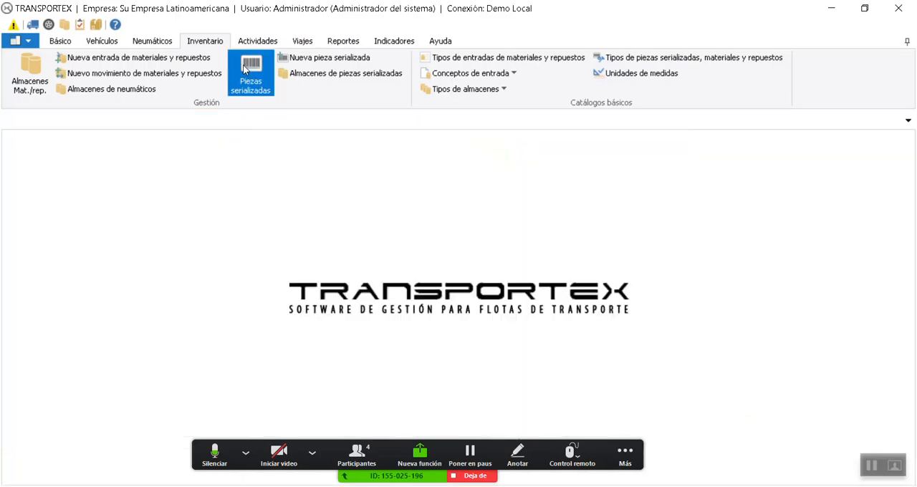
{"action": "left_click", "coordinate": [252, 75]}
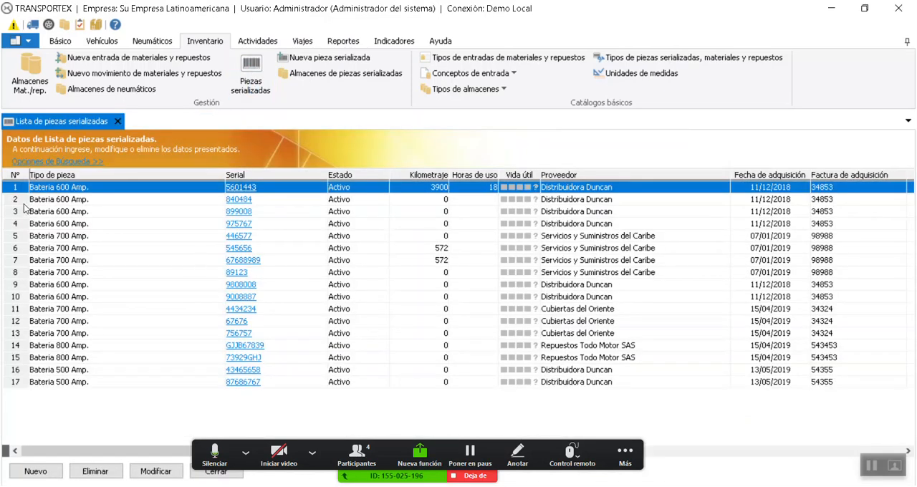
{"action": "left_click", "coordinate": [96, 224]}
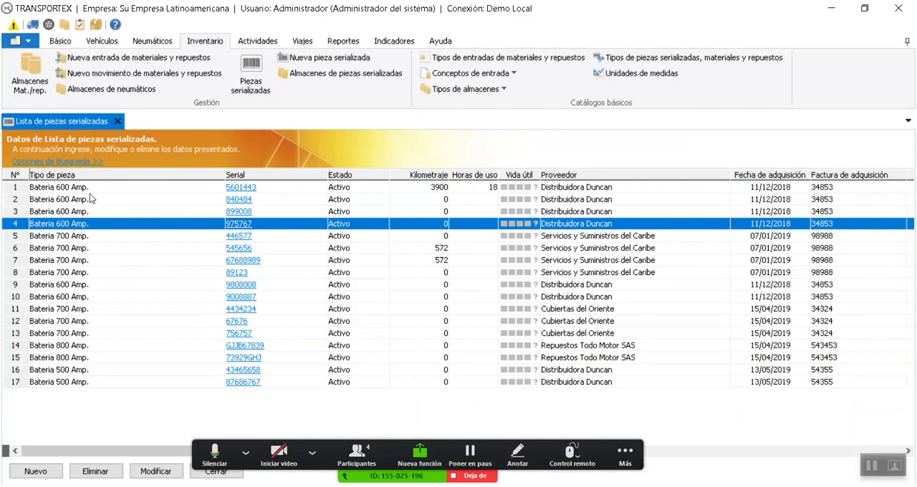
{"action": "left_click", "coordinate": [455, 201]}
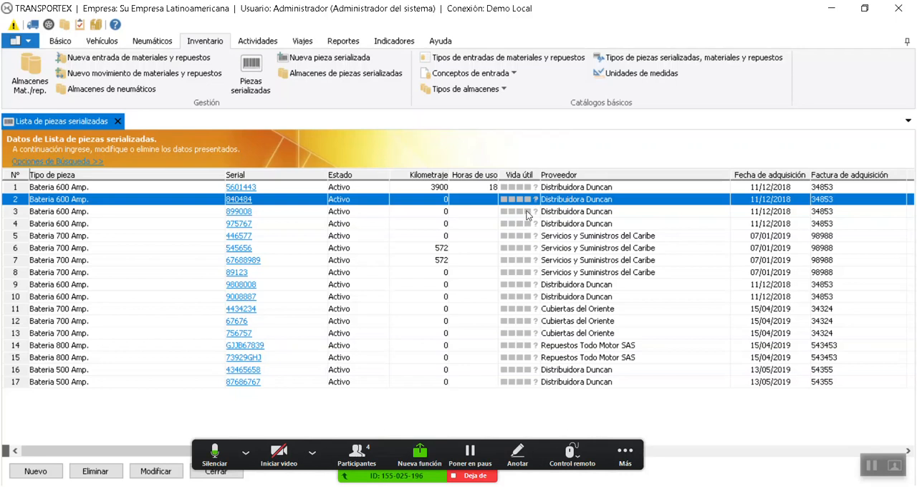
{"action": "left_click", "coordinate": [527, 286]}
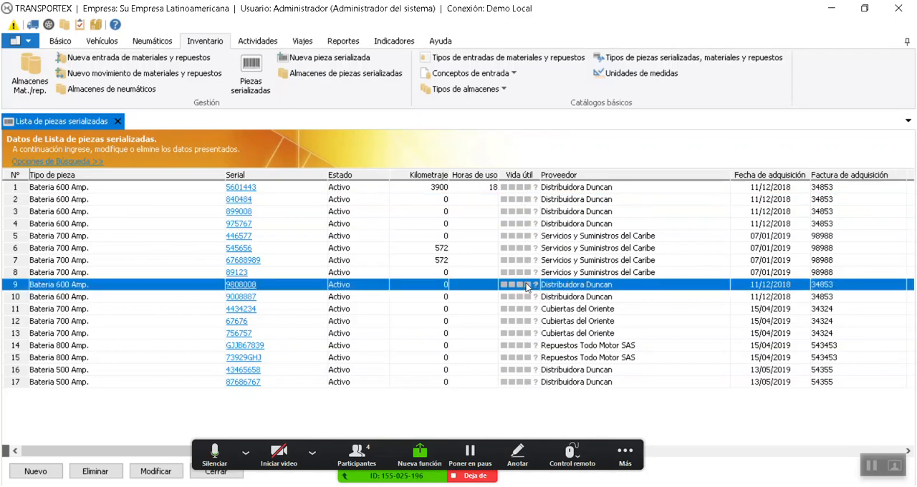
Search the serialized parts list for part types (Tipo de pieza) containing 600, review the matching batteries, and close the list
{"action": "left_click", "coordinate": [528, 251]}
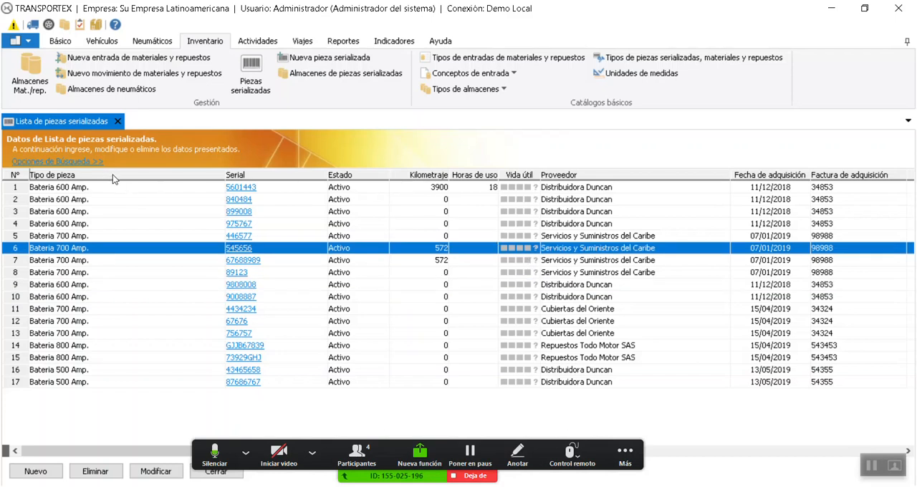
{"action": "left_click", "coordinate": [85, 162]}
{"action": "left_click", "coordinate": [82, 180]}
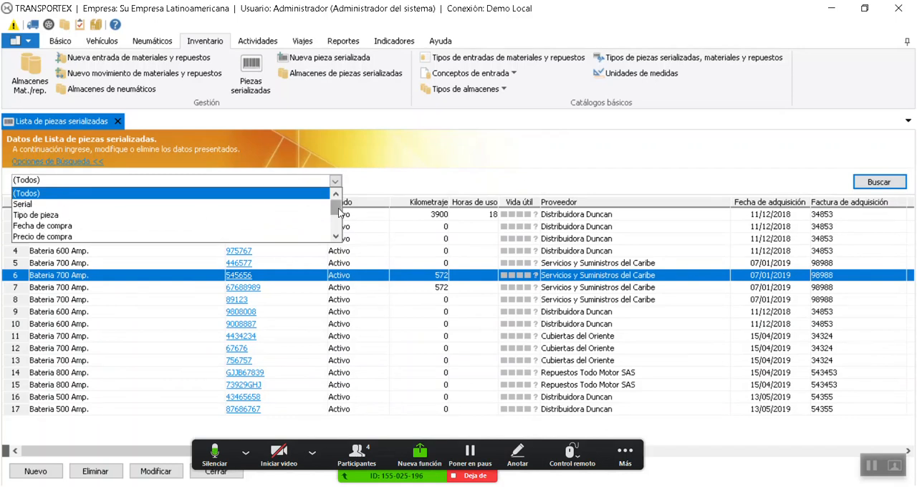
{"action": "left_click_drag", "start_coordinate": [338, 212], "coordinate": [341, 212]}
{"action": "left_click", "coordinate": [35, 215]}
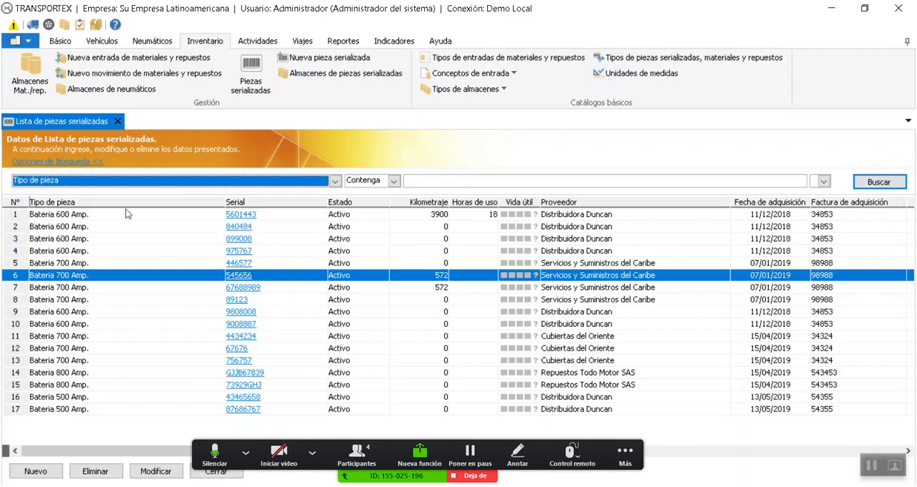
{"action": "left_click", "coordinate": [430, 185]}
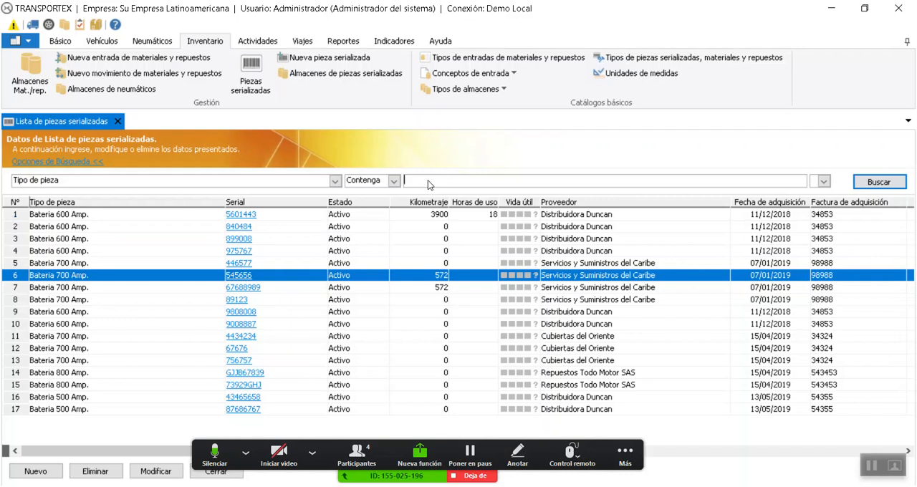
{"action": "type", "text": "600"}
{"action": "key", "text": "Return"}
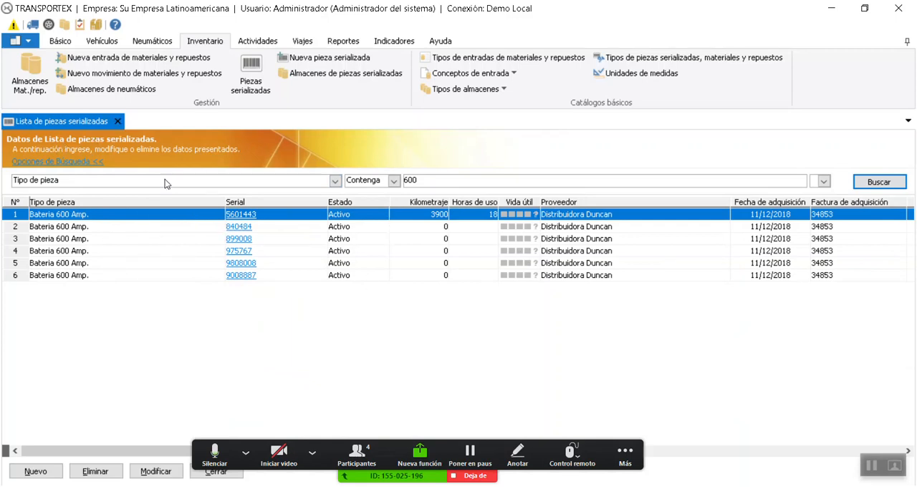
{"action": "left_click", "coordinate": [118, 122]}
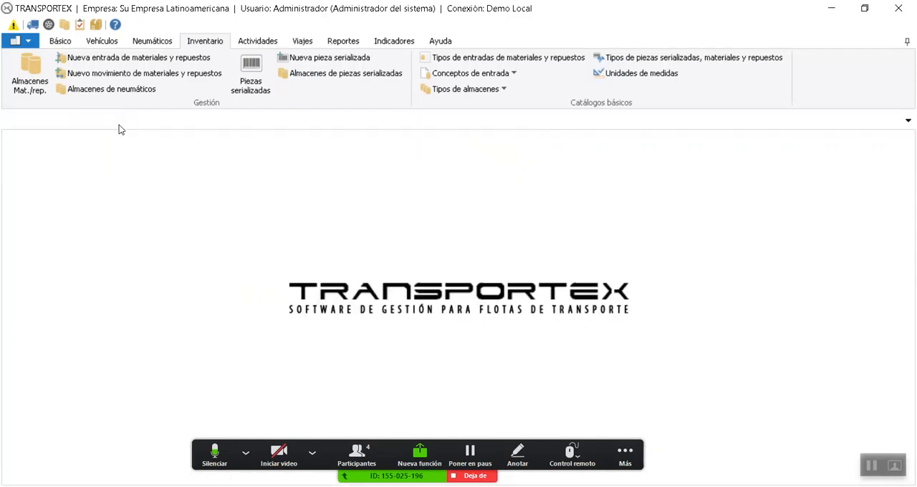
Start a serialized parts warehouse entry with the storing employee selected and Disponible para repuesto (Almacen Auxiliar) as the entry concept
{"action": "left_click", "coordinate": [322, 75]}
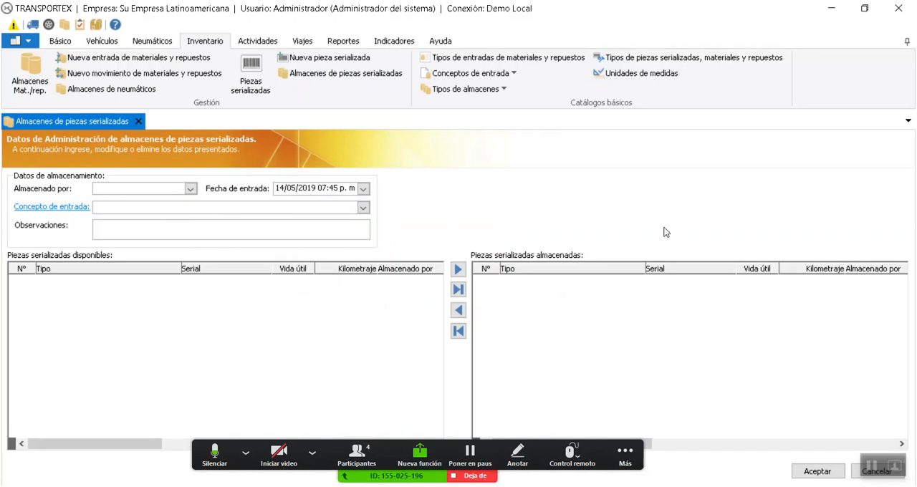
{"action": "left_click", "coordinate": [190, 188]}
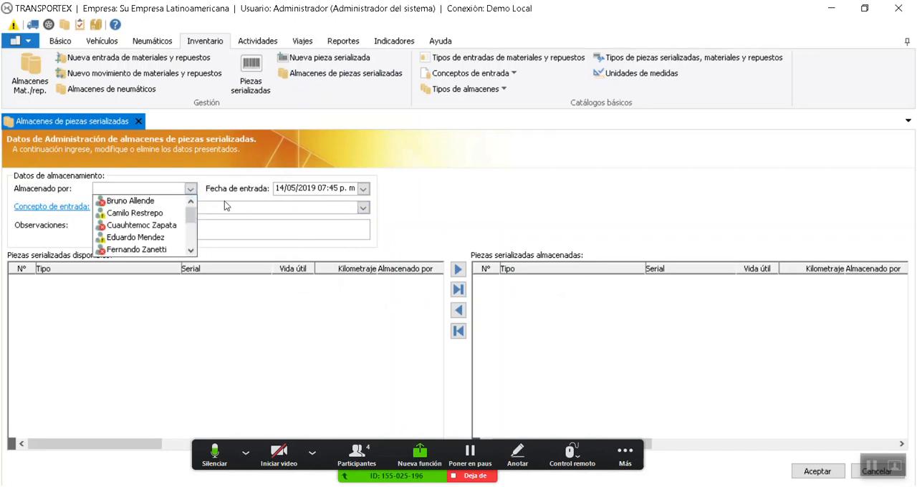
{"action": "left_click", "coordinate": [134, 201]}
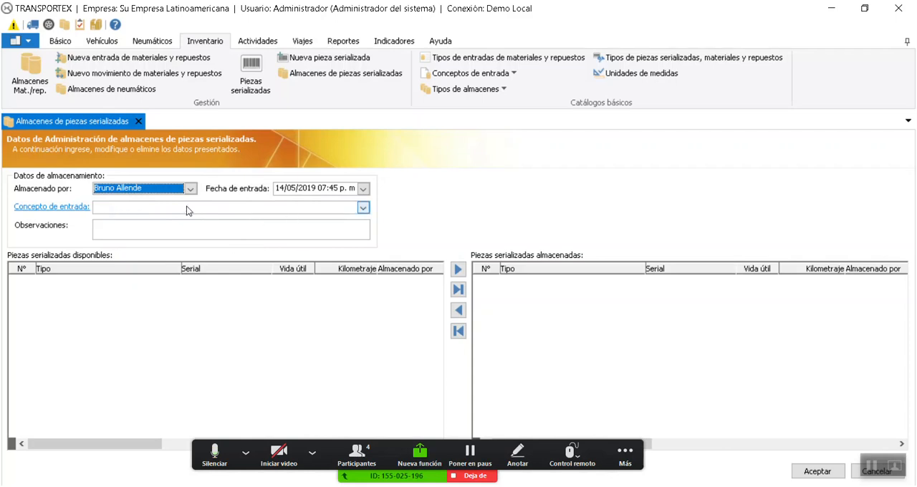
{"action": "left_click", "coordinate": [364, 207]}
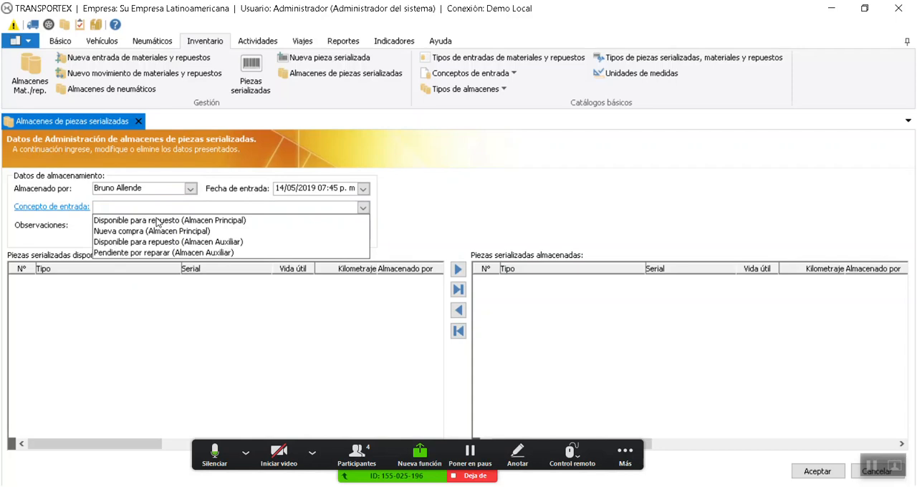
{"action": "left_click", "coordinate": [248, 230]}
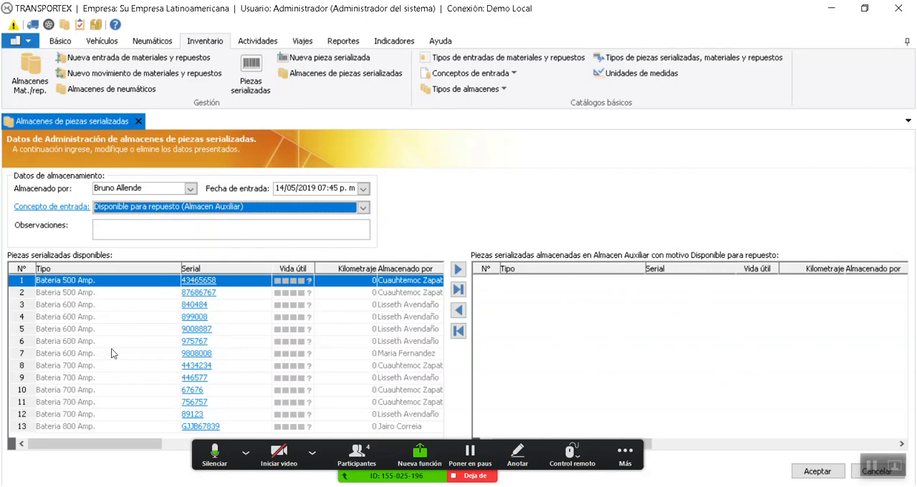
Transfer the Bateria 600 Amp. with serial 899008 to the stored parts of Almacen Auxiliar, save the movement, and close the warehouse form
{"action": "left_click", "coordinate": [89, 309]}
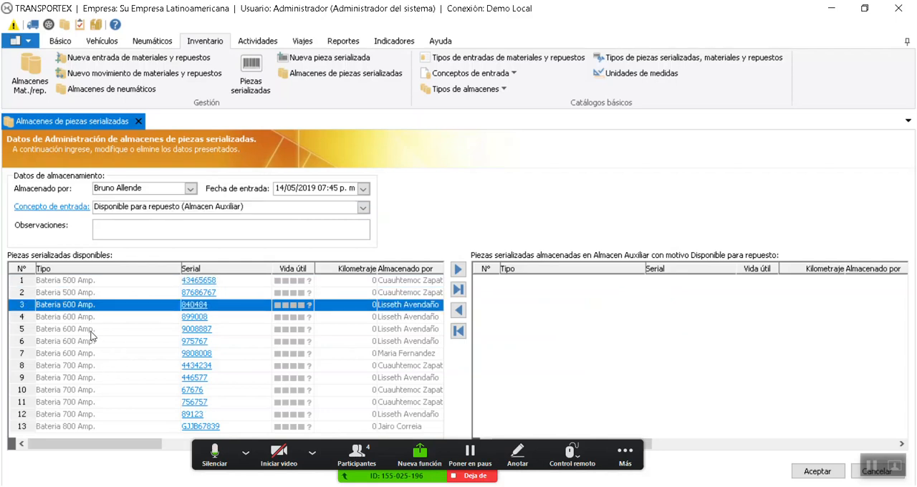
{"action": "left_click_drag", "start_coordinate": [102, 444], "coordinate": [72, 432]}
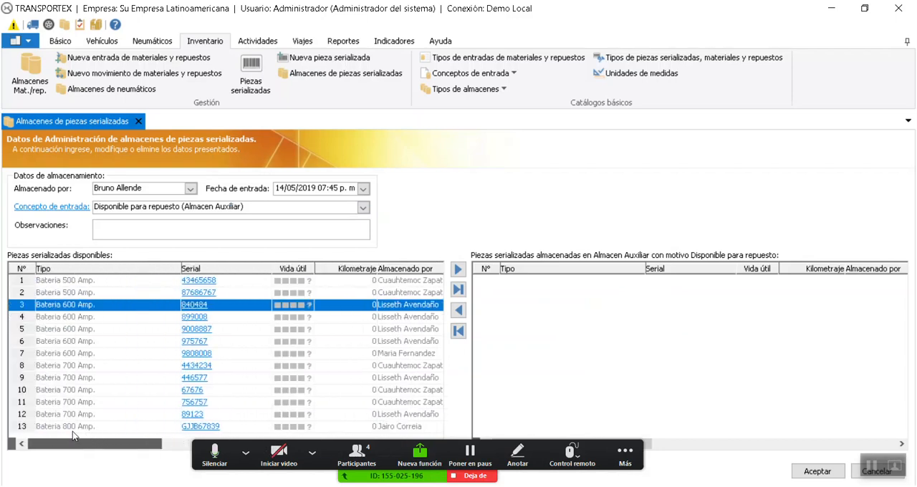
{"action": "left_click", "coordinate": [84, 320]}
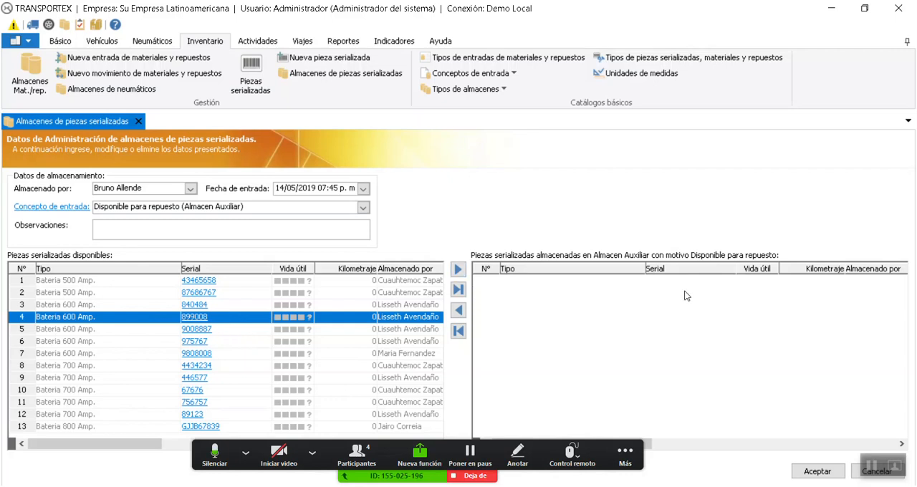
{"action": "left_click", "coordinate": [458, 269]}
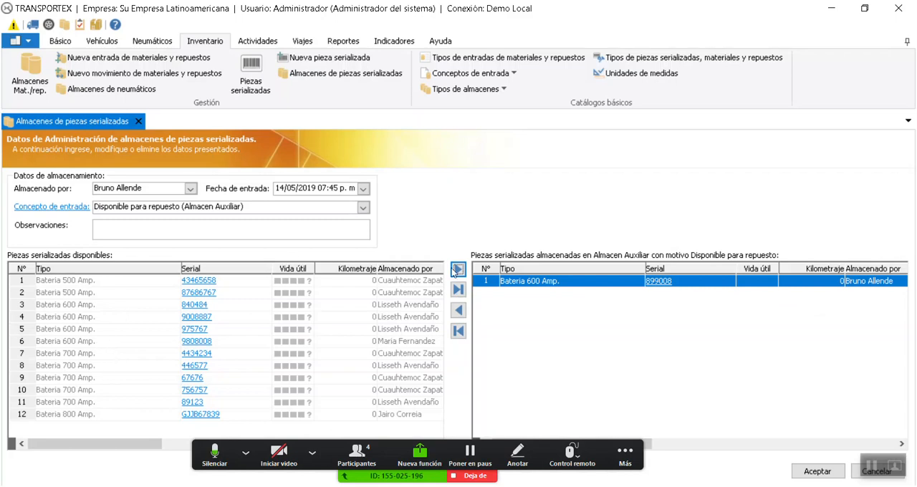
{"action": "left_click", "coordinate": [817, 471]}
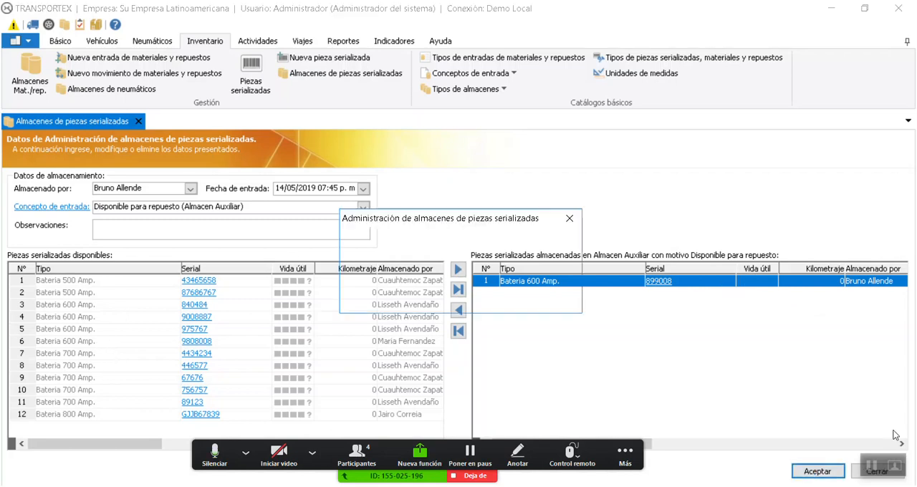
{"action": "left_click", "coordinate": [544, 298]}
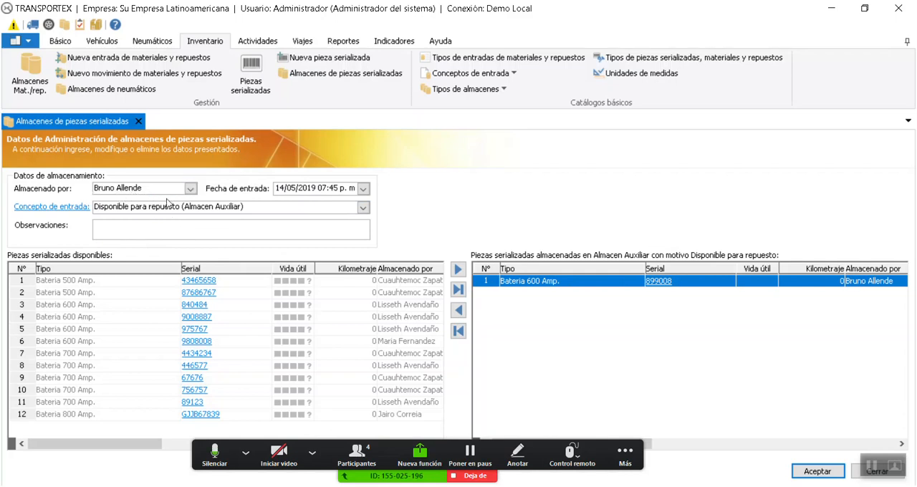
{"action": "left_click", "coordinate": [838, 470]}
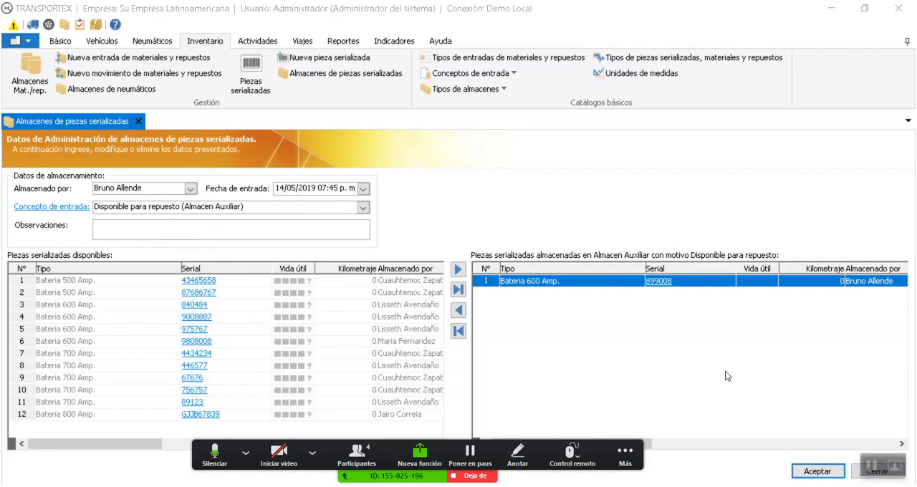
{"action": "left_click", "coordinate": [137, 122]}
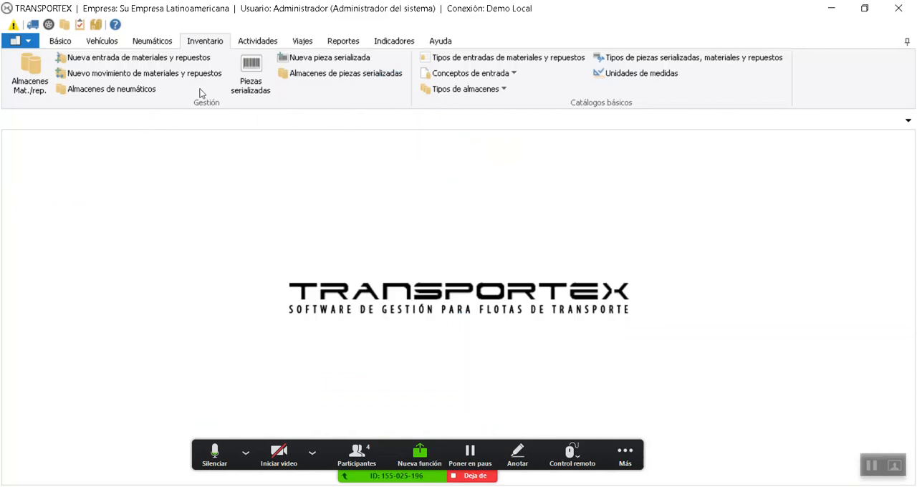
Generate the Entradas de materiales y repuestos report from 01/04/2019 to 14/05/2019 for Su Empresa Latinoamericana, review its entries, and close it
{"action": "left_click", "coordinate": [337, 44]}
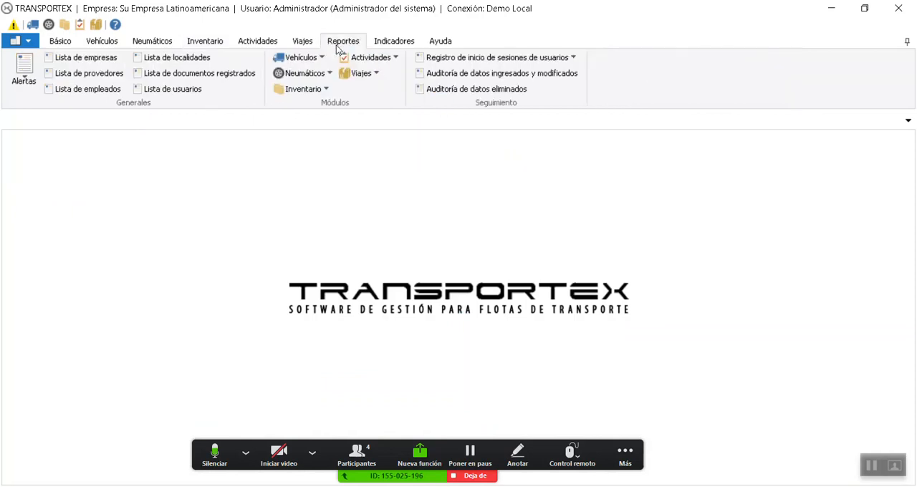
{"action": "left_click", "coordinate": [318, 90]}
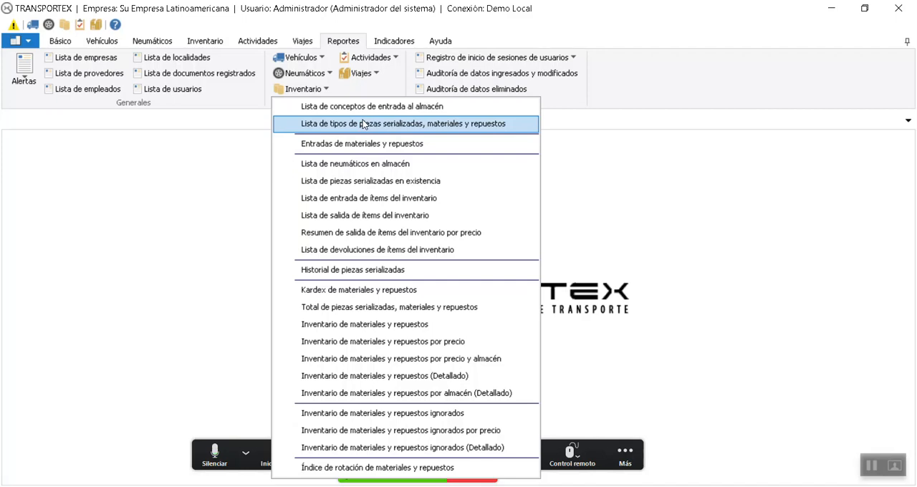
{"action": "left_click", "coordinate": [409, 149]}
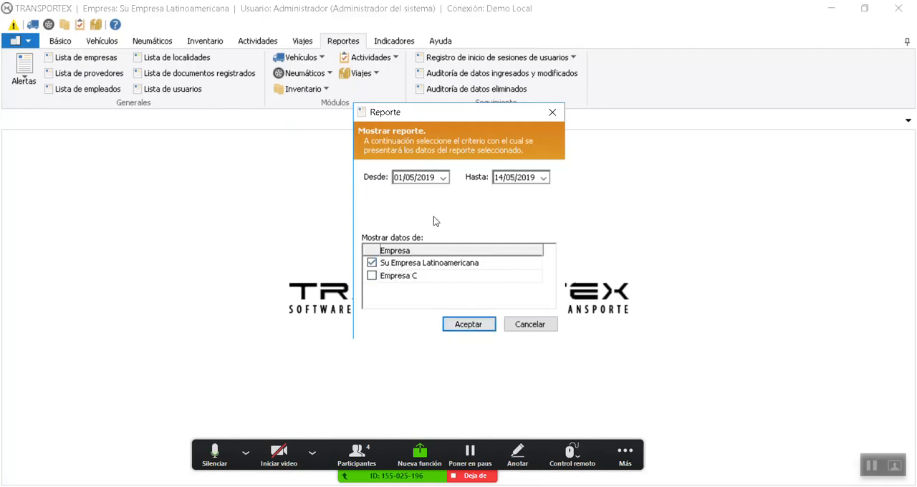
{"action": "left_click", "coordinate": [413, 180]}
{"action": "type", "text": "4"}
{"action": "left_click", "coordinate": [469, 324]}
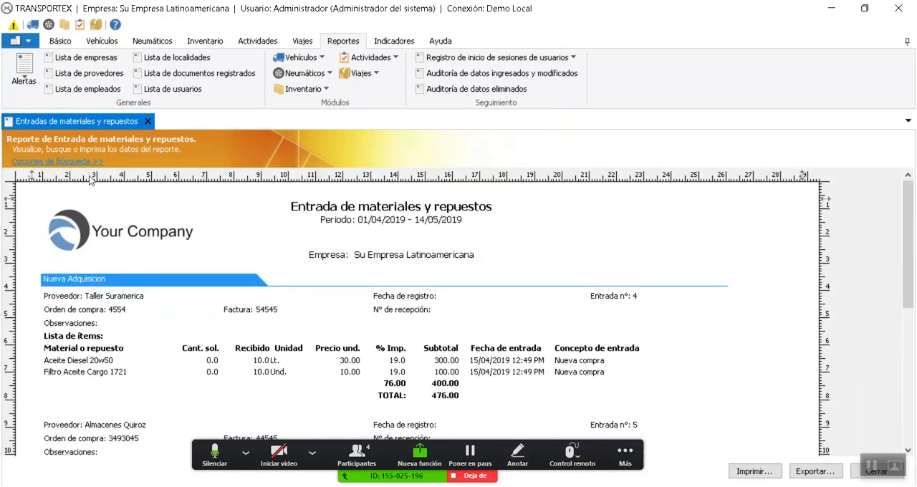
{"action": "scroll", "coordinate": [470, 368], "scroll_direction": "down", "scroll_amount": 5}
{"action": "scroll", "coordinate": [470, 366], "scroll_direction": "up", "scroll_amount": 5}
{"action": "left_click", "coordinate": [148, 121]}
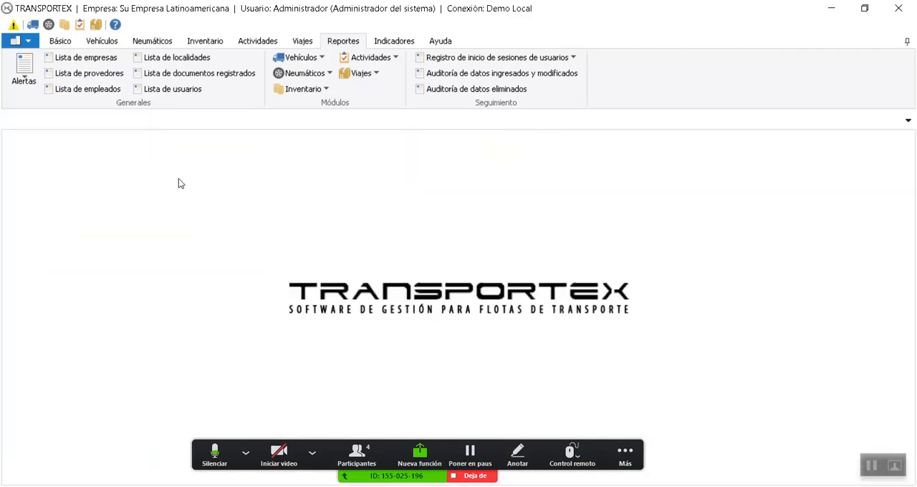
Generate the inventory report Lista de piezas serializadas en existencia
{"action": "left_click", "coordinate": [305, 88]}
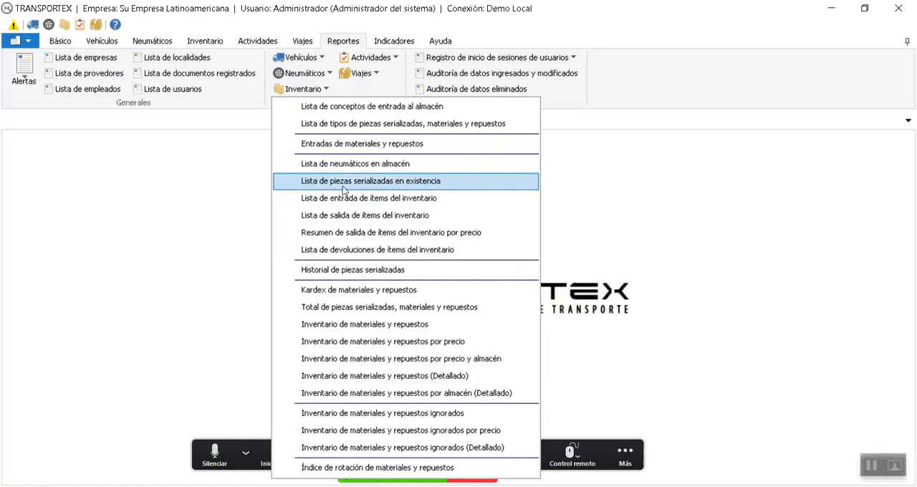
{"action": "left_click", "coordinate": [421, 184]}
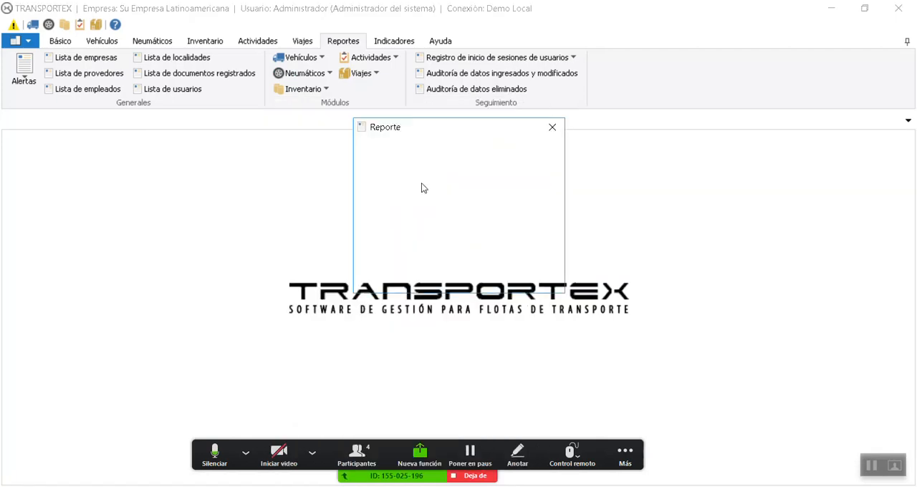
{"action": "left_click", "coordinate": [464, 280]}
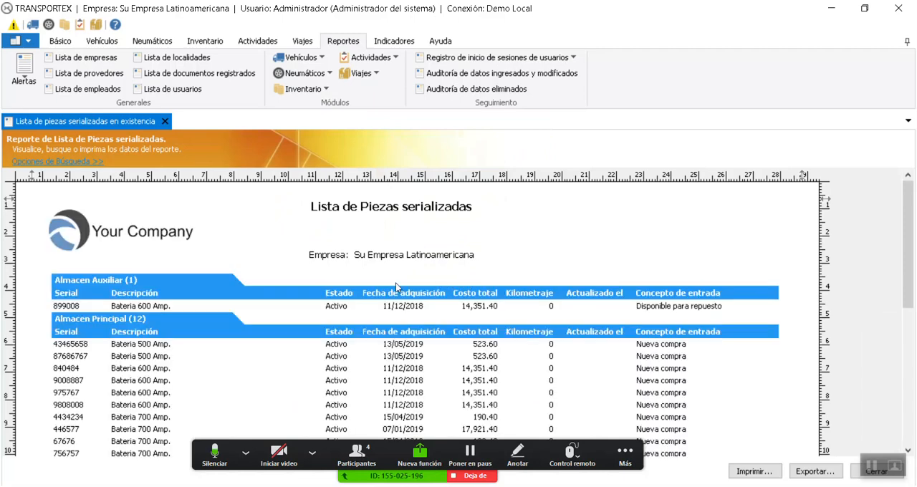
Examine the serialized parts listed per warehouse and per vehicle, with their costs, mileage and locations, and close the report
{"action": "scroll", "coordinate": [395, 283], "scroll_direction": "down", "scroll_amount": 5}
{"action": "scroll", "coordinate": [395, 284], "scroll_direction": "up", "scroll_amount": 5}
{"action": "scroll", "coordinate": [416, 287], "scroll_direction": "down", "scroll_amount": 3}
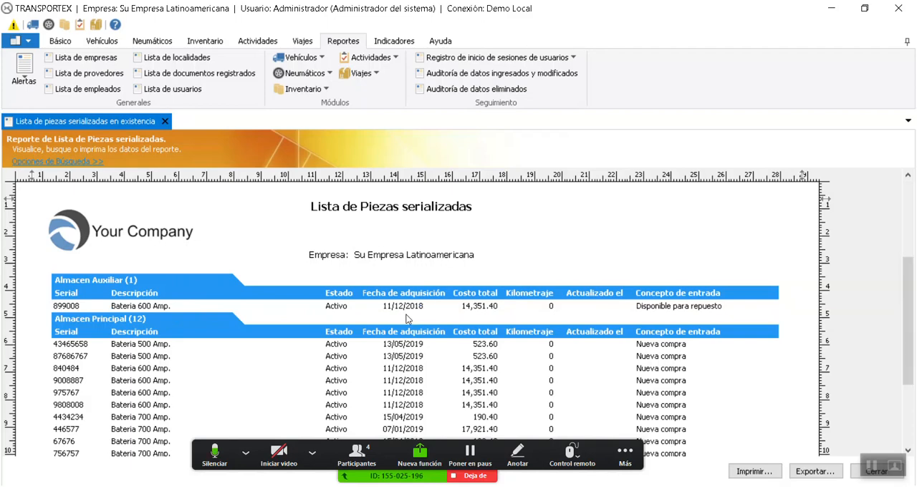
{"action": "scroll", "coordinate": [237, 327], "scroll_direction": "up", "scroll_amount": 3}
{"action": "scroll", "coordinate": [356, 314], "scroll_direction": "down", "scroll_amount": 3}
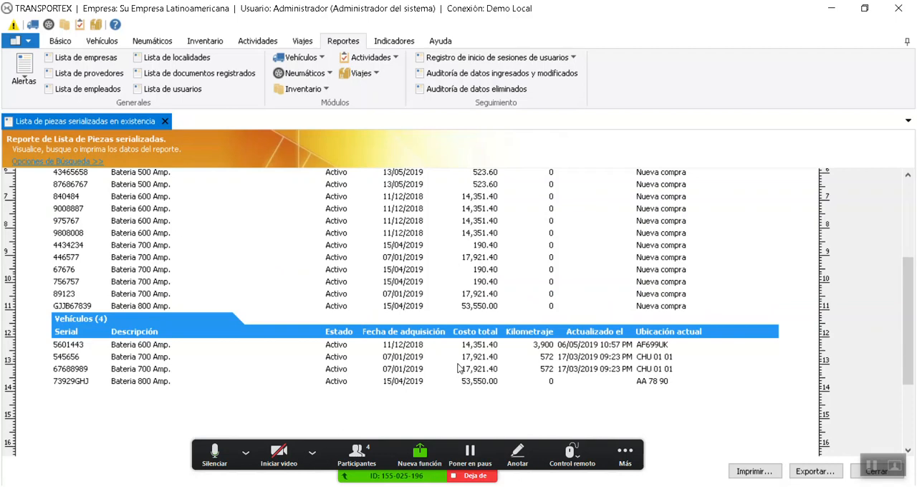
{"action": "scroll", "coordinate": [456, 344], "scroll_direction": "down", "scroll_amount": 3}
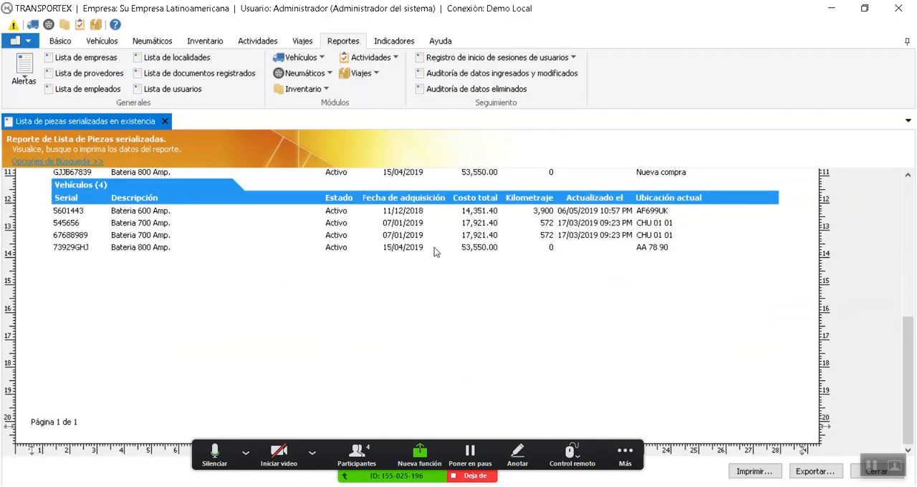
{"action": "scroll", "coordinate": [442, 263], "scroll_direction": "up", "scroll_amount": 4}
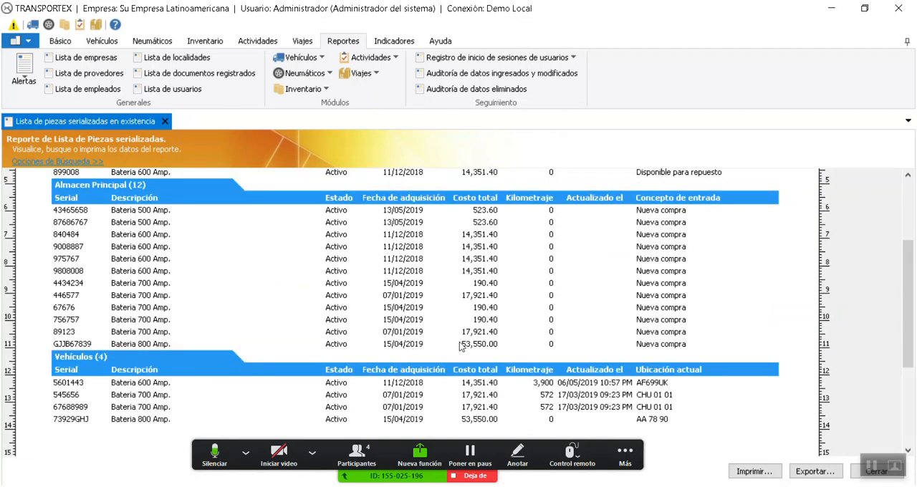
{"action": "scroll", "coordinate": [461, 347], "scroll_direction": "up", "scroll_amount": 3}
{"action": "scroll", "coordinate": [582, 349], "scroll_direction": "down", "scroll_amount": 7}
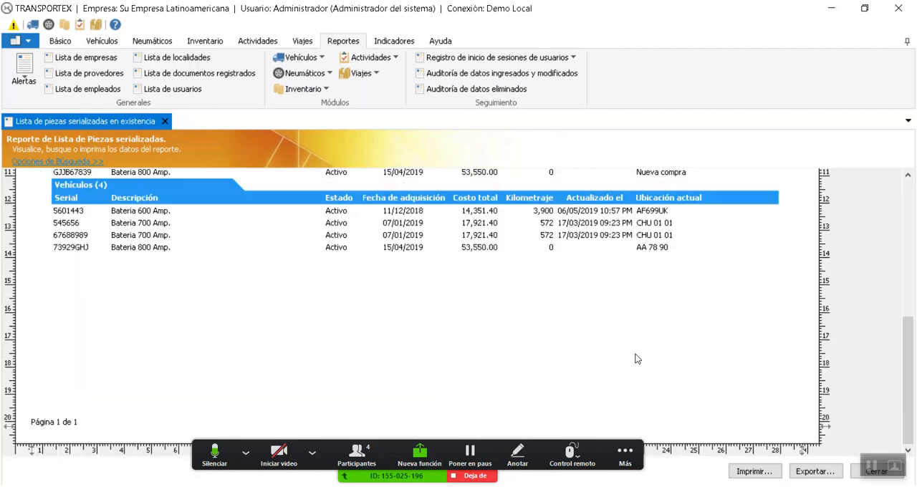
{"action": "scroll", "coordinate": [520, 284], "scroll_direction": "up", "scroll_amount": 6}
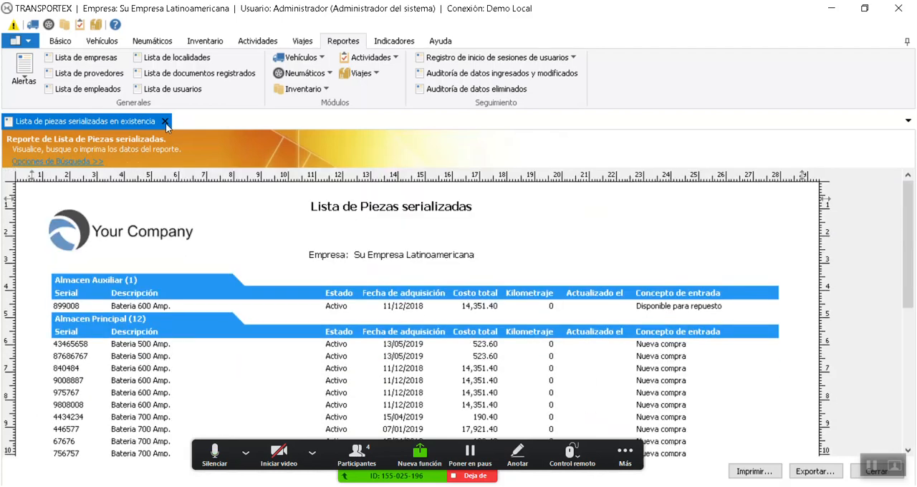
{"action": "left_click", "coordinate": [166, 123]}
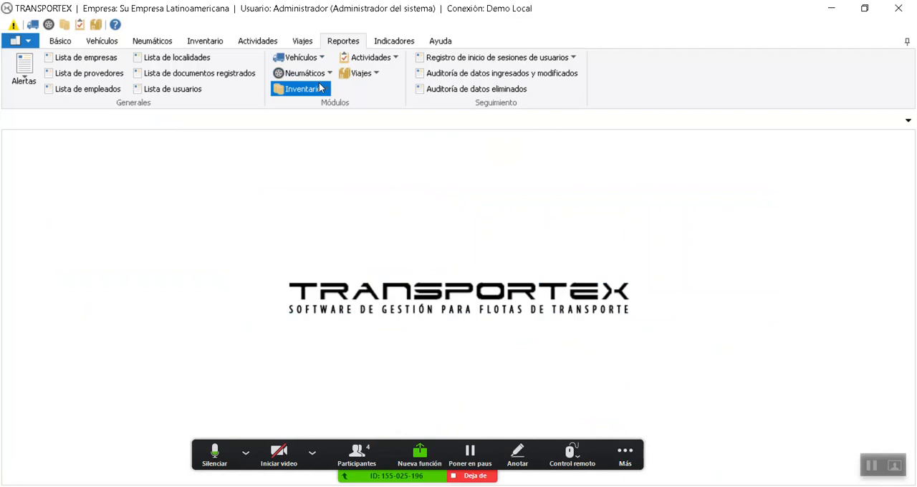
Generate the Historial de piezas serializadas report from 01/01/2019 to 14/05/2019, review the events of each battery, and close it
{"action": "left_click", "coordinate": [307, 89]}
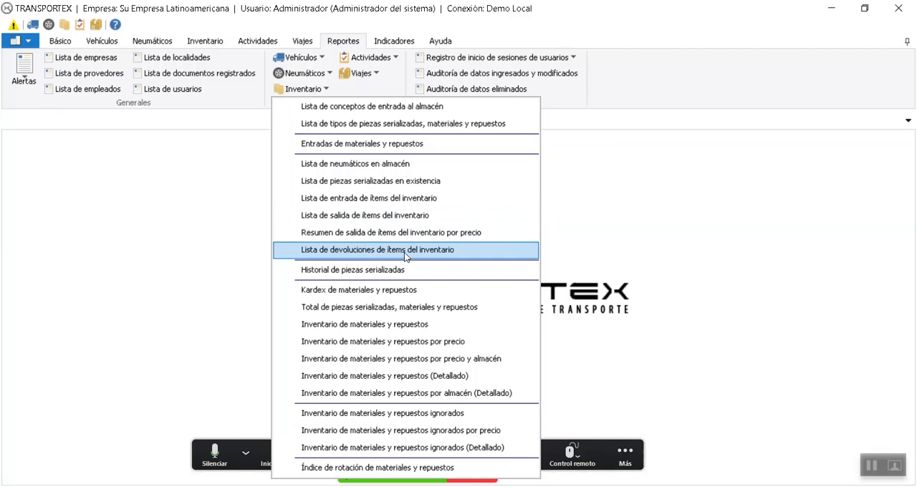
{"action": "left_click", "coordinate": [391, 270]}
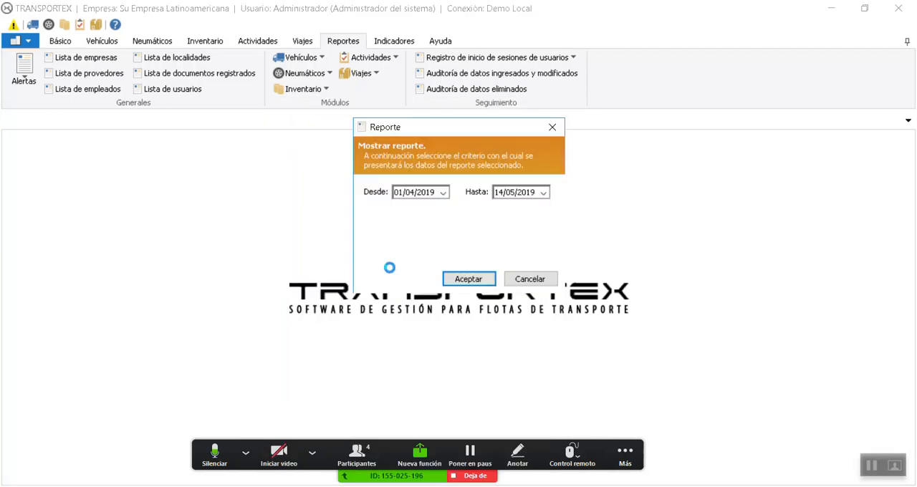
{"action": "left_click", "coordinate": [408, 194]}
{"action": "key", "text": "Return"}
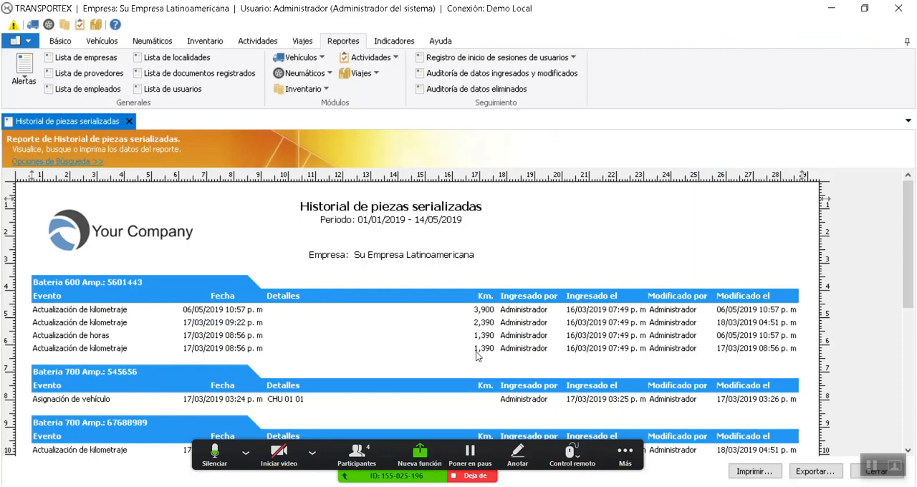
{"action": "scroll", "coordinate": [478, 356], "scroll_direction": "down", "scroll_amount": 4}
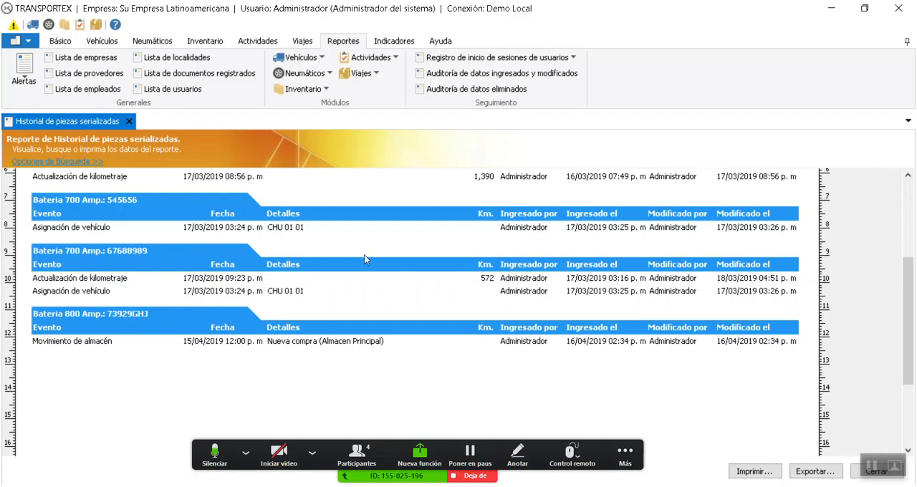
{"action": "left_click", "coordinate": [129, 121]}
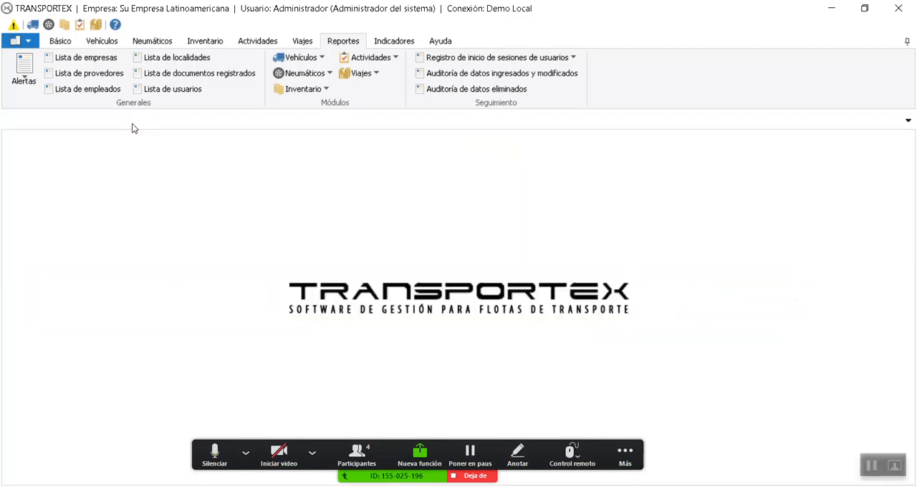
Generate the Kardex de materiales y repuestos report from 01/01/2008 to 14/05/2019 for Su Empresa Latinoamericana
{"action": "left_click", "coordinate": [325, 89]}
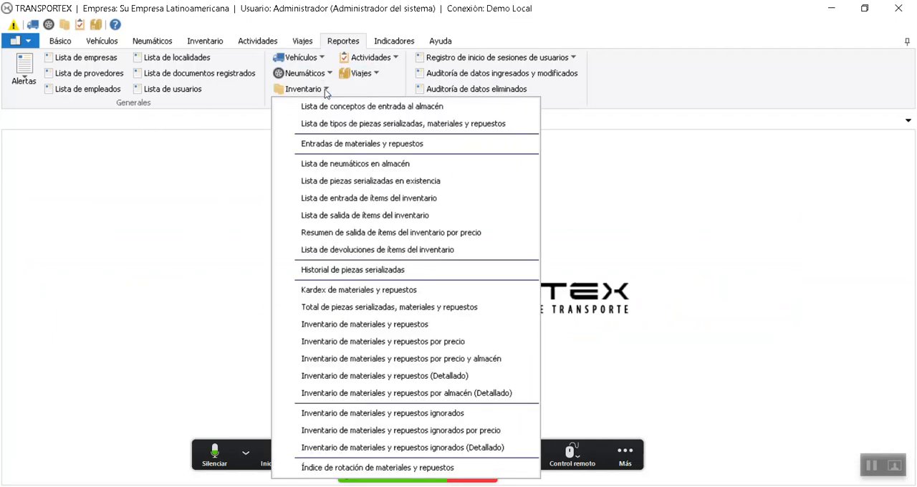
{"action": "left_click", "coordinate": [382, 290]}
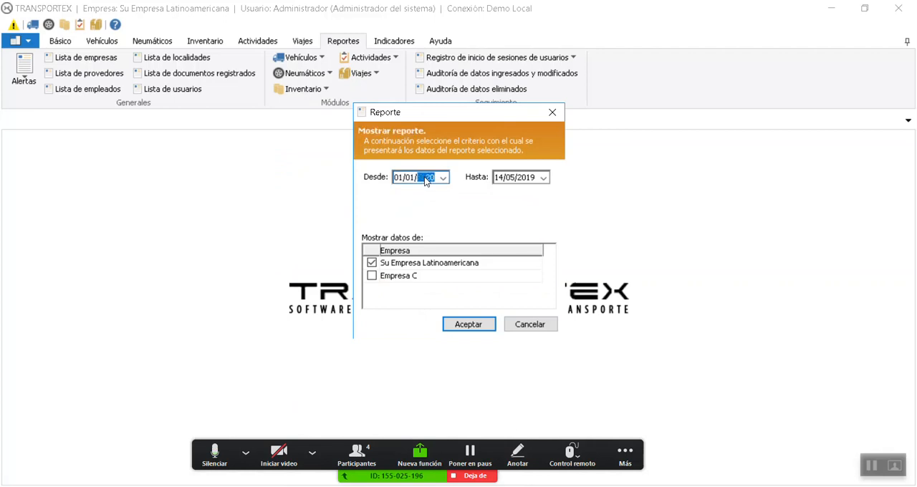
{"action": "key", "text": "Return"}
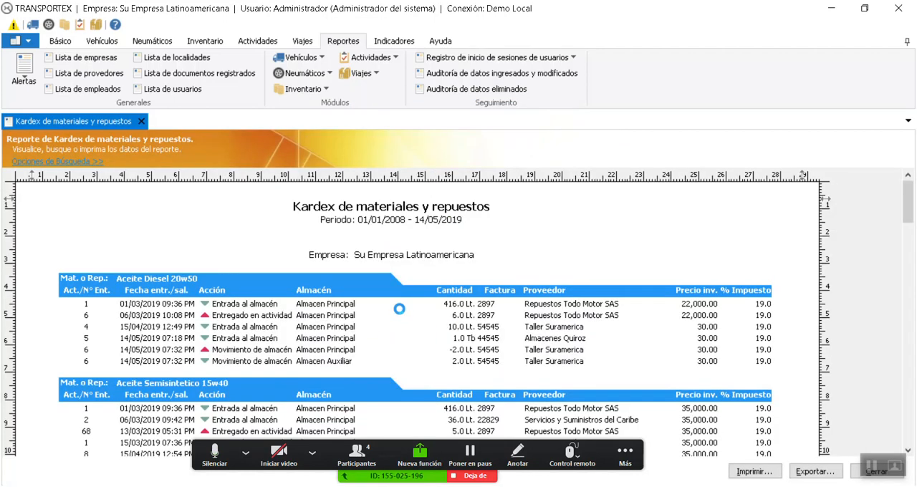
Filter the Kardex report to the items whose Descripción contains "aceite"
{"action": "left_click", "coordinate": [87, 162]}
{"action": "left_click", "coordinate": [104, 180]}
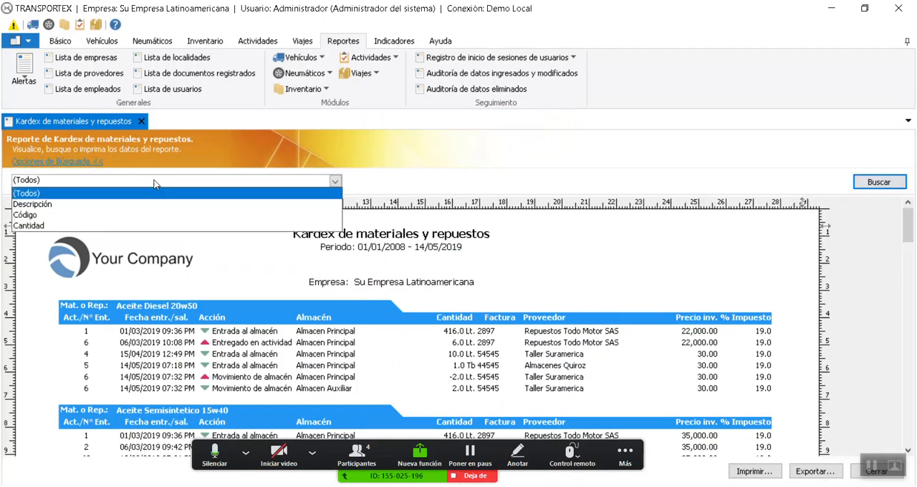
{"action": "left_click", "coordinate": [64, 205]}
{"action": "left_click", "coordinate": [441, 185]}
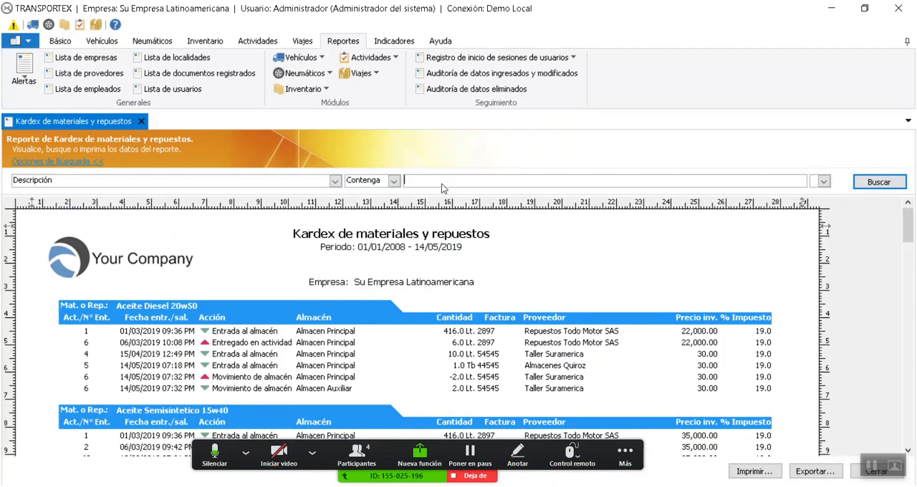
{"action": "type", "text": "aceite"}
{"action": "key", "text": "Return"}
Examine the warehouse entries, deliveries and movements of the oil items in the filtered Kardex, and close the report
{"action": "scroll", "coordinate": [326, 324], "scroll_direction": "down", "scroll_amount": 3}
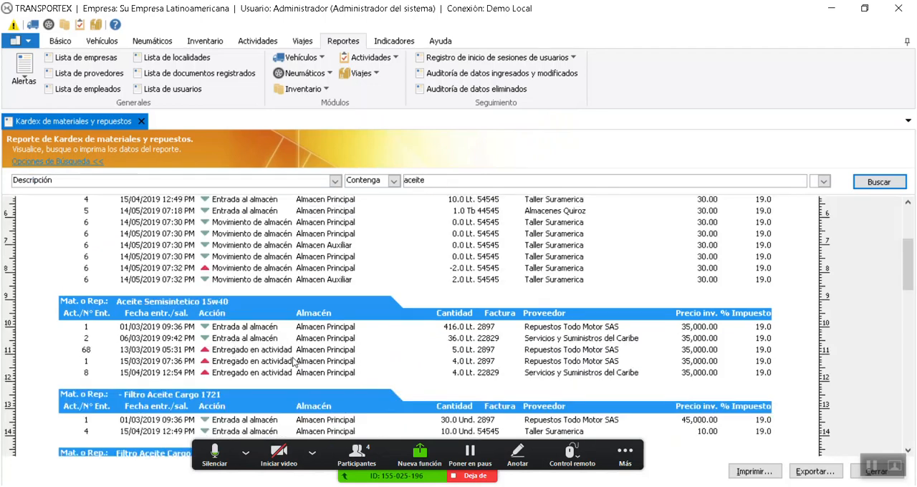
{"action": "scroll", "coordinate": [256, 337], "scroll_direction": "up", "scroll_amount": 3}
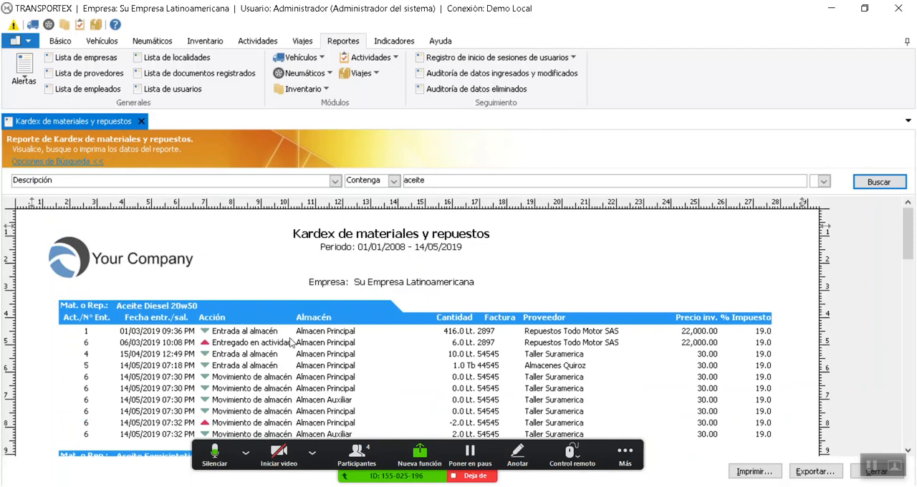
{"action": "left_click_drag", "start_coordinate": [907, 244], "coordinate": [907, 258]}
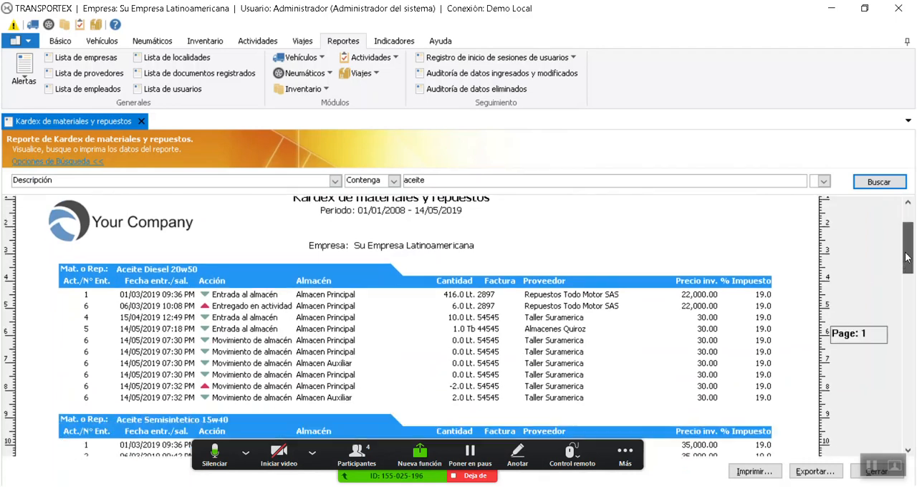
{"action": "scroll", "coordinate": [907, 258], "scroll_direction": "down", "scroll_amount": 1}
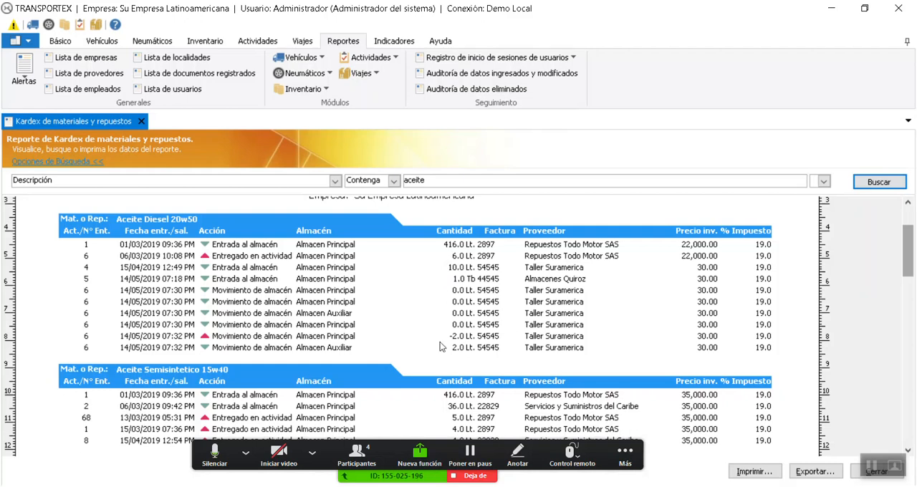
{"action": "left_click", "coordinate": [141, 121]}
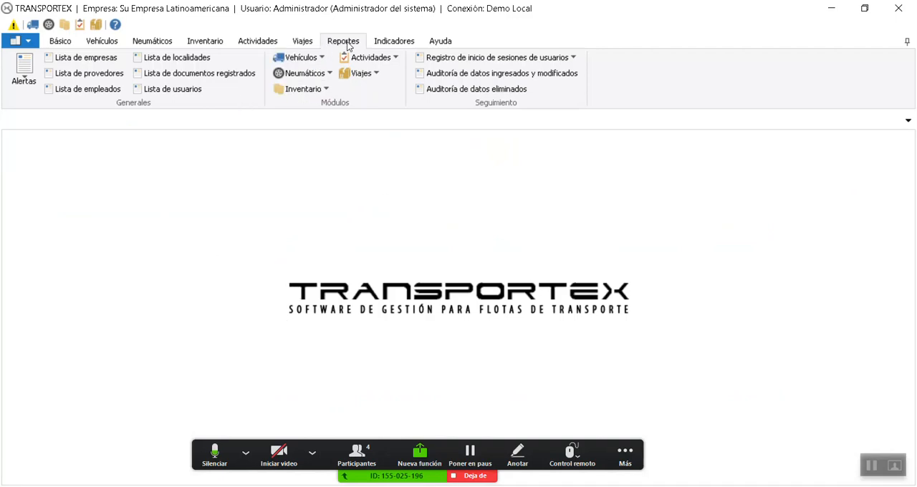
Generate the Inventario de materiales y repuestos por precio report for Su Empresa Latinoamericana as of 14/05/2019 07:51 p. m., review it, and close it
{"action": "left_click", "coordinate": [329, 87]}
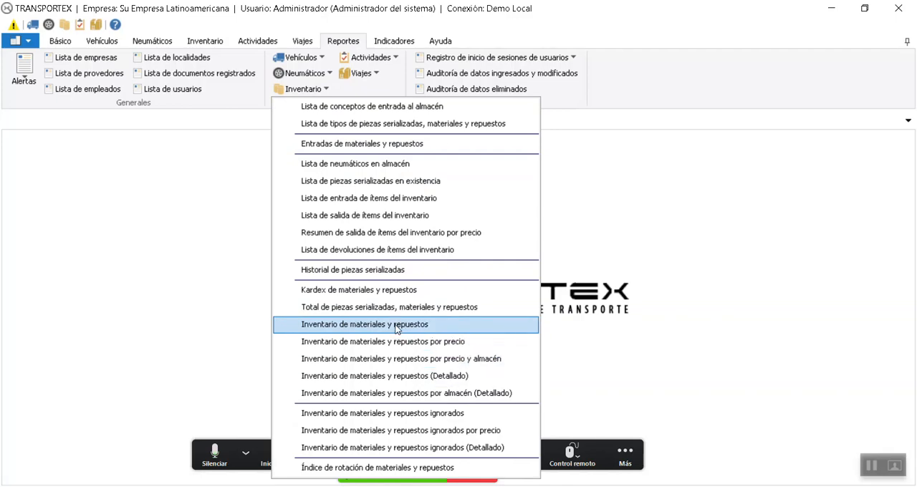
{"action": "left_click", "coordinate": [415, 343]}
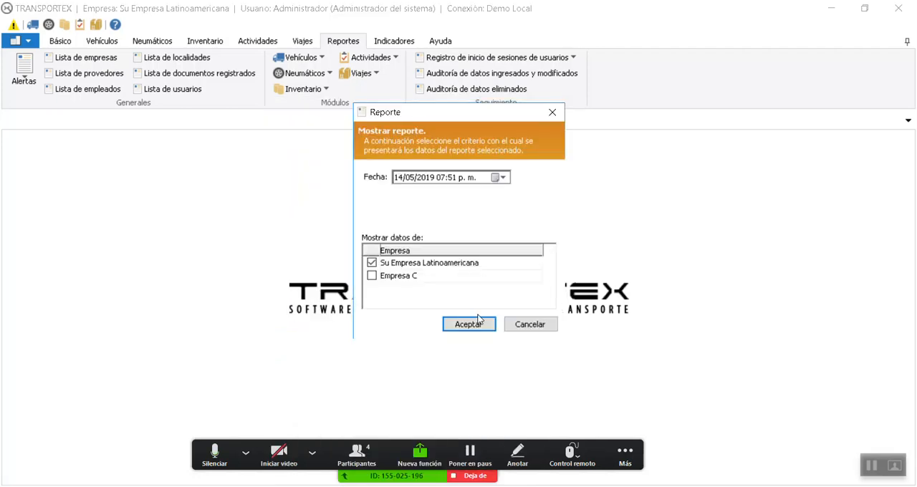
{"action": "left_click", "coordinate": [479, 321]}
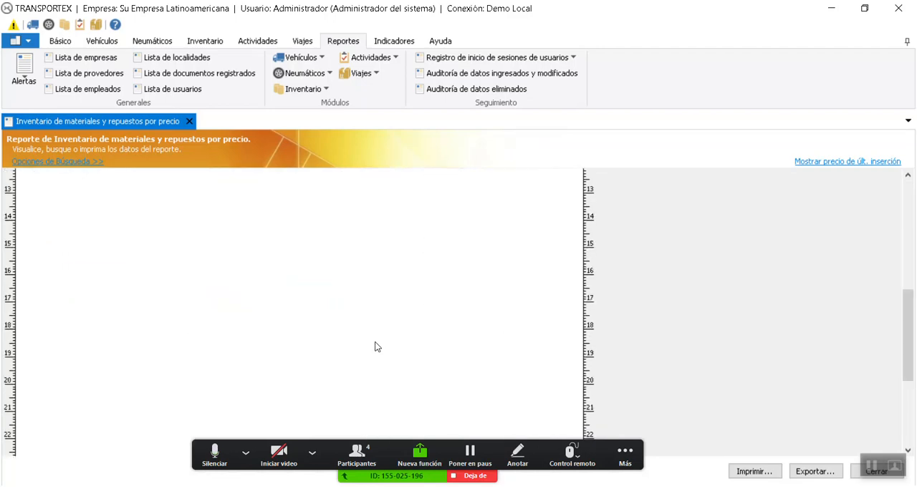
{"action": "left_click", "coordinate": [190, 121]}
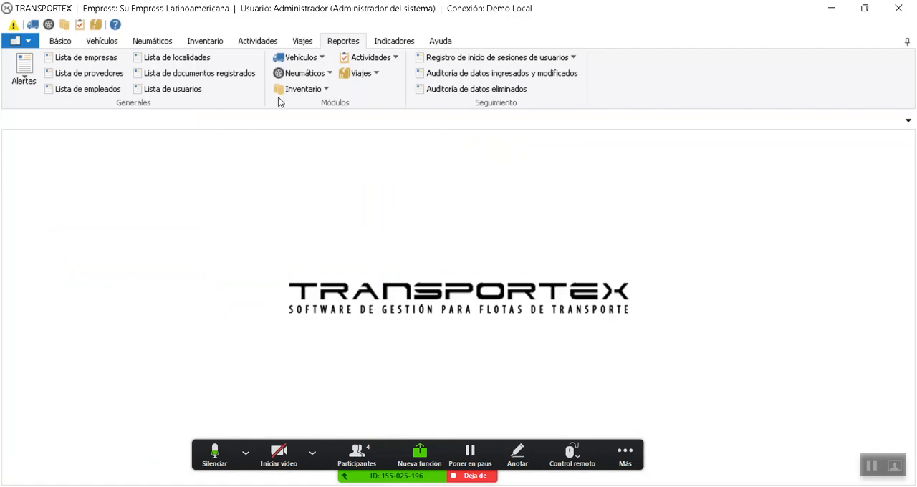
Generate the Inventario de materiales y repuestos (Detallado) report for Su Empresa Latinoamericana as of 14/05/2019 07:51 p. m., review quantities and suppliers, and close it
{"action": "left_click", "coordinate": [301, 88]}
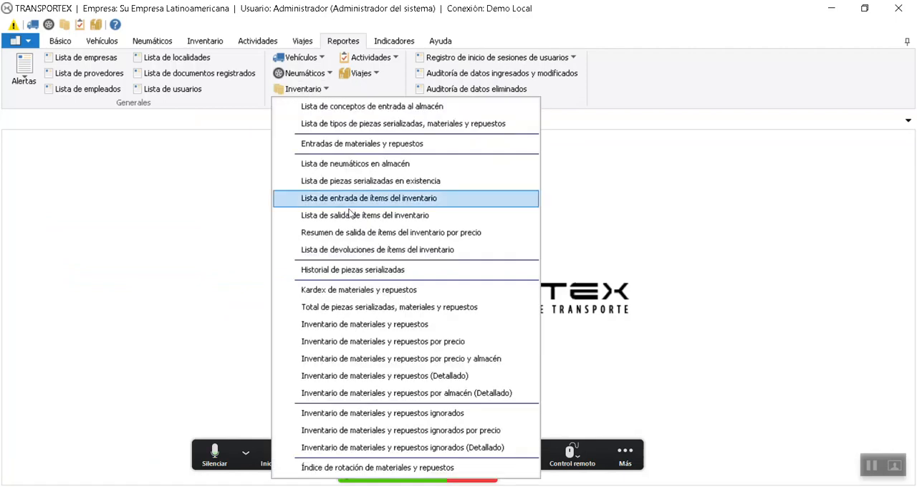
{"action": "left_click", "coordinate": [429, 376]}
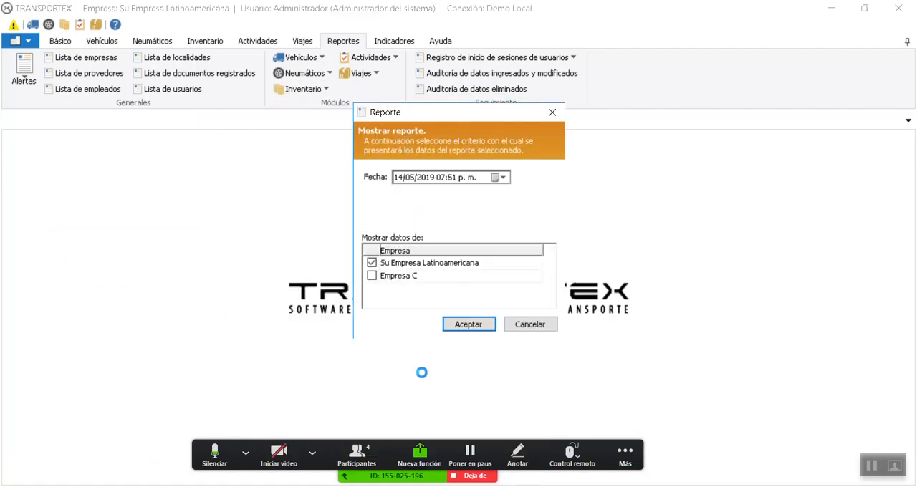
{"action": "left_click", "coordinate": [468, 325]}
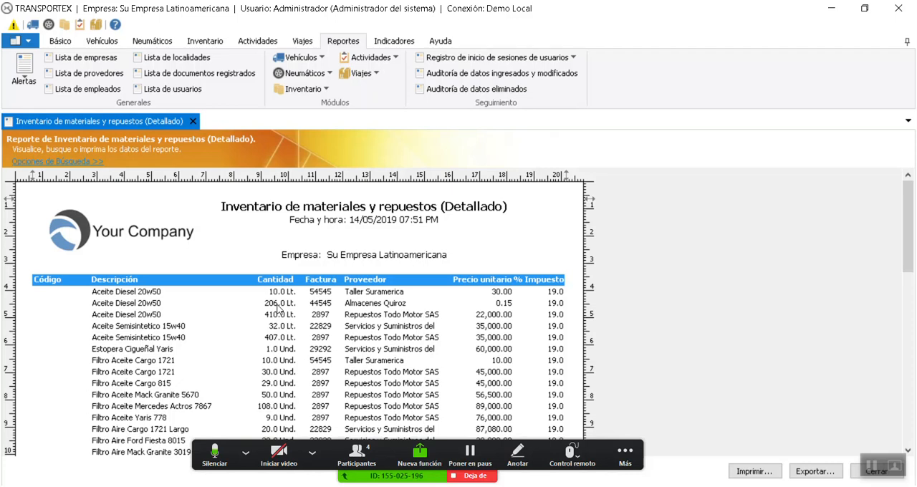
{"action": "left_click", "coordinate": [194, 120]}
Generate the Índice de rotación de materiales y repuestos report from 14/01/2019 to 14/05/2019, review the monthly indices and formula, and close it
{"action": "left_click", "coordinate": [298, 90]}
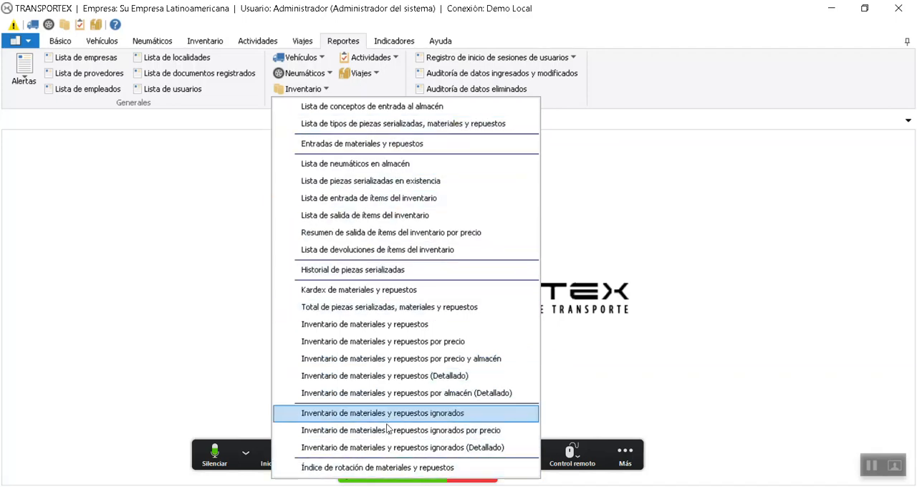
{"action": "left_click", "coordinate": [385, 469]}
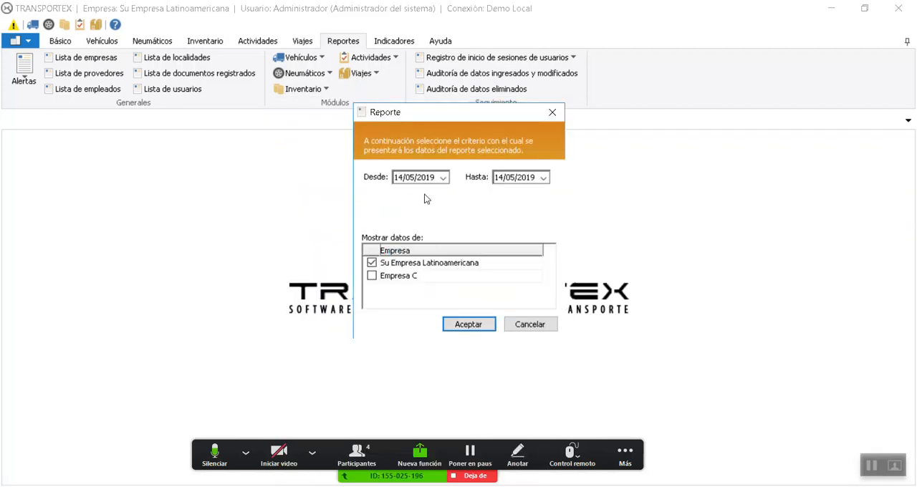
{"action": "left_click", "coordinate": [411, 178]}
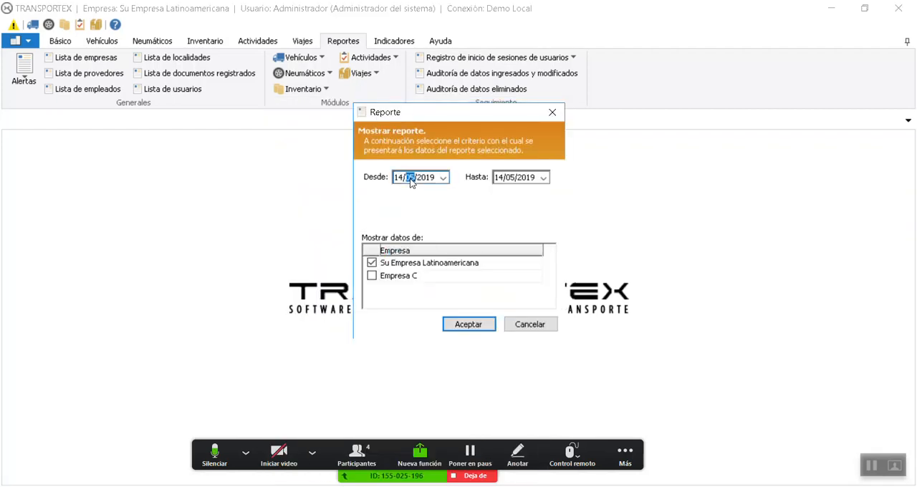
{"action": "type", "text": "01"}
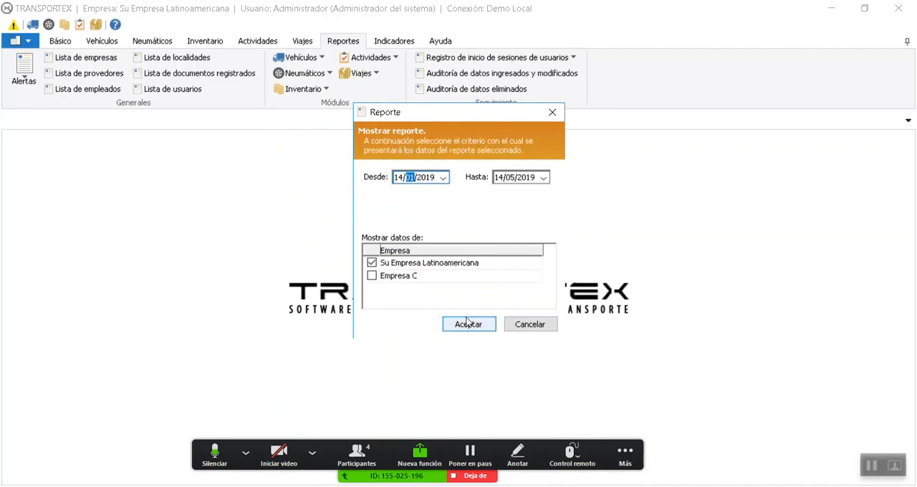
{"action": "left_click", "coordinate": [468, 324]}
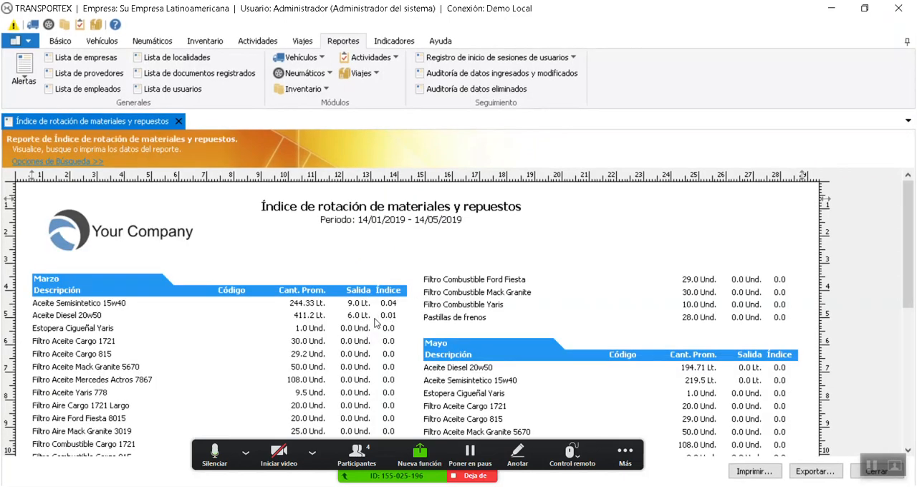
{"action": "scroll", "coordinate": [377, 323], "scroll_direction": "down", "scroll_amount": 8}
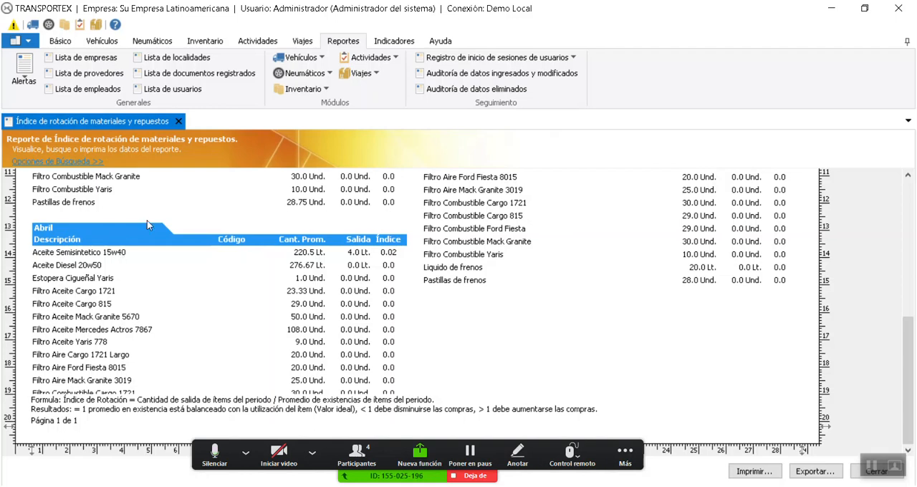
{"action": "left_click", "coordinate": [179, 122]}
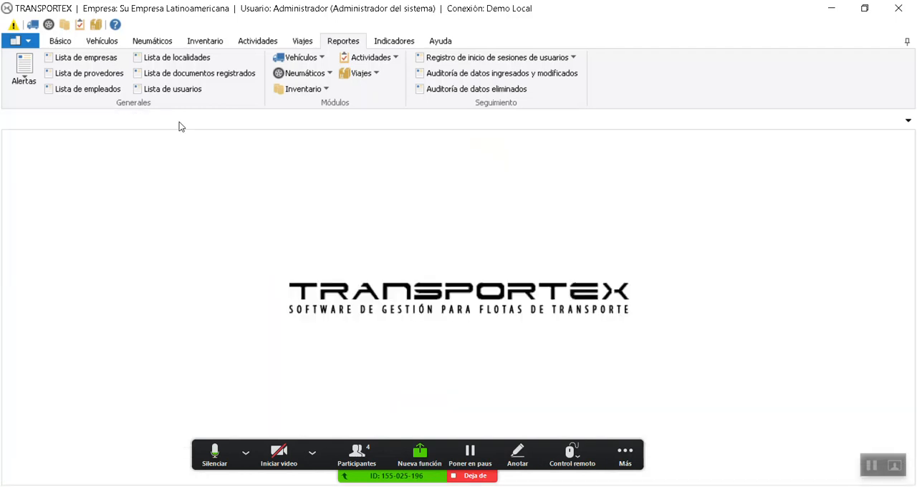
{"action": "left_click", "coordinate": [394, 41]}
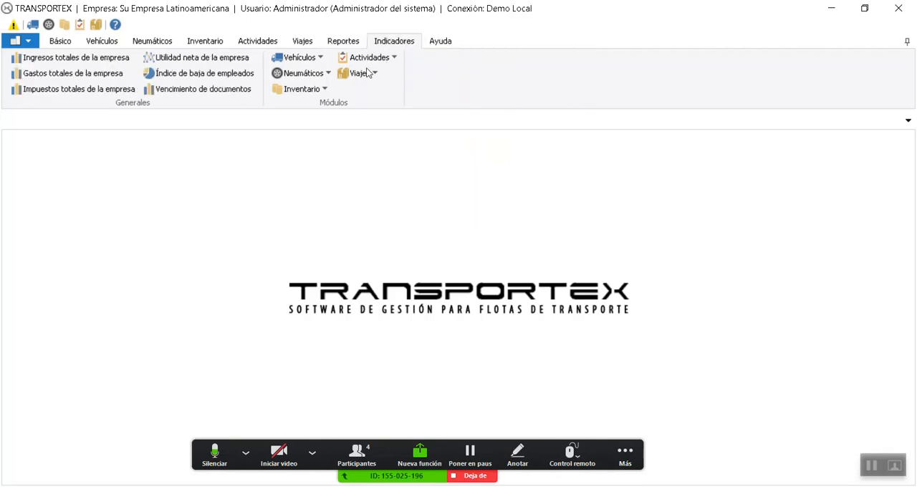
{"action": "left_click", "coordinate": [328, 90]}
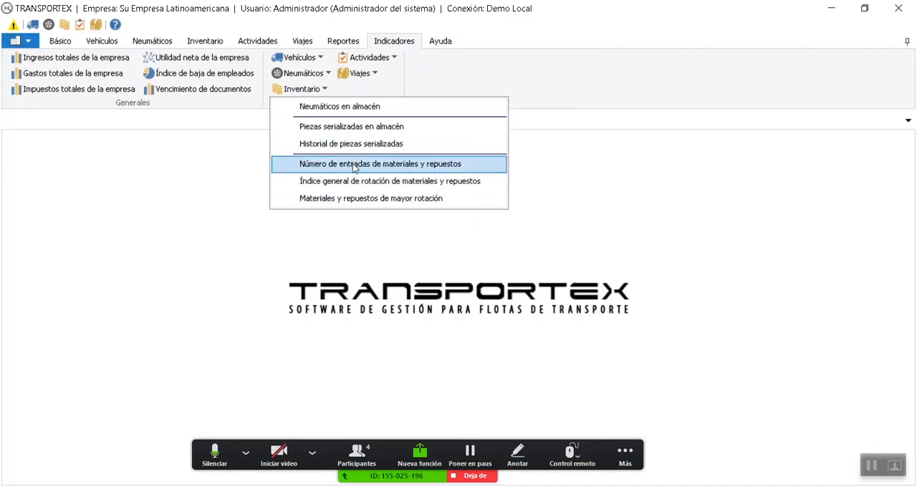
{"action": "left_click", "coordinate": [402, 167]}
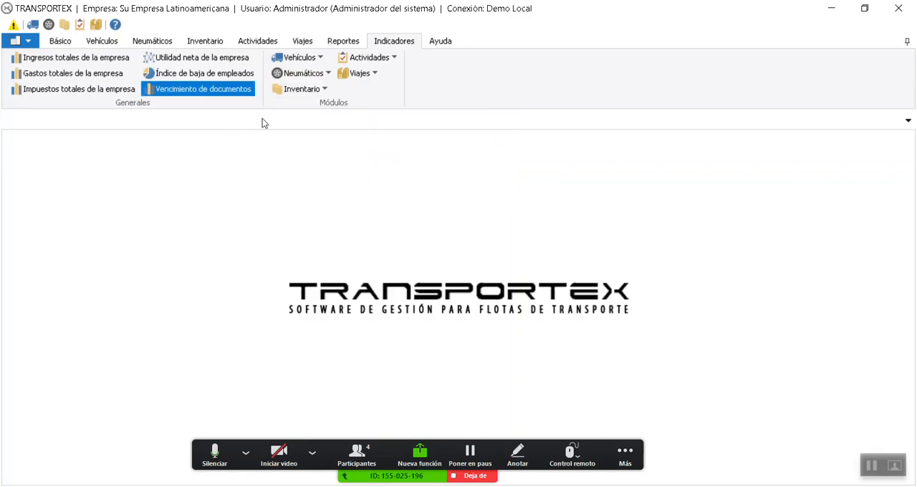
{"action": "left_click", "coordinate": [194, 43]}
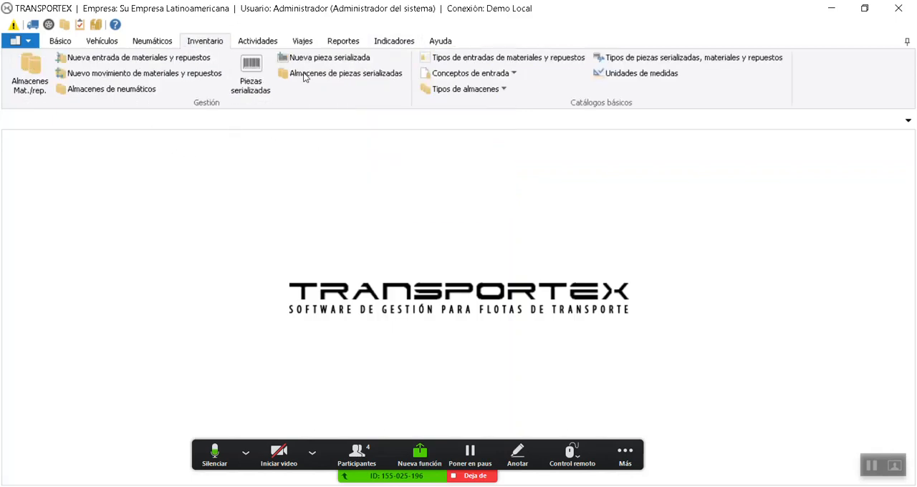